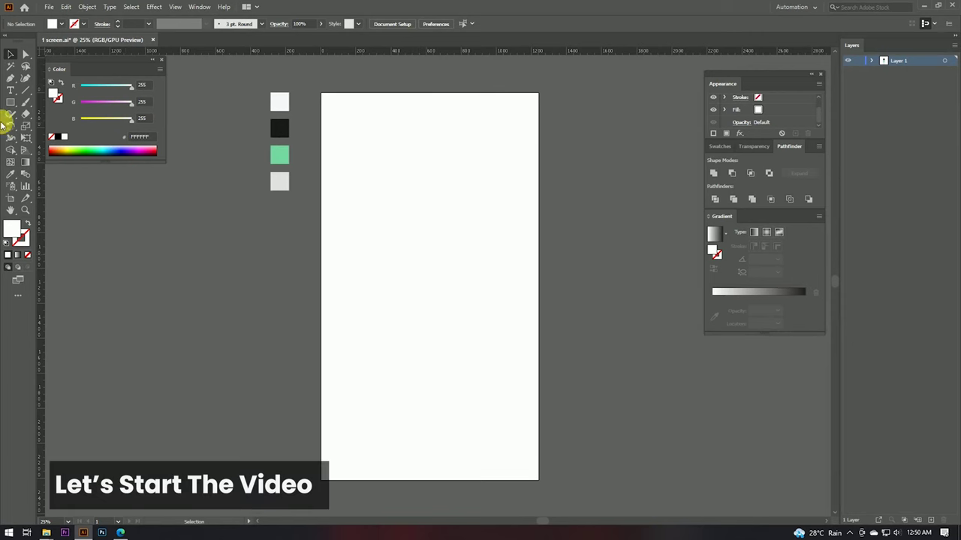
- Draw a white 1242 × 2208 px rectangle covering the whole artboard, aligned to the artboard
left_click_drag(10, 105, 52, 98)
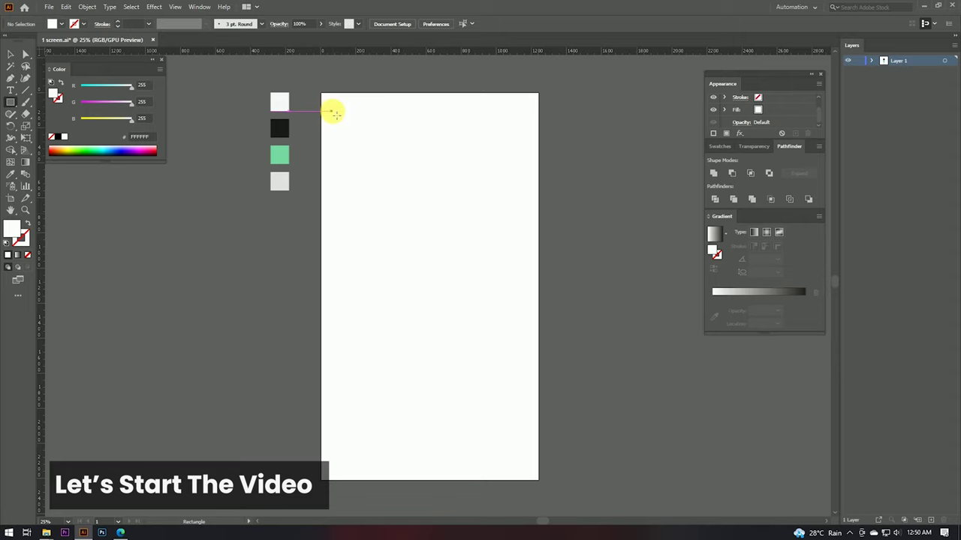
left_click_drag(325, 96, 538, 481)
left_click(397, 23)
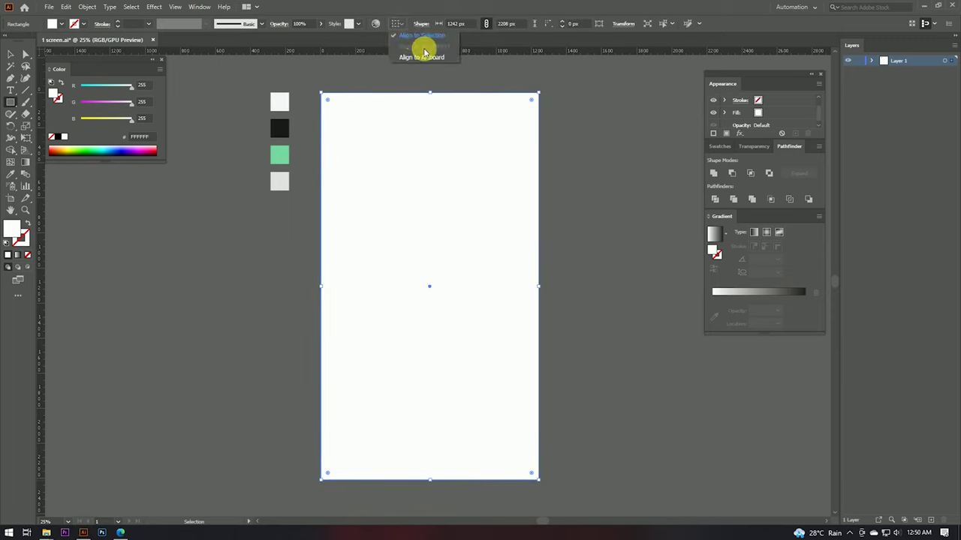
left_click(421, 57)
- Rename Layer 1 to 'background'
key("v")
left_click(476, 79)
left_click(475, 146)
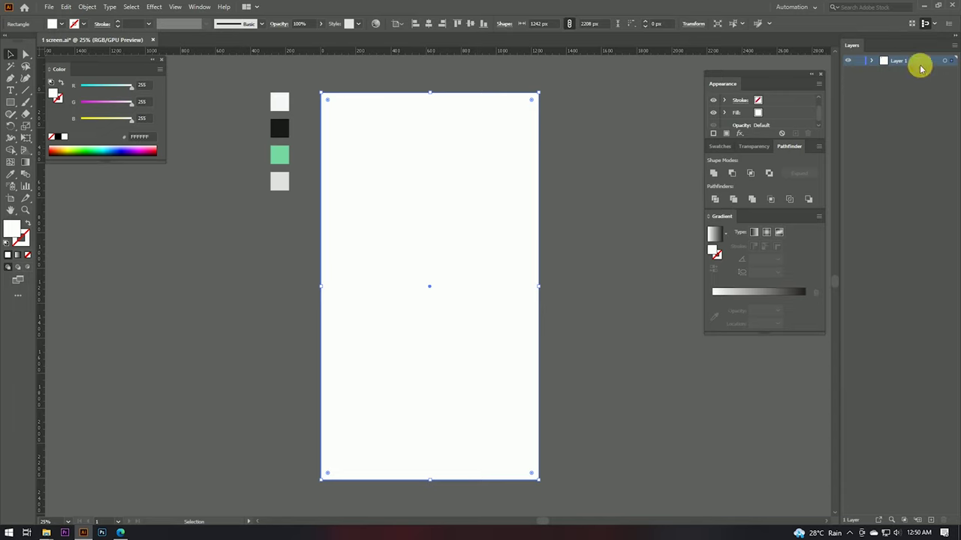
double_click(895, 60)
type("background")
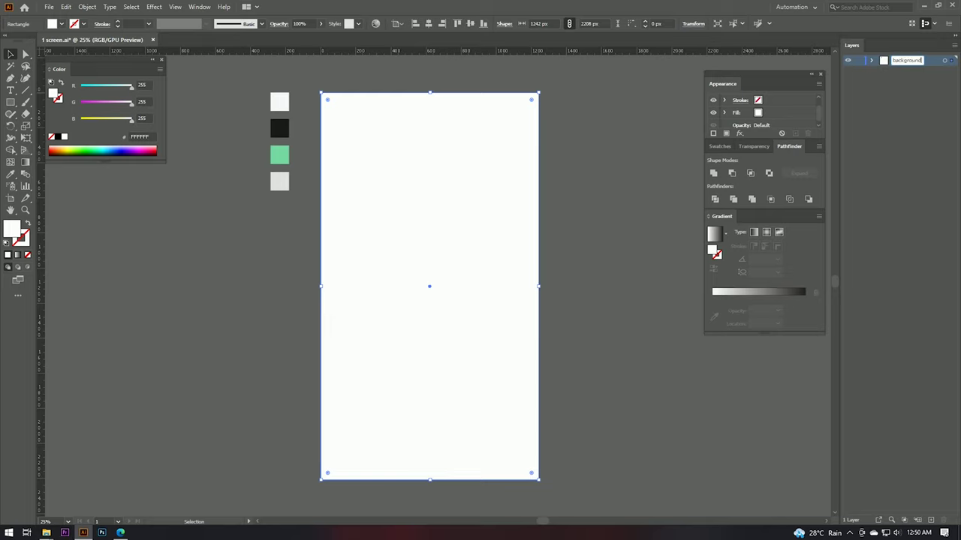
left_click(658, 193)
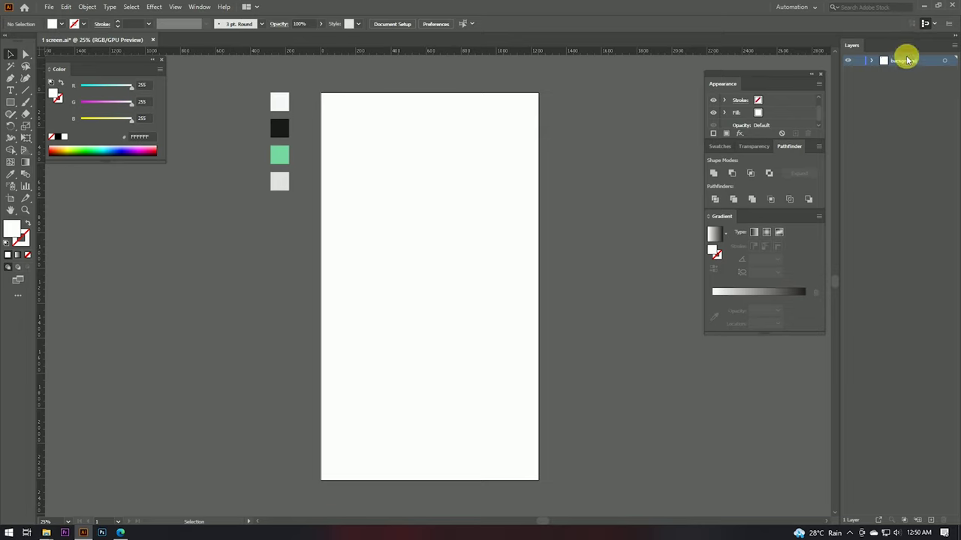
- Fill the artboard-sized rectangle with the light grey swatch
left_click(431, 275)
key("i")
left_click(279, 182)
key("v")
left_click(605, 193)
left_click(484, 275)
- Lock the background layer, add a new layer named 'Screen 1' above it, and save
left_click(859, 60)
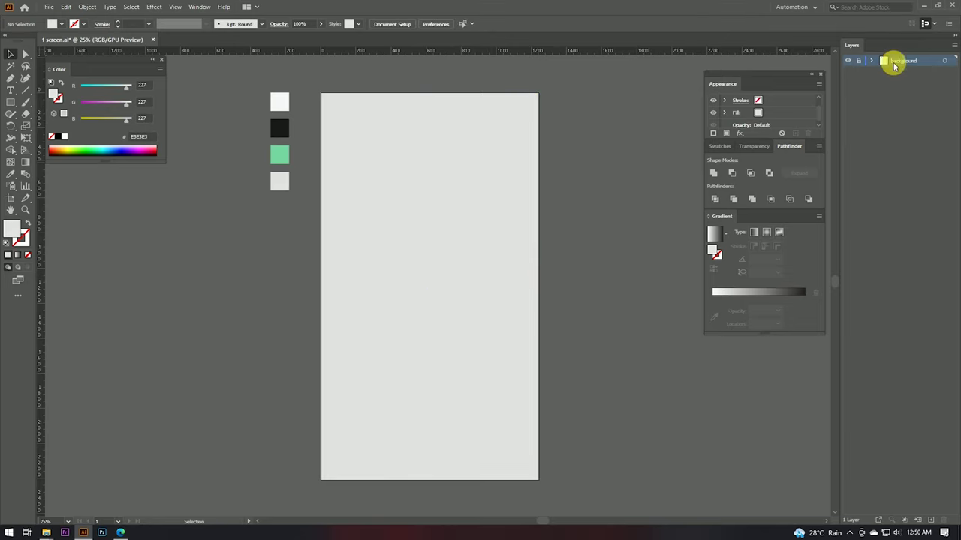
left_click(931, 520)
type("Screen")
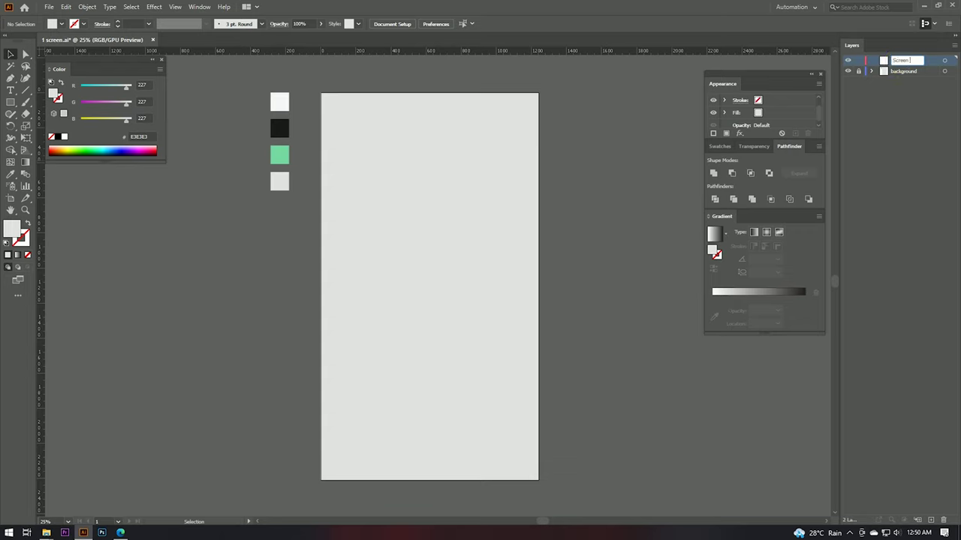
key("Return")
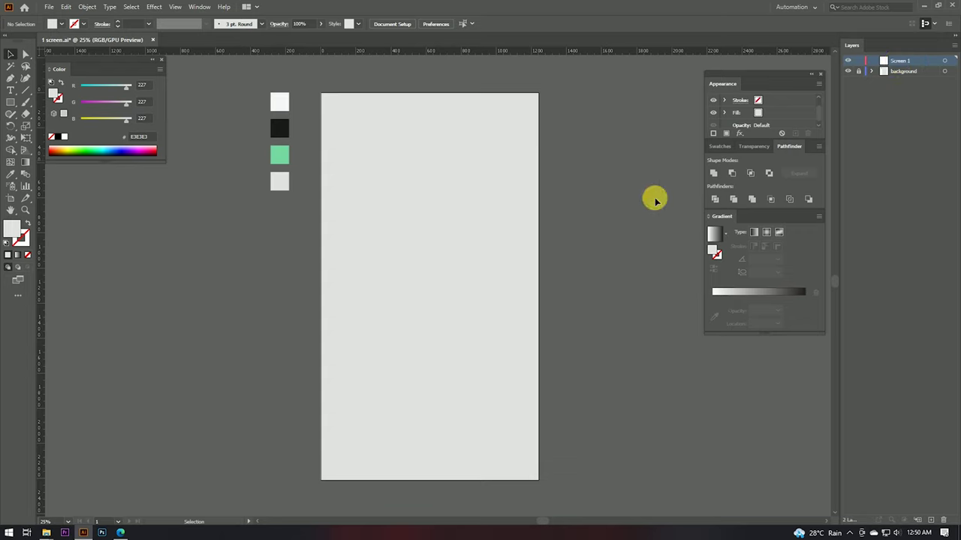
key("ctrl+s")
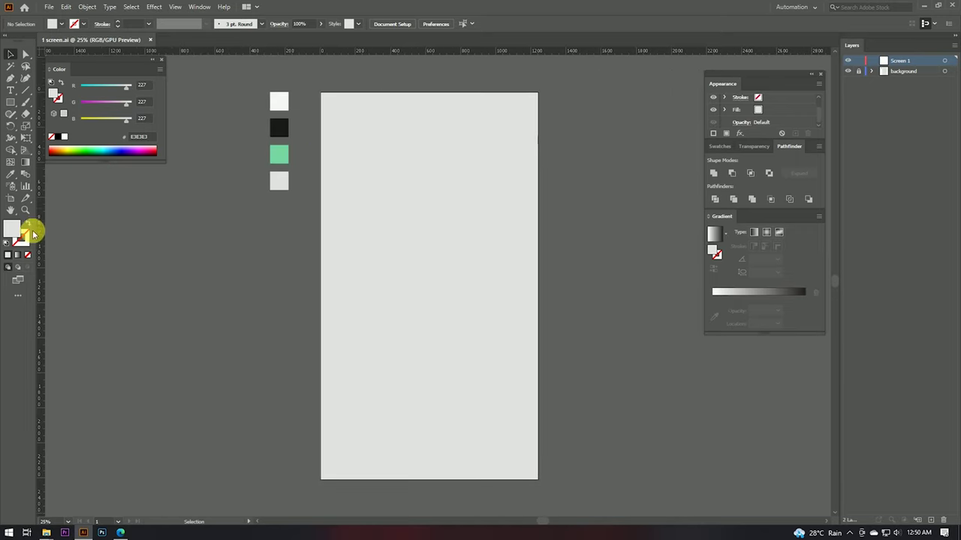
- Draw a 1016 × 1974 px rectangle inside the artboard and centre it both ways
left_click(10, 102)
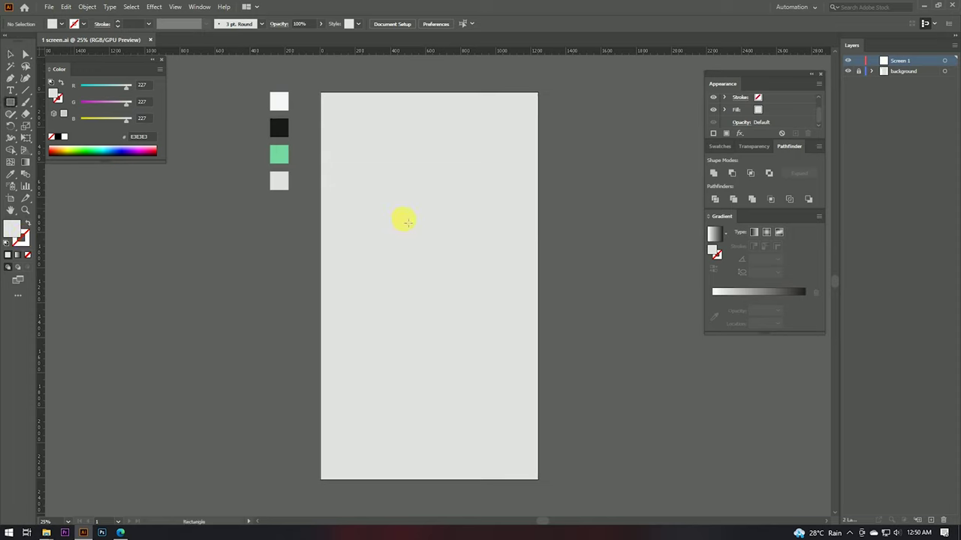
left_click_drag(339, 111, 518, 458)
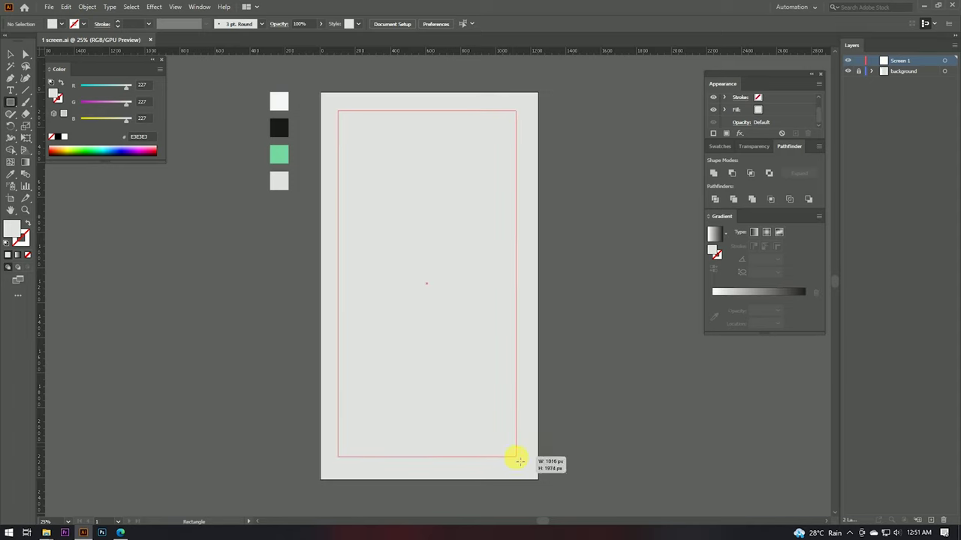
left_click(429, 23)
left_click(472, 23)
key("v")
left_click(379, 84)
left_click(389, 205)
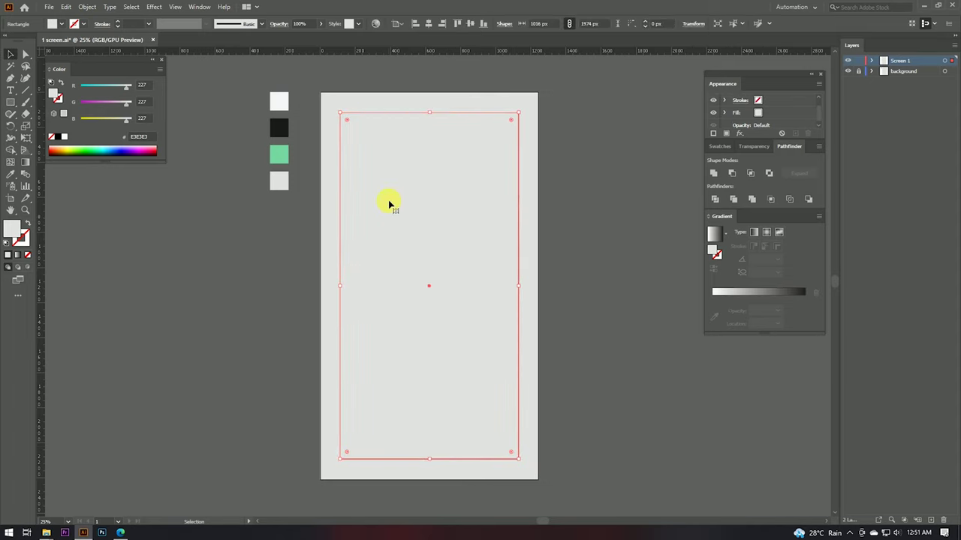
- Fill the inner rectangle with the off-white swatch
key("i")
left_click(278, 100)
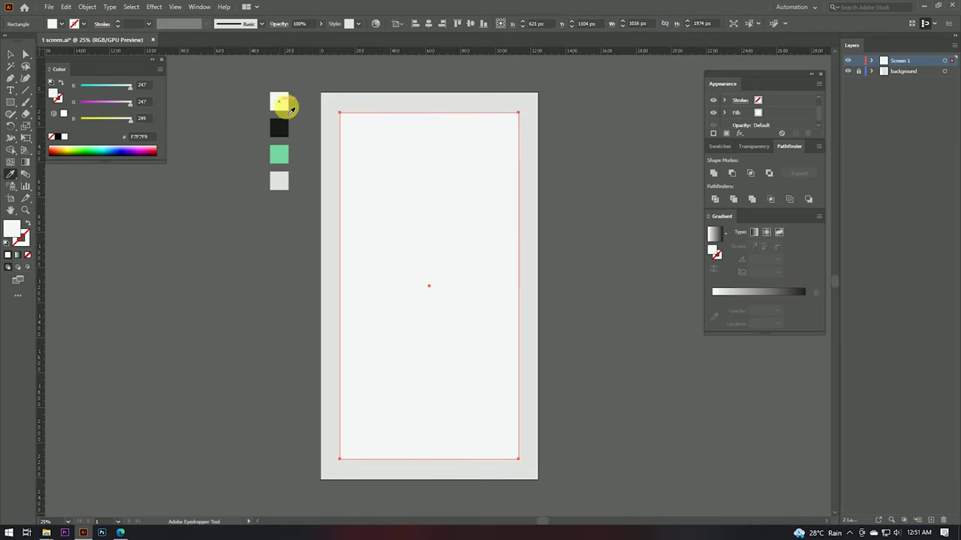
left_click(587, 189)
left_click(470, 220)
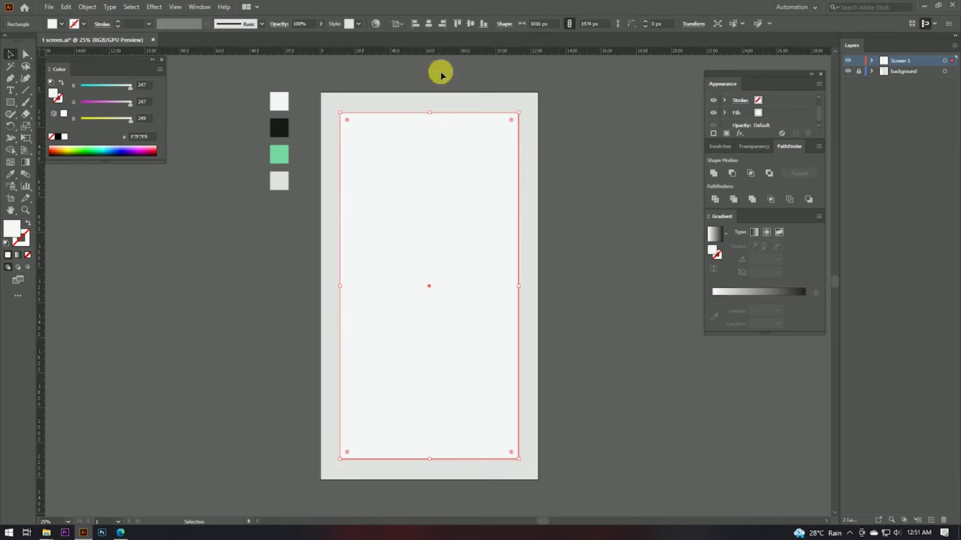
- Round the inner rectangle's corners with the live-corner widget
scroll(378, 107, "up", 2)
scroll(377, 107, "up", 2)
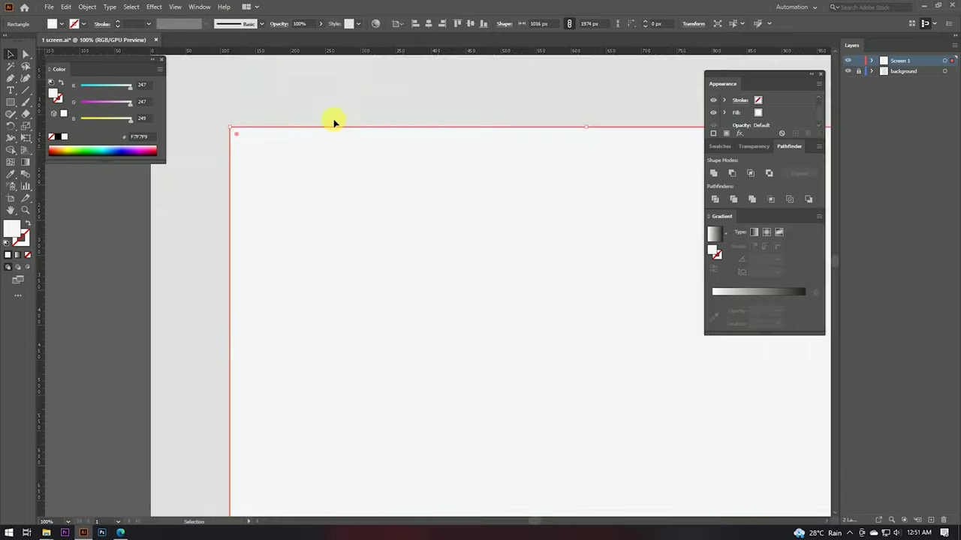
left_click_drag(237, 137, 268, 171)
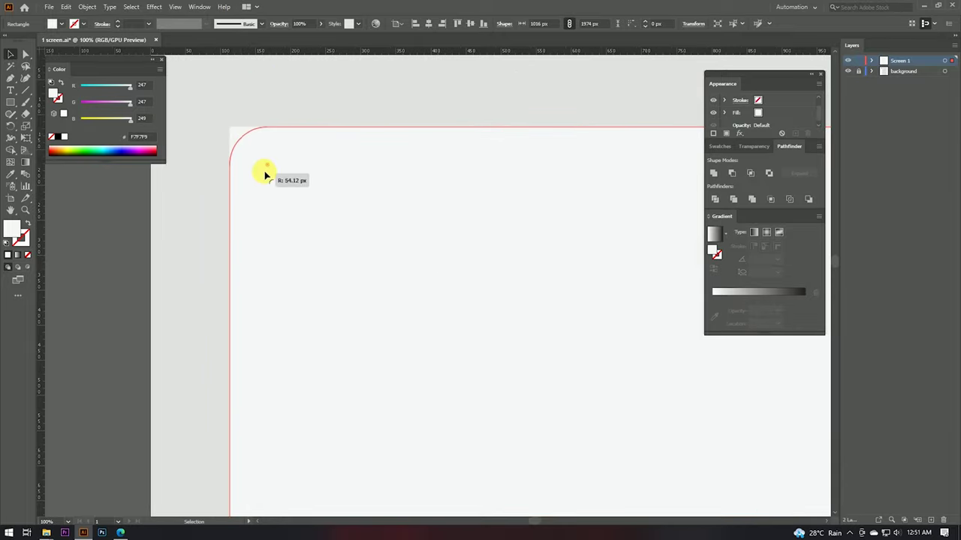
left_click(300, 99)
scroll(300, 99, "down", 2)
scroll(299, 101, "down", 2)
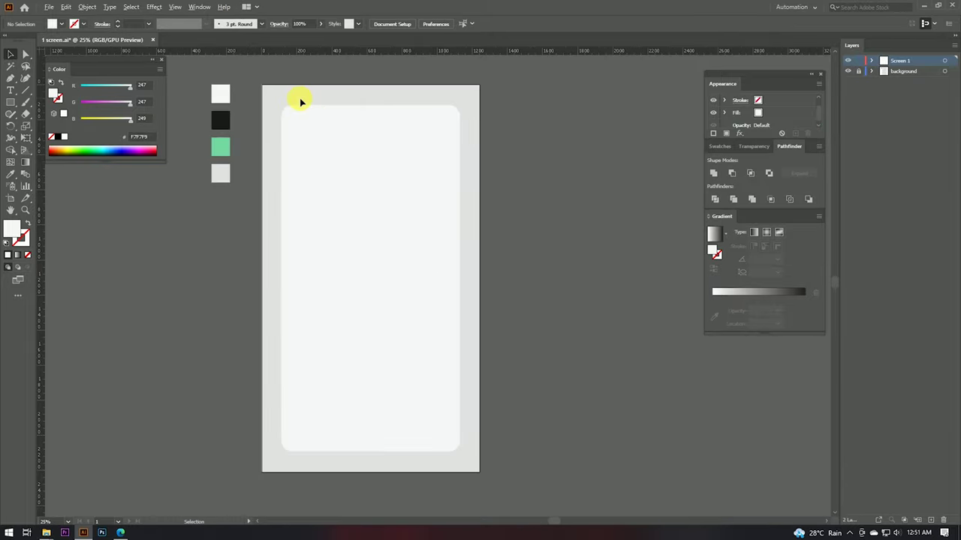
scroll(301, 102, "up", 1)
left_click(297, 133)
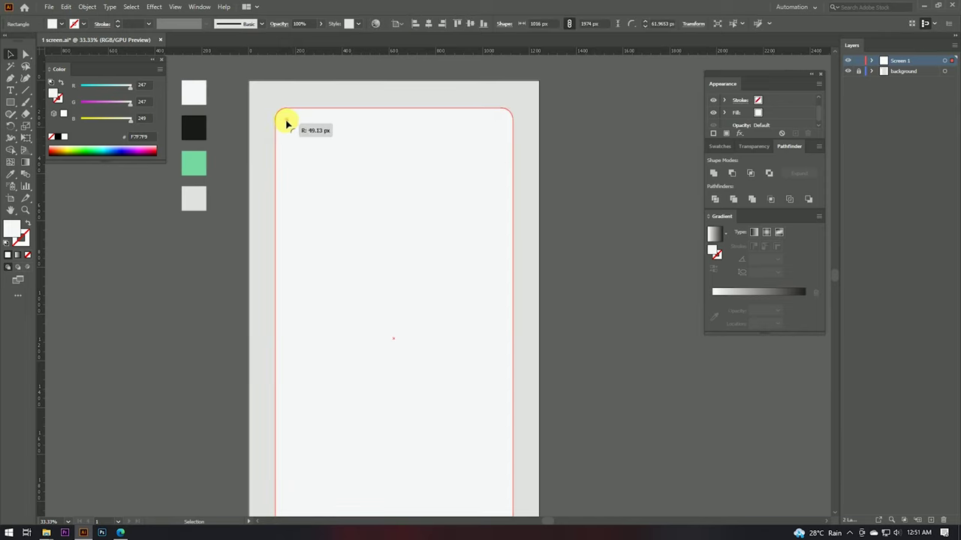
left_click(312, 83)
scroll(336, 90, "down", 1)
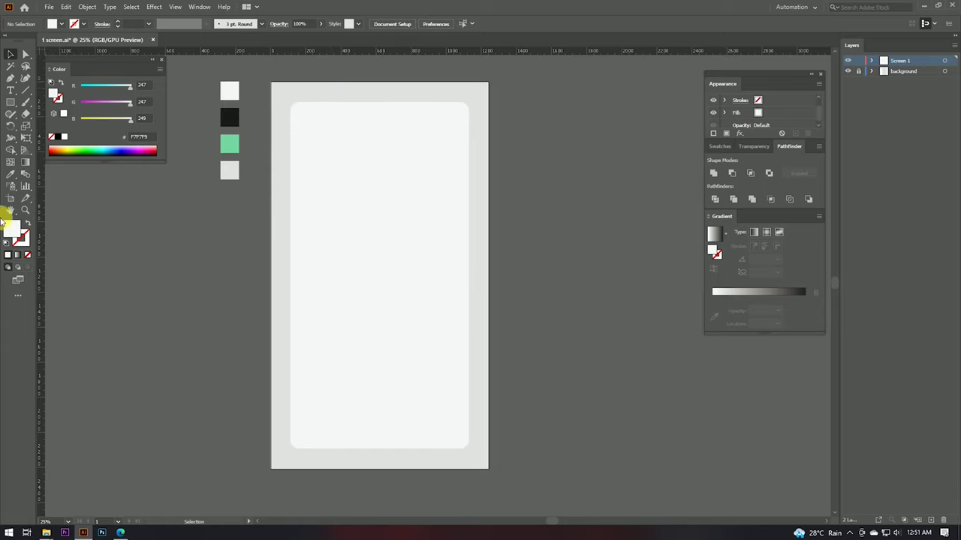
- Draw a rectangle over the screen's upper half and select both shapes
left_click(9, 103)
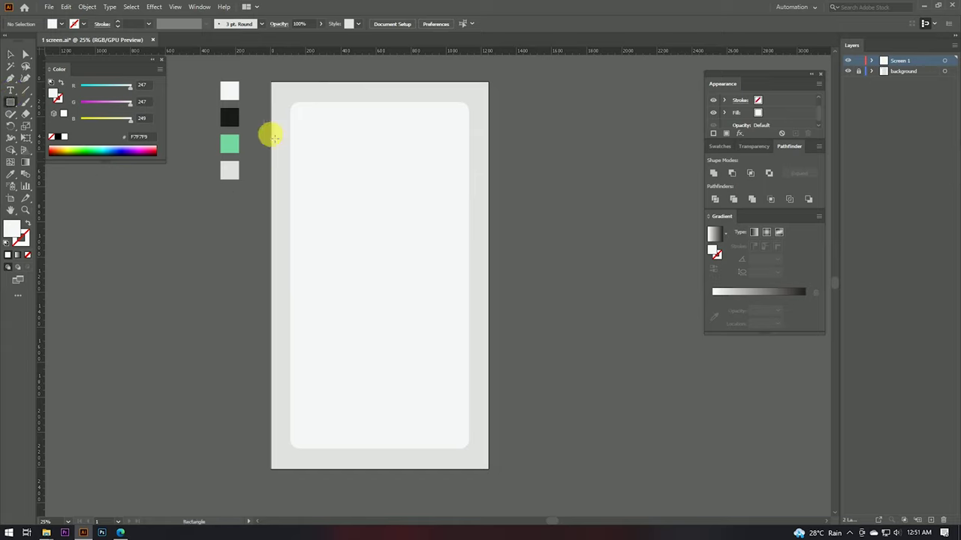
left_click_drag(290, 99, 476, 273)
key("v")
left_click(514, 230)
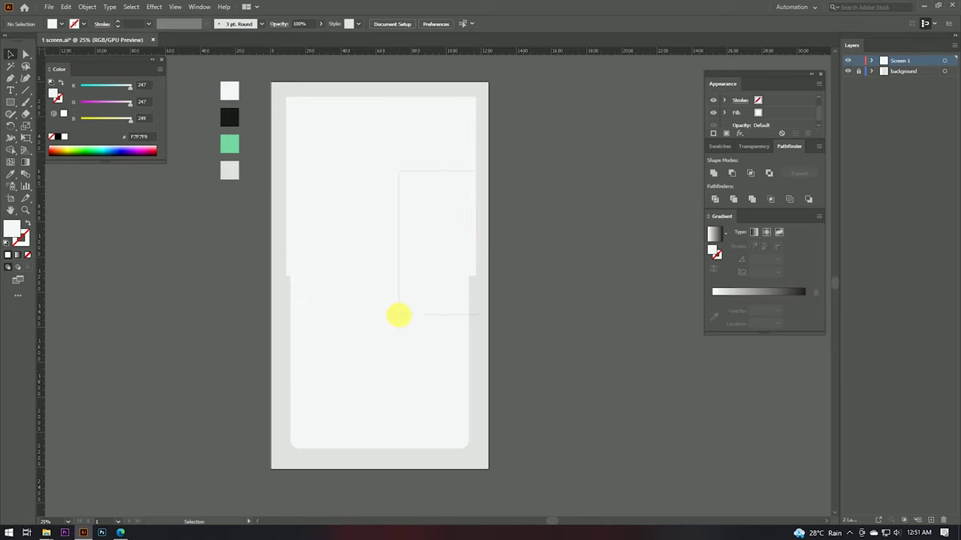
key("ctrl+a")
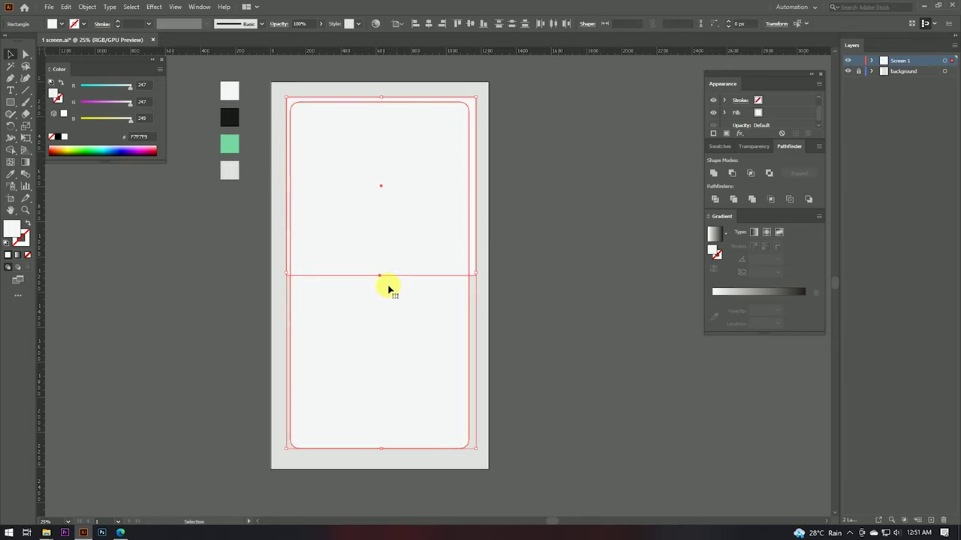
- Split off the rounded-top upper piece with Shape Builder and verify the separation
left_click(11, 150)
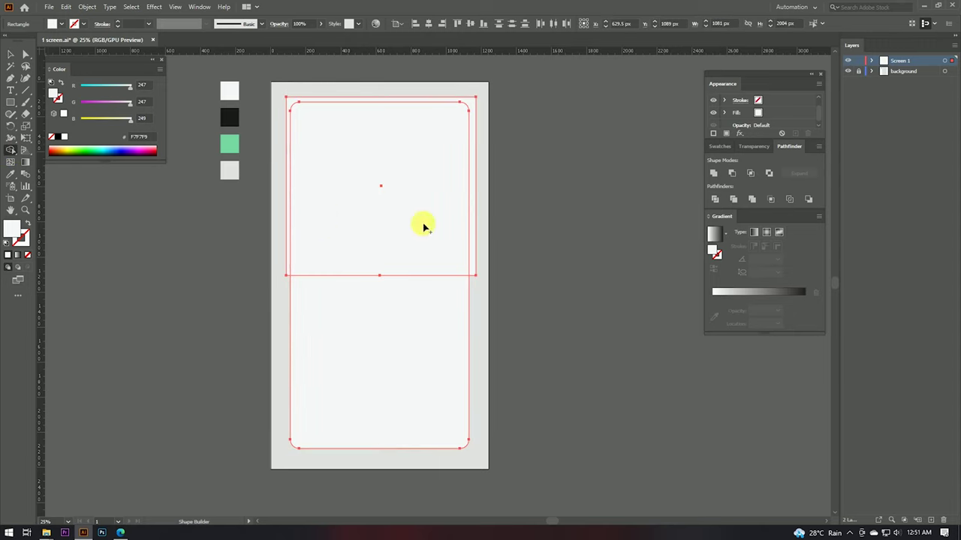
left_click(475, 231)
key("v")
left_click(525, 256)
left_click_drag(412, 238, 567, 241)
key("ctrl+z")
left_click_drag(433, 218, 562, 214)
key("ctrl+z")
- Fill the 1016 × 967 px upper piece with the mint-green (76D8A2) swatch
key("i")
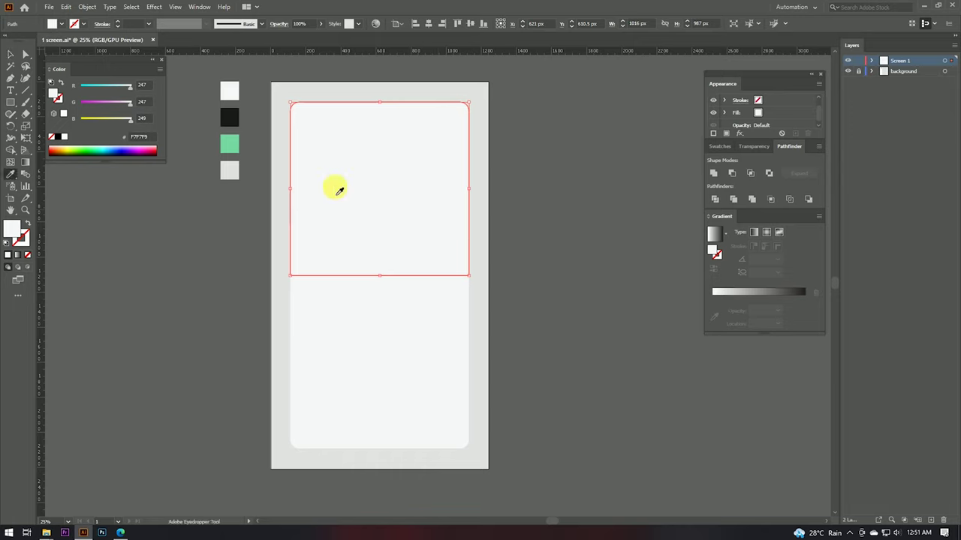
left_click(233, 147)
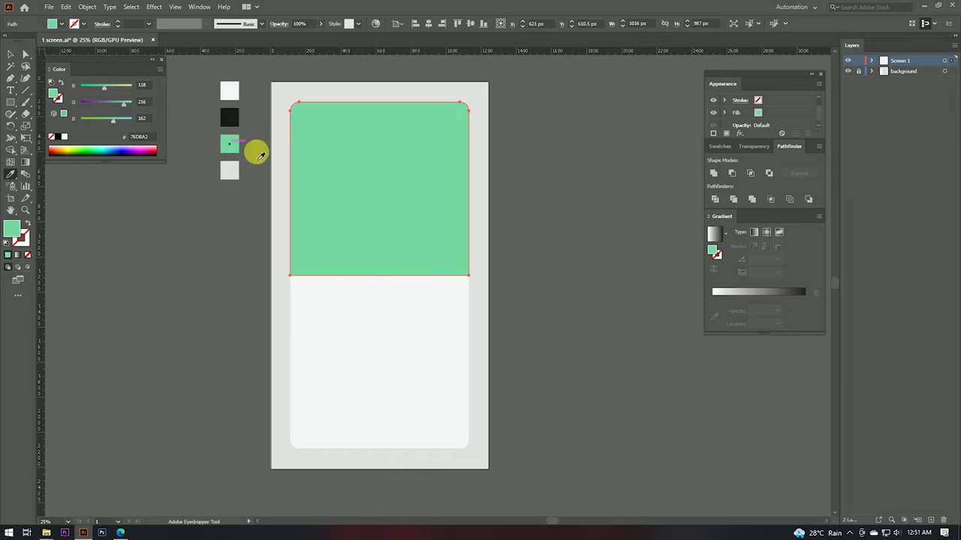
key("v")
left_click(529, 250)
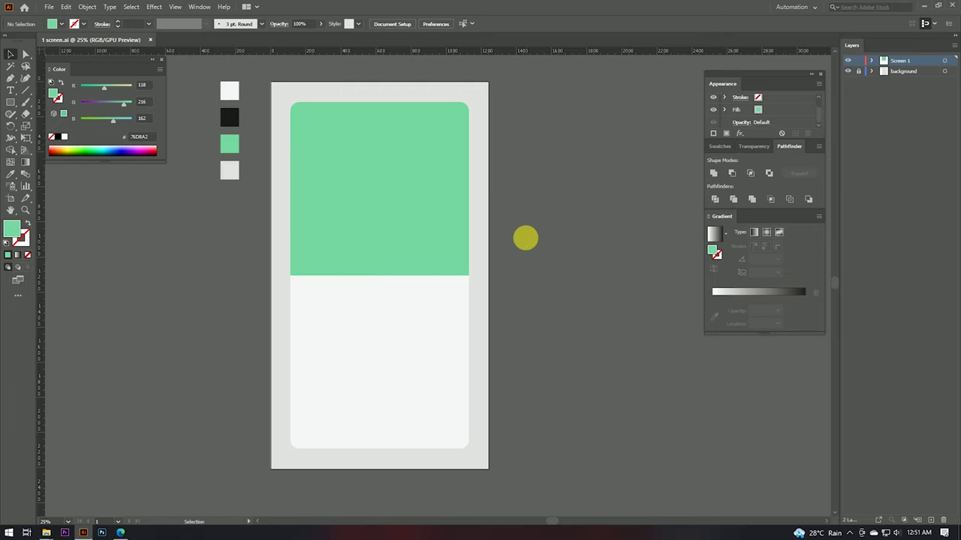
- Drag a horizontal guide from the top ruler to sit near the top of the green header
scroll(380, 200, "up", 5)
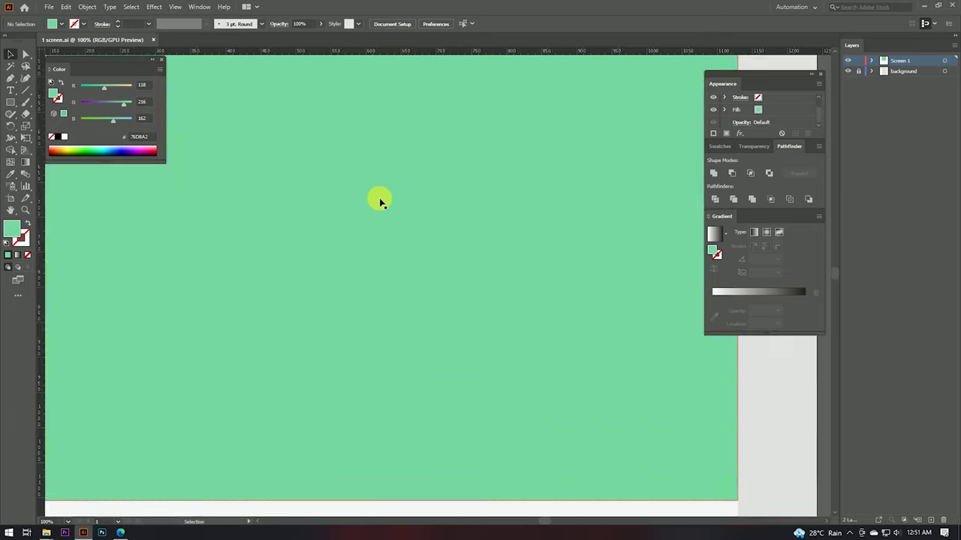
scroll(443, 181, "down", 4)
scroll(575, 142, "down", 1)
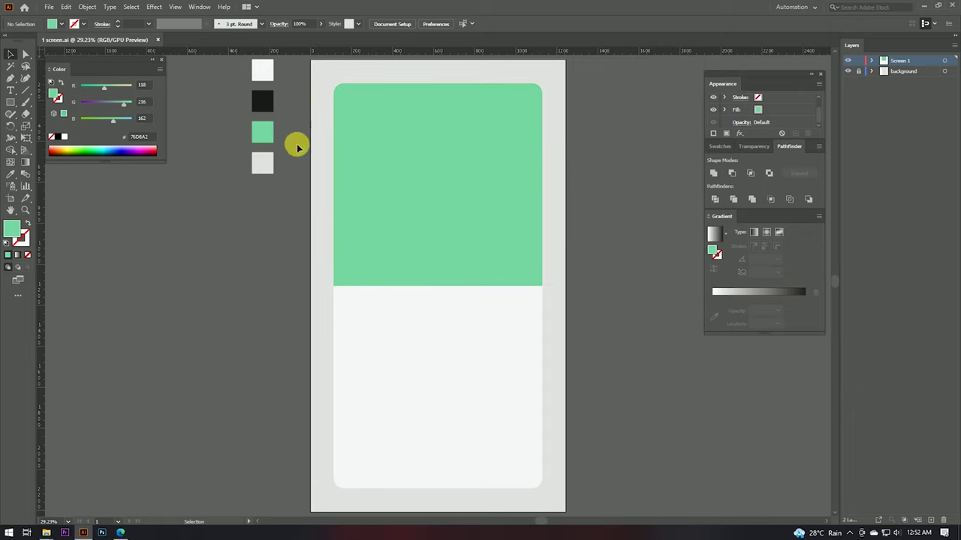
scroll(304, 105, "up", 1)
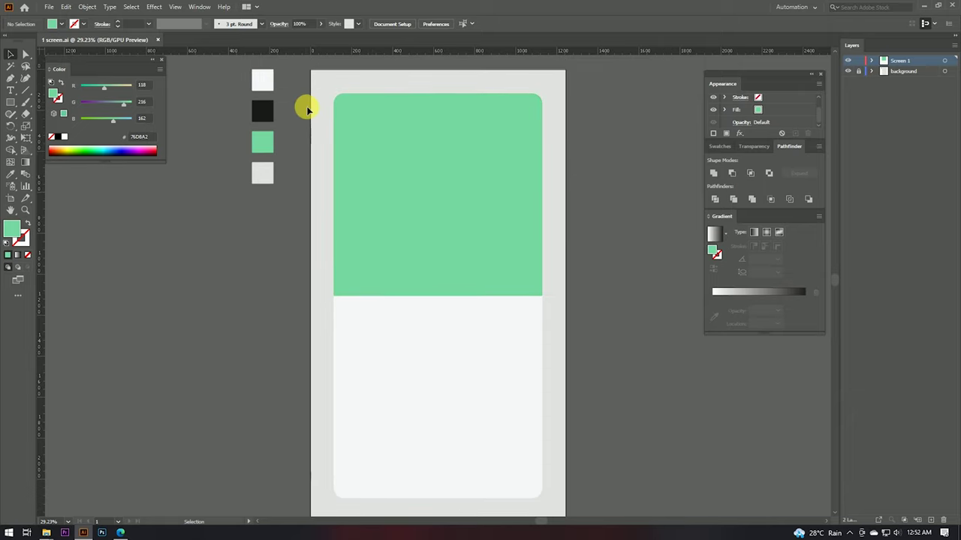
scroll(340, 100, "up", 2)
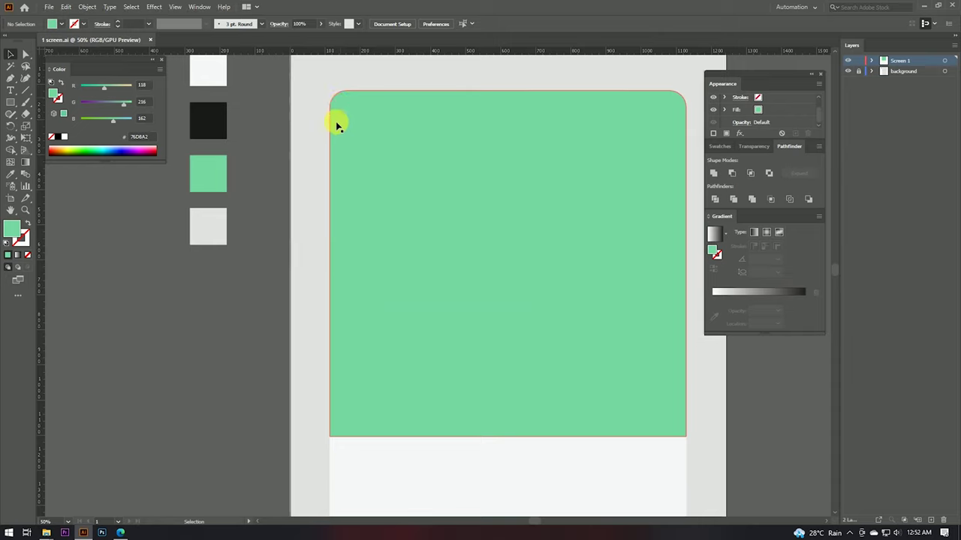
left_click_drag(395, 54, 411, 132)
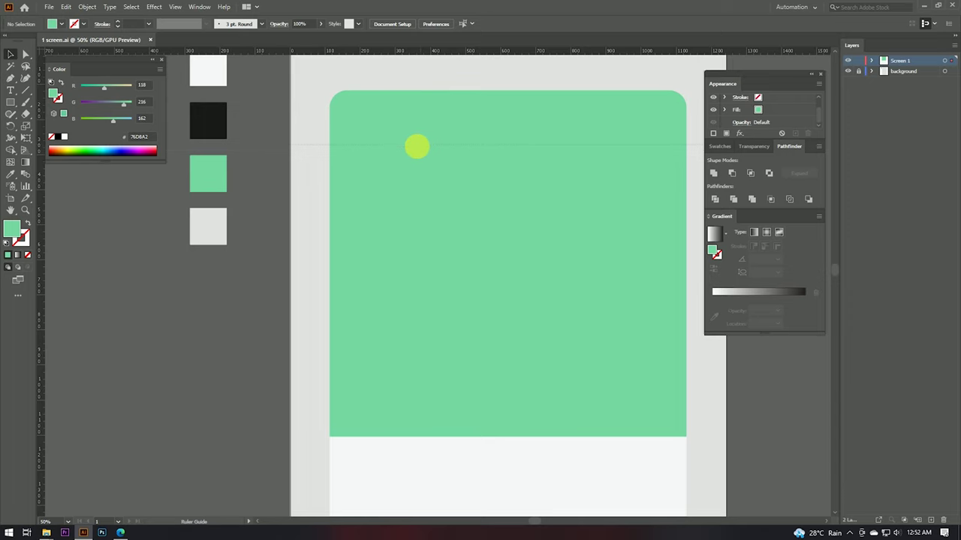
left_click_drag(417, 146, 285, 146)
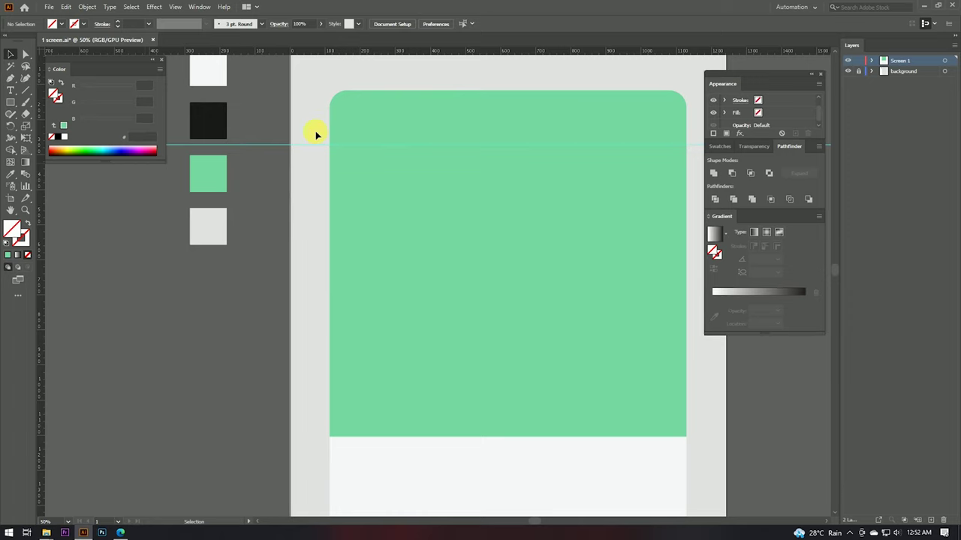
left_click(363, 141)
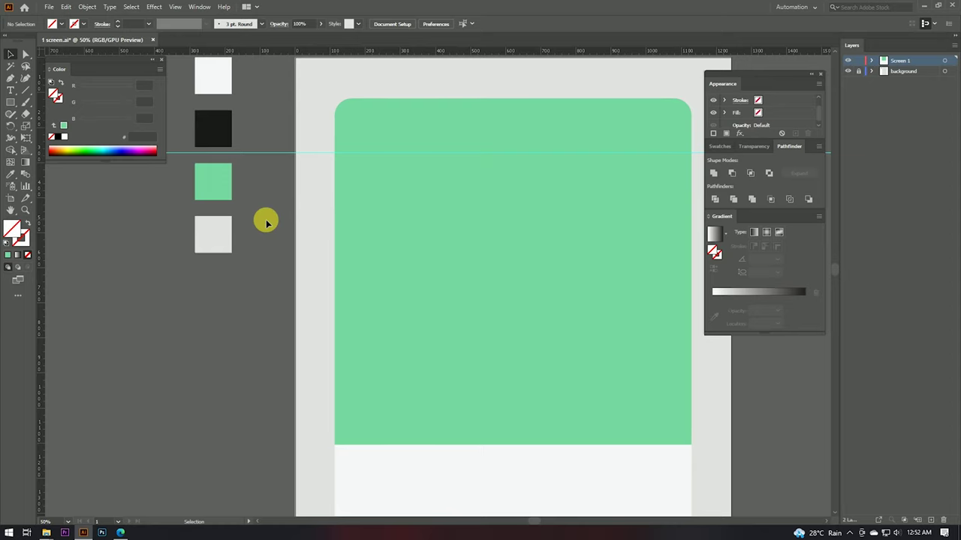
key("l")
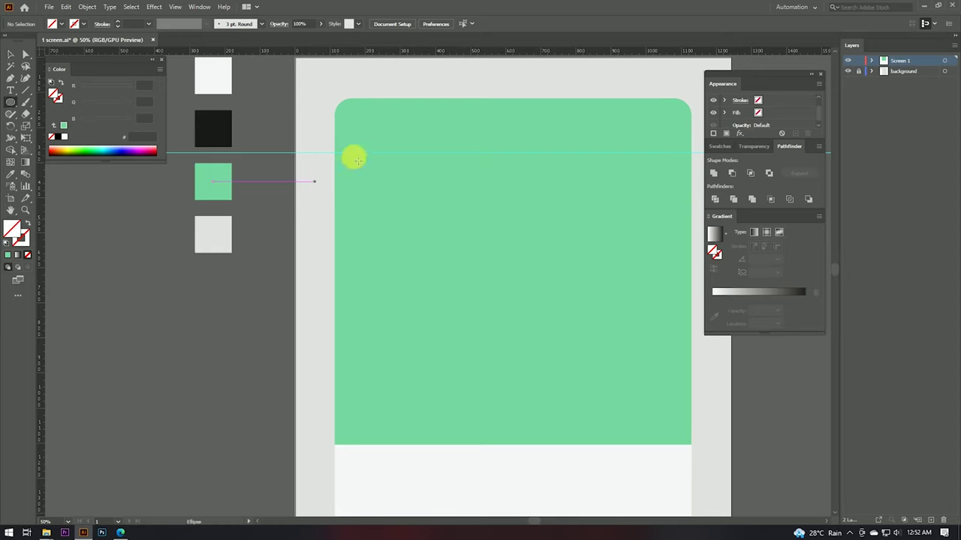
- Draw a small circle in the header's top-left corner and fill it with the light-grey swatch
scroll(355, 96, "up", 4)
left_click_drag(325, 192, 335, 196)
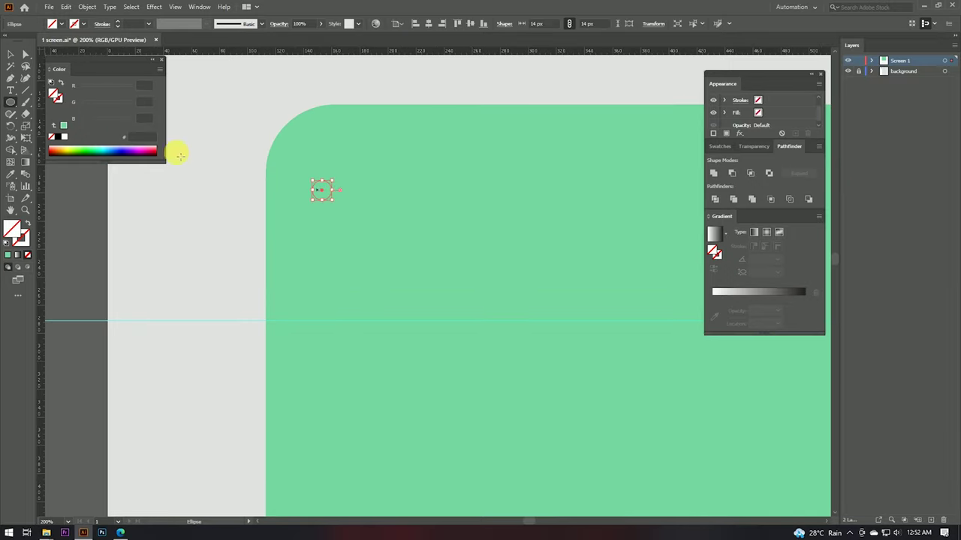
scroll(354, 165, "down", 2)
scroll(353, 165, "down", 1)
key("i")
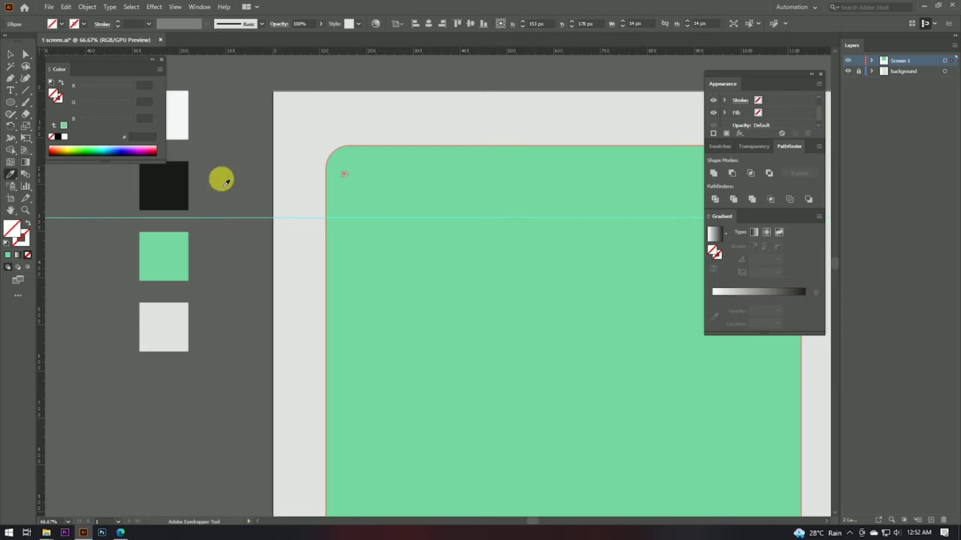
left_click(172, 321)
key("v")
key("ctrl+shift+a")
- Copy the circle to the right, then copy both below to form a 2×2 grid
scroll(350, 172, "up", 3)
scroll(345, 180, "up", 1)
left_click_drag(339, 189, 462, 189)
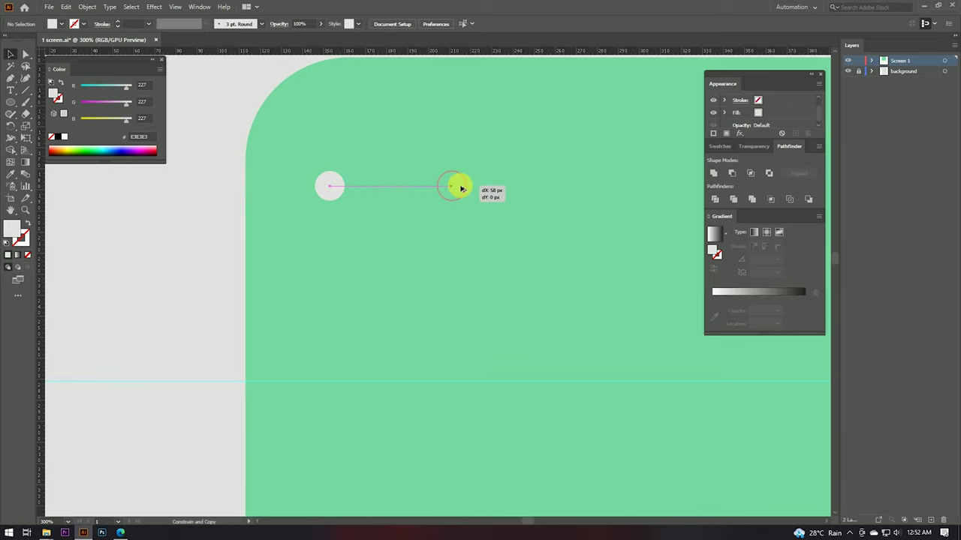
left_click_drag(465, 188, 450, 300)
left_click(329, 185, "shift")
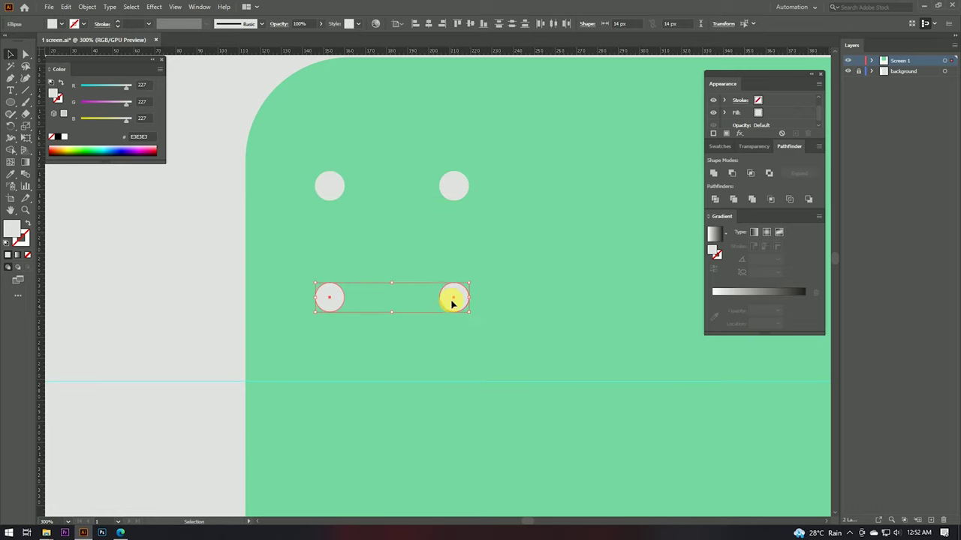
- Delete three of the circles and enlarge the remaining one from 14 px to 26 px
scroll(430, 237, "down", 4)
left_click(386, 233)
scroll(387, 238, "up", 3)
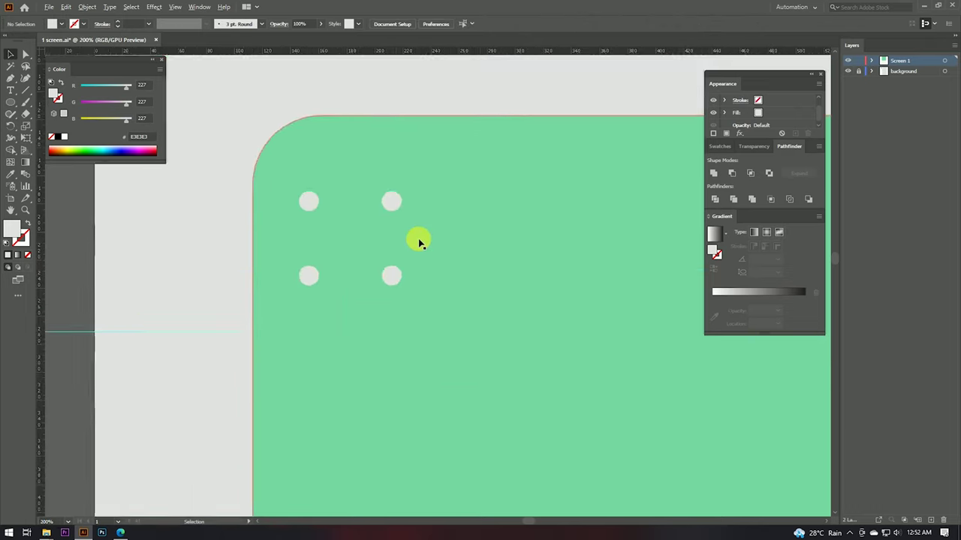
scroll(418, 240, "up", 2)
left_click(370, 307)
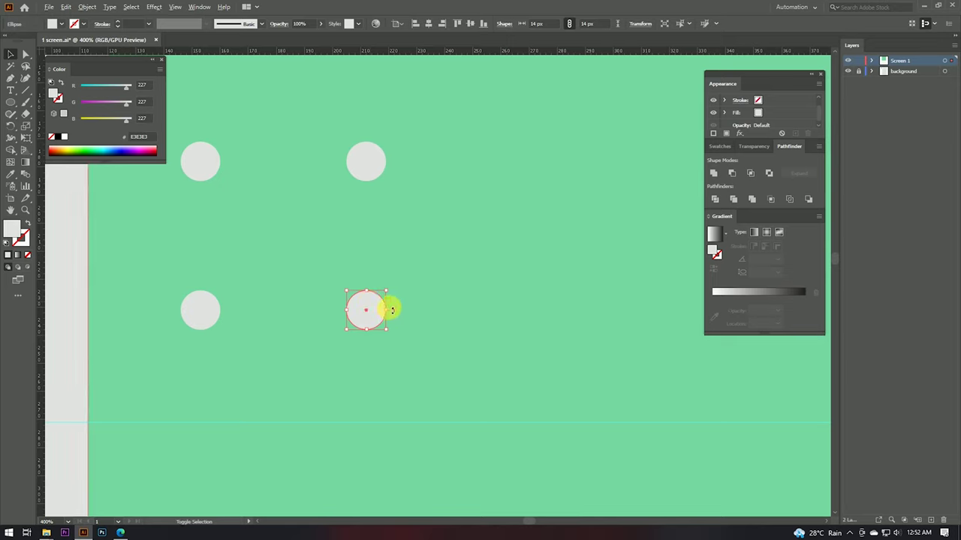
left_click(359, 174, "shift")
left_click(212, 315, "shift")
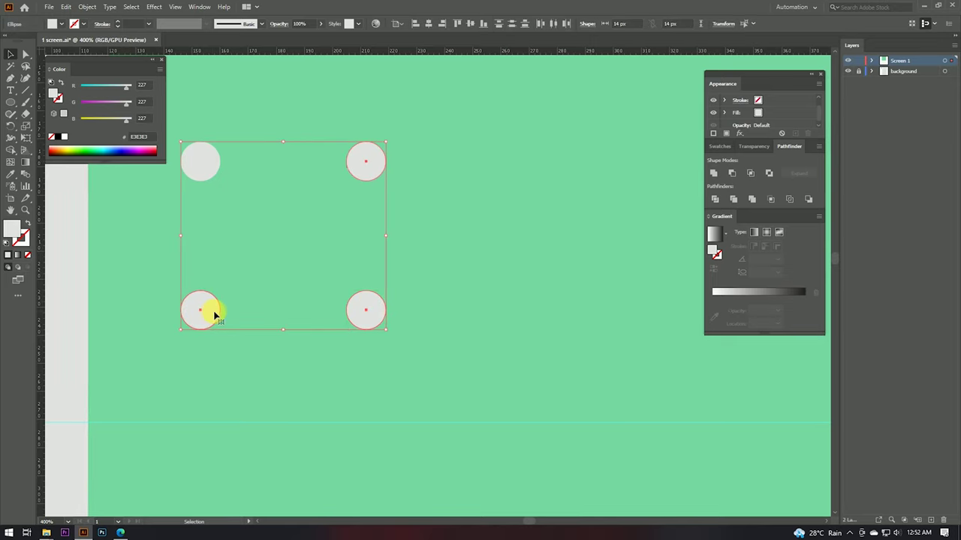
key("Delete")
left_click(200, 161)
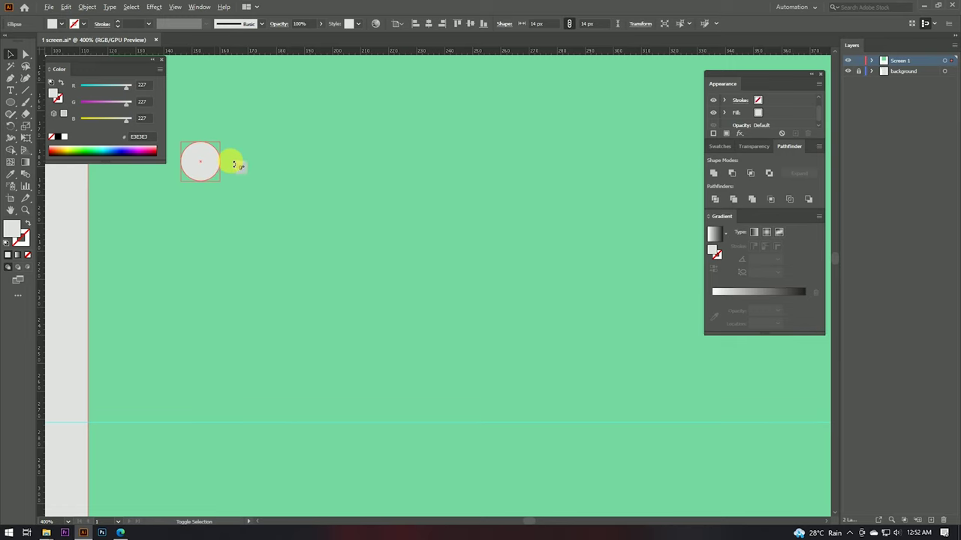
left_click_drag(227, 163, 241, 164)
- Move the enlarged circle slightly right and rebuild the 2×2 grid of copies
scroll(341, 213, "down", 3)
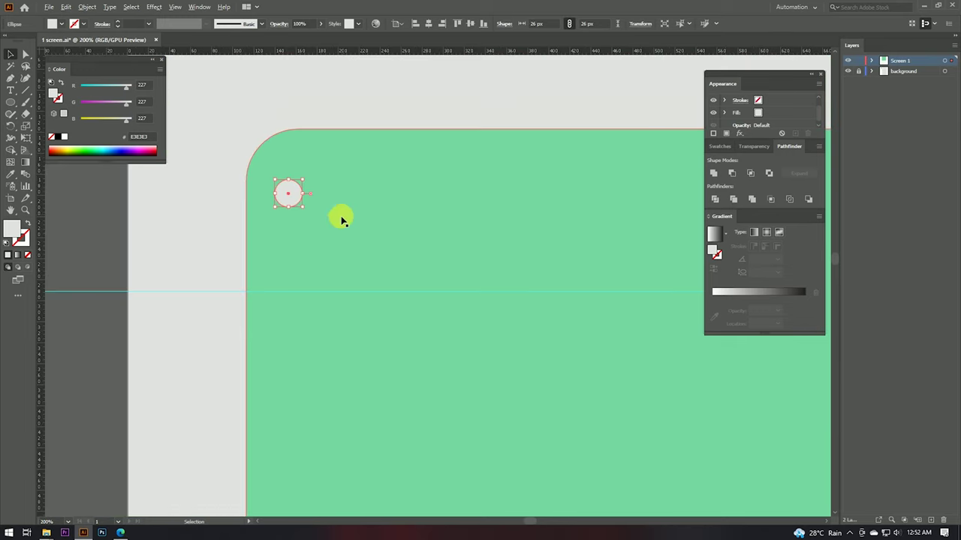
scroll(398, 217, "down", 2)
scroll(376, 200, "up", 3)
scroll(230, 232, "up", 3)
left_click_drag(207, 239, 262, 240)
scroll(300, 247, "left", 3)
mouse_move(360, 240)
left_mouse_down()
mouse_move(559, 237)
mouse_move(546, 423)
left_mouse_up()
left_click(361, 225, "shift")
scroll(429, 307, "down", 5)
left_click(264, 227)
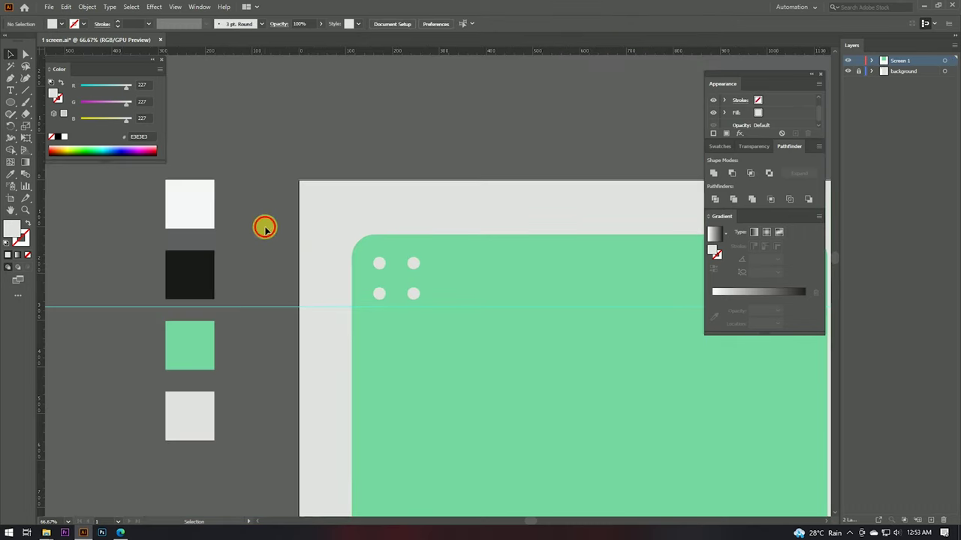
scroll(402, 282, "up", 3)
scroll(420, 277, "up", 1)
- Group the four grey dots together
left_click(440, 327)
left_click(290, 334, "shift")
left_click(296, 201, "shift")
left_click(436, 203, "shift")
right_click(433, 215)
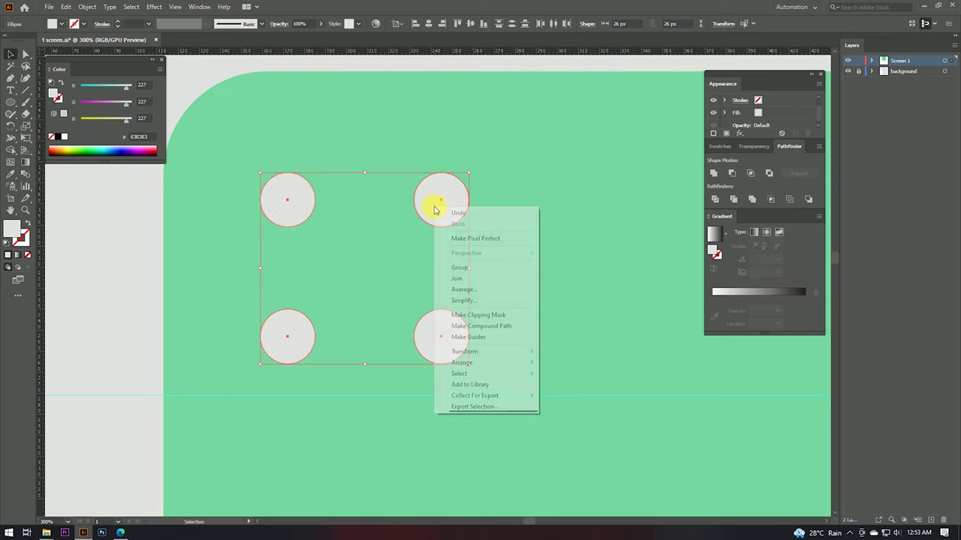
left_click(456, 274)
scroll(360, 259, "down", 3)
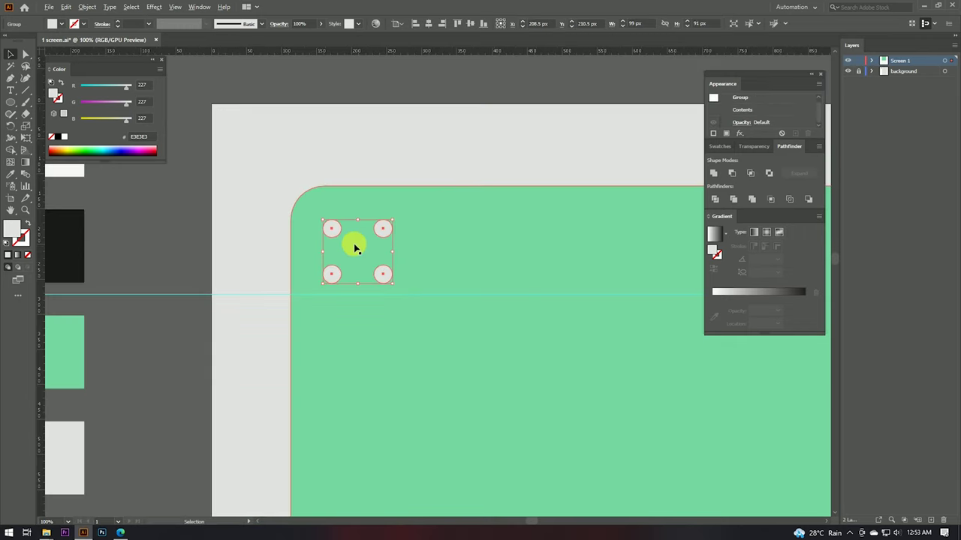
left_click(214, 247)
- Nudge the dot group down and shrink it from 99 to 83 px wide
scroll(248, 243, "down", 4)
scroll(300, 275, "up", 5)
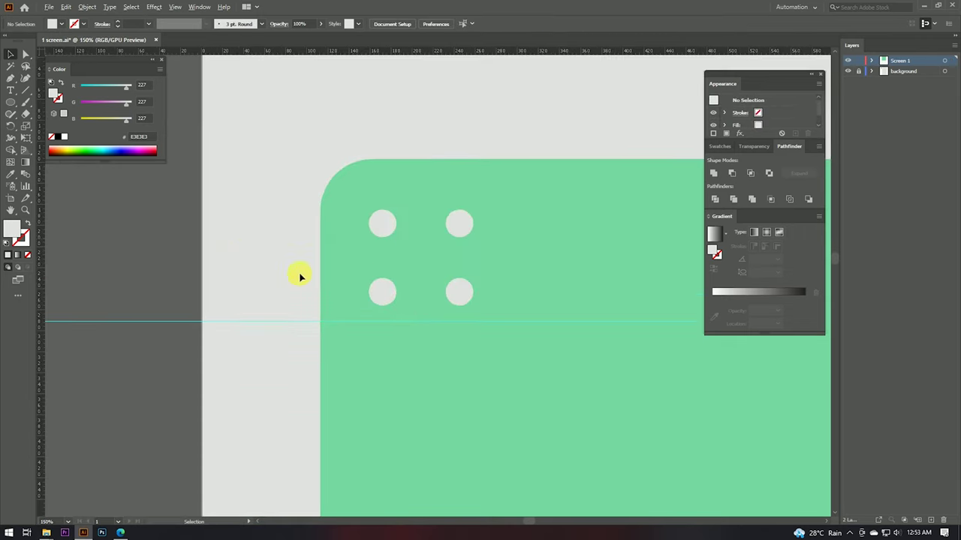
scroll(452, 279, "up", 3)
scroll(452, 278, "up", 1)
left_click_drag(470, 335, 477, 391)
left_click_drag(538, 275, 502, 274)
key("ctrl+minus")
key("ctrl+minus")
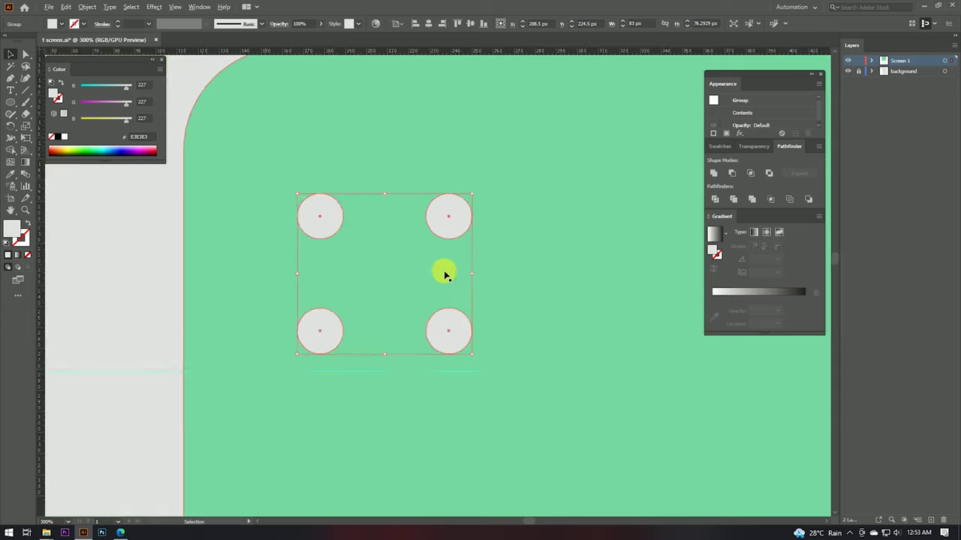
key("ctrl+minus")
left_click(221, 238)
- Ungroup the dots and move the right-hand pair closer to the left pair
scroll(394, 225, "down", 3)
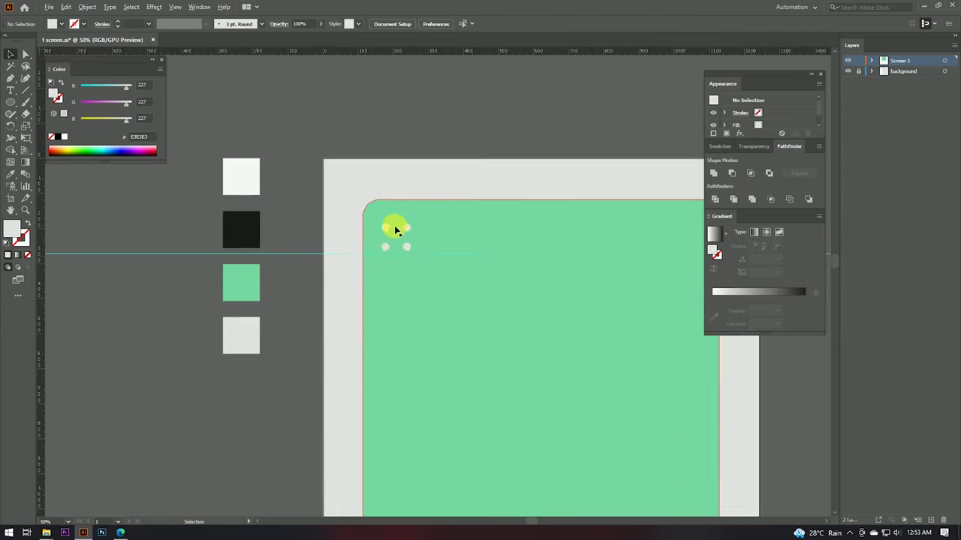
scroll(394, 225, "down", 1)
scroll(402, 229, "up", 5)
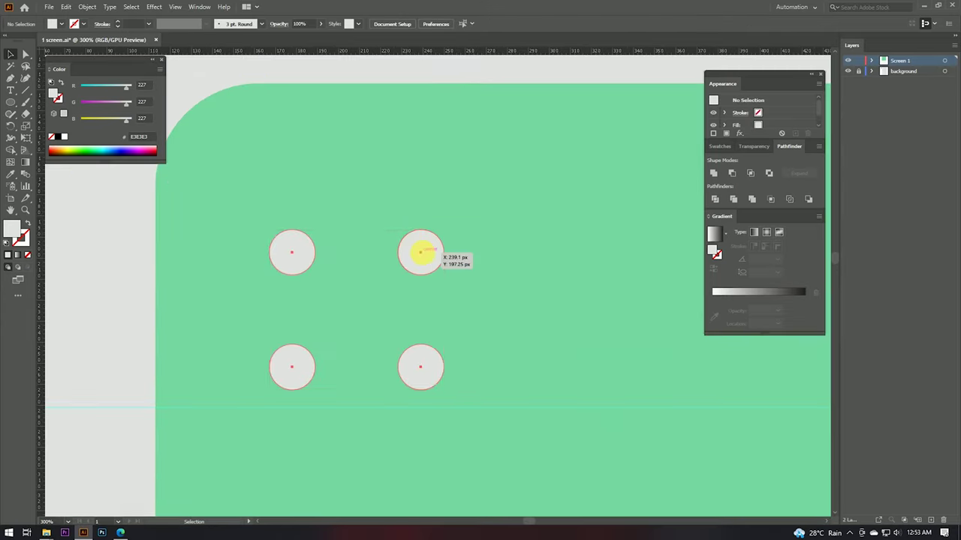
left_click(423, 256)
right_click(423, 255)
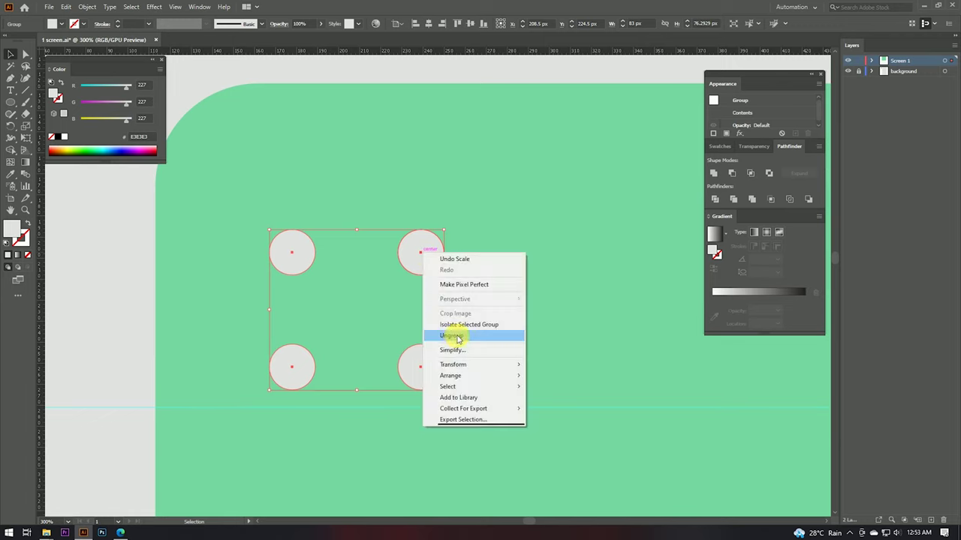
left_click(444, 333)
left_click(376, 297)
scroll(376, 297, "up", 2)
left_click(440, 240)
left_click(459, 433, "shift")
mouse_move(458, 433)
left_mouse_down()
mouse_move(414, 431)
mouse_move(392, 417)
left_mouse_up()
left_click(423, 392)
- Move the bottom dots up closer, regroup all four, and lower the group slightly
left_click(352, 430)
left_click(198, 450, "shift")
left_click(396, 259, "shift")
left_click(213, 238, "shift")
right_click(393, 231)
left_click(427, 290)
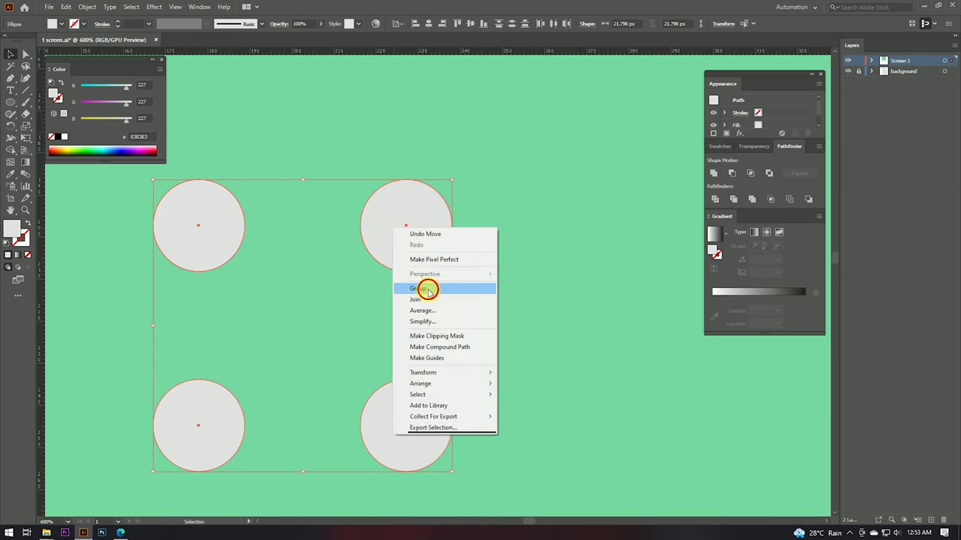
key("ctrl+1")
scroll(443, 260, "up", 3, "alt")
left_click_drag(367, 315, 374, 345)
left_click(109, 274)
- Move the dot group together with the horizontal guide up 15 px
scroll(362, 197, "down", 2, "alt")
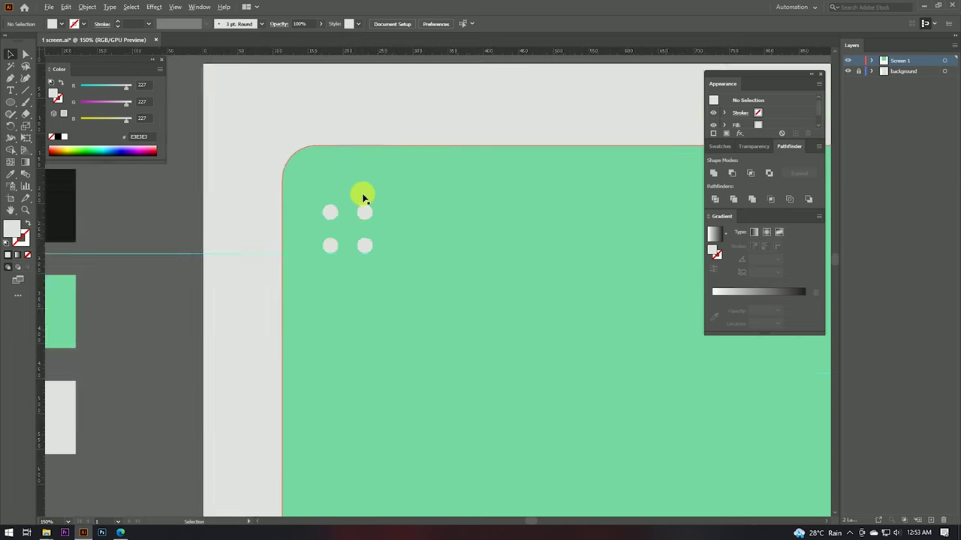
scroll(365, 207, "up", 2, "alt")
left_click(365, 206)
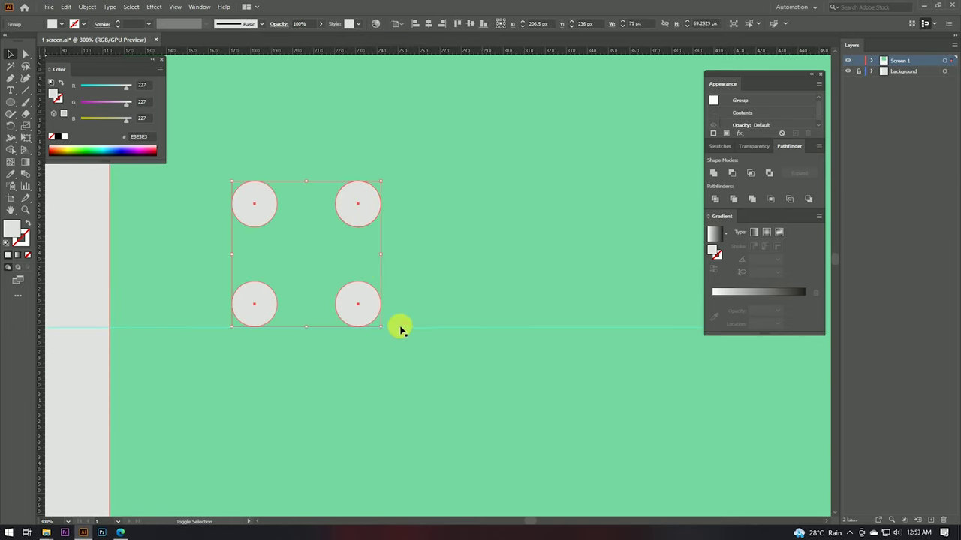
left_click(400, 328, "shift")
left_click_drag(401, 328, 400, 301)
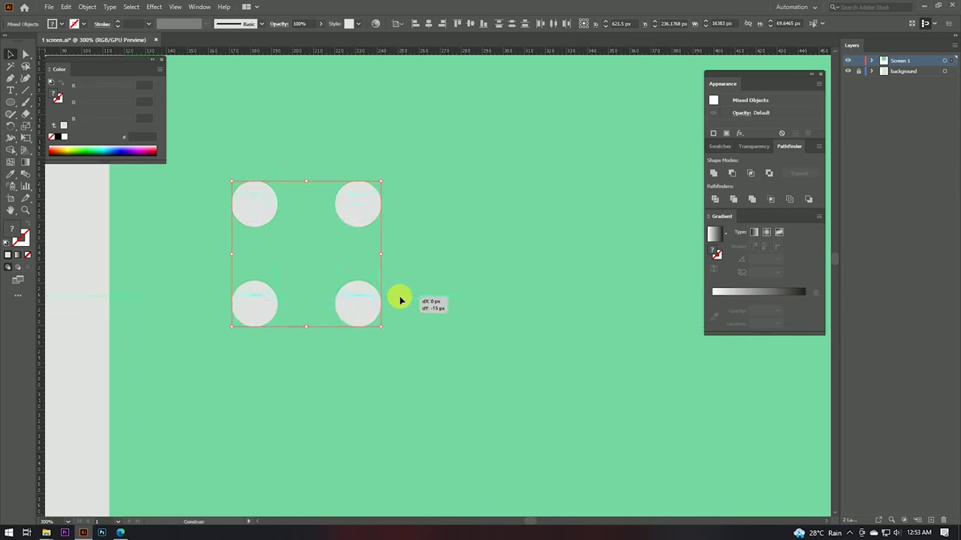
scroll(405, 293, "down", 2, "alt")
left_click(375, 94)
scroll(306, 150, "down", 3, "alt")
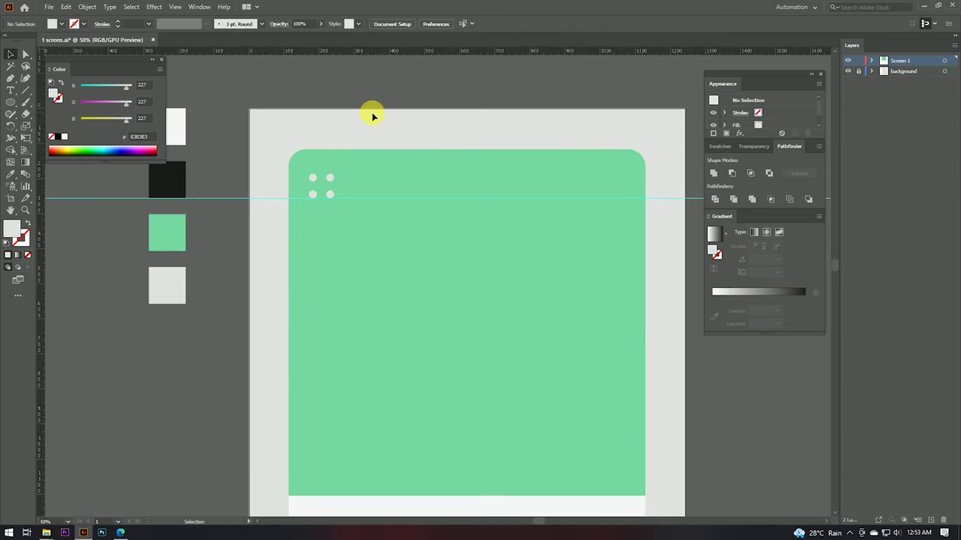
scroll(372, 114, "down", 1, "alt")
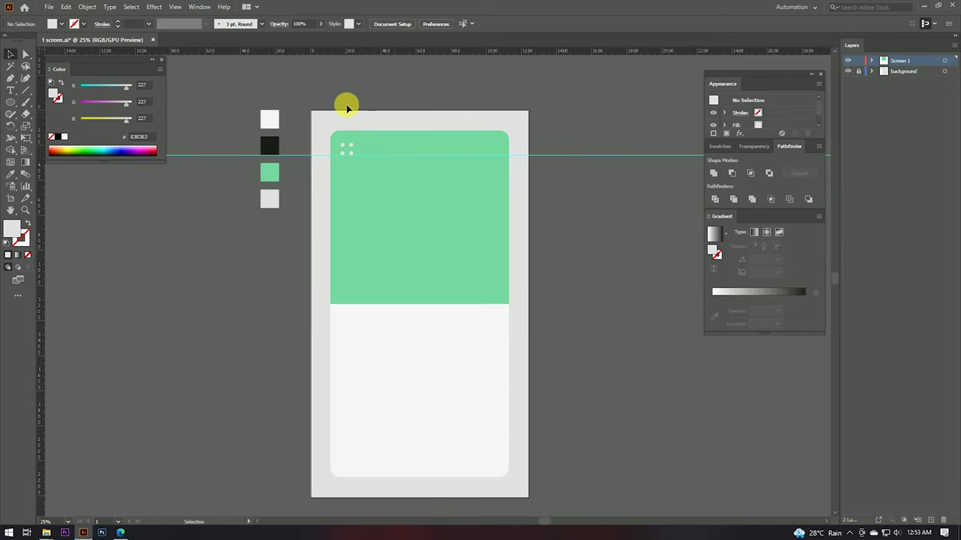
scroll(384, 157, "up", 1, "alt")
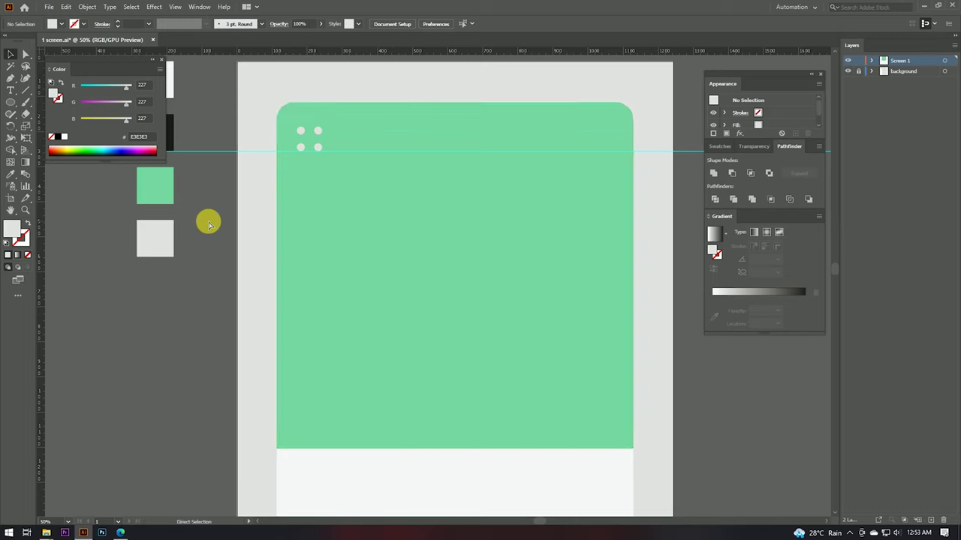
- Type 'Today Dishes' below the header dots, scale it up, and fill it with the black swatch
key("ctrl+0")
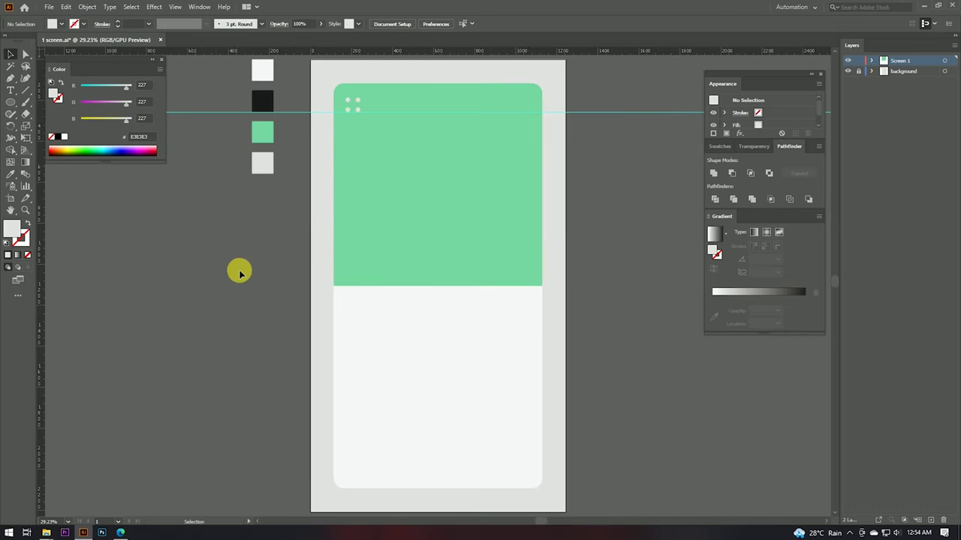
key("t")
left_click(352, 139)
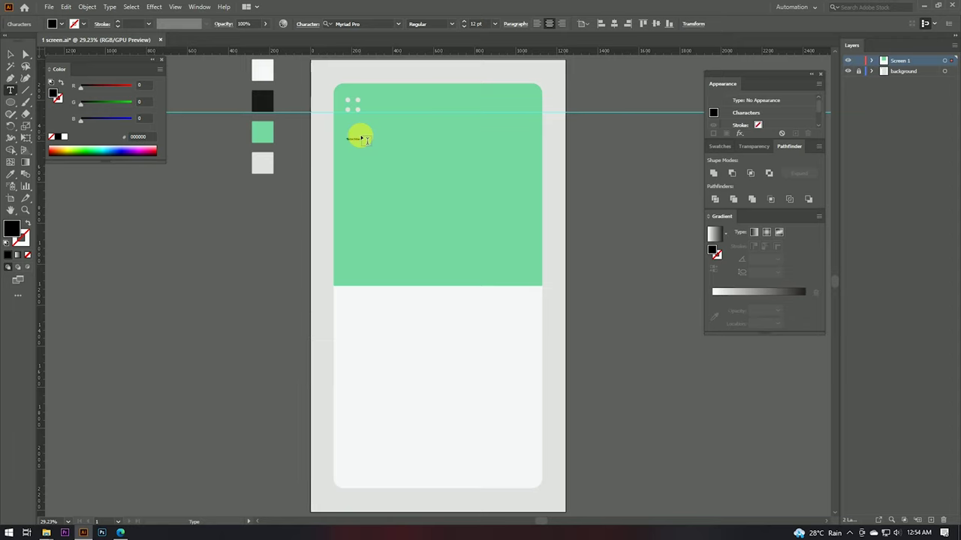
left_click(9, 54)
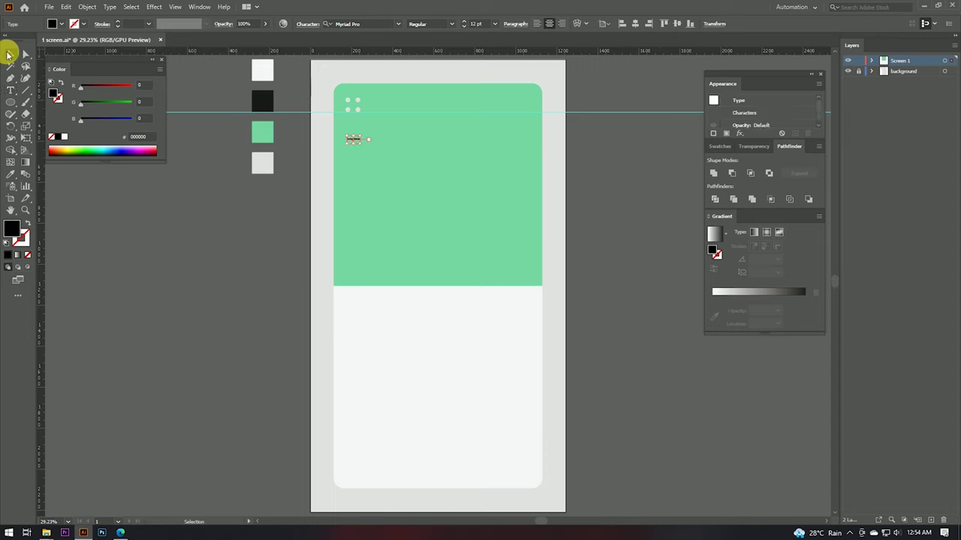
mouse_move(361, 142)
left_mouse_down()
mouse_move(402, 148)
mouse_move(404, 134)
left_mouse_up()
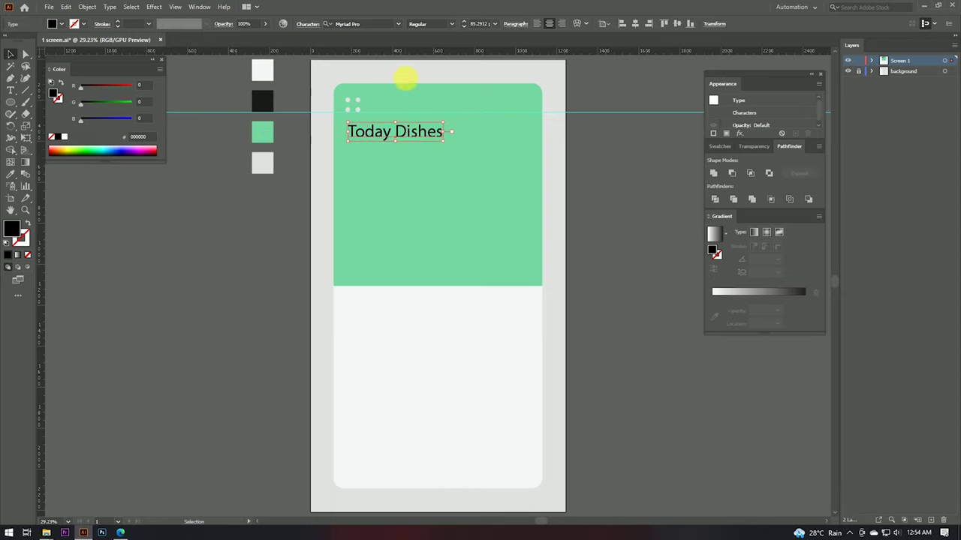
left_click_drag(400, 75, 397, 109)
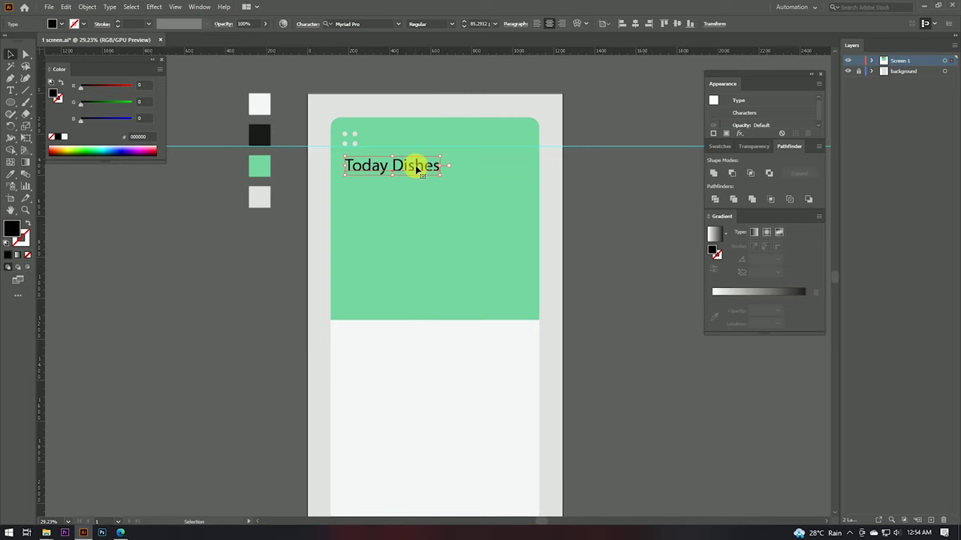
key("i")
left_click(259, 133)
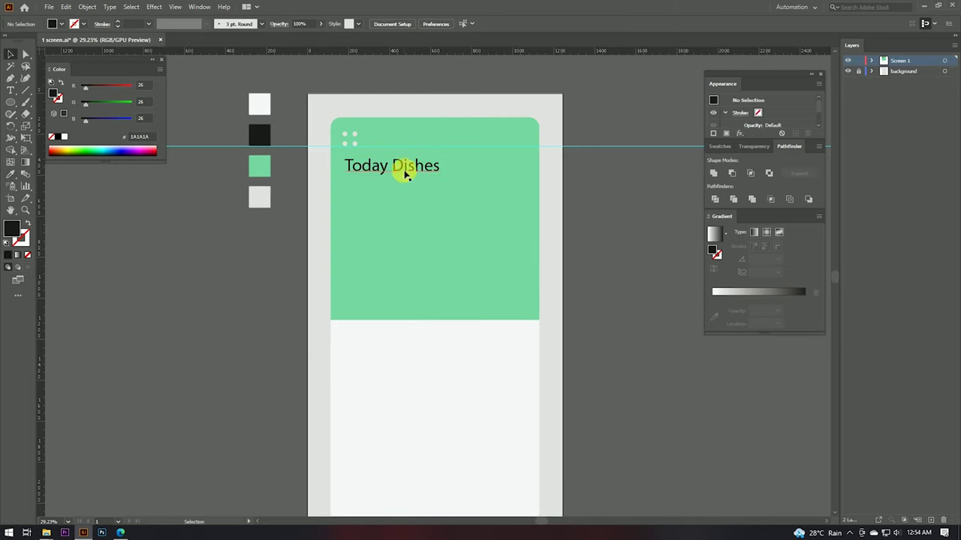
- Set the heading's font to Poppins Medium
left_click(374, 24)
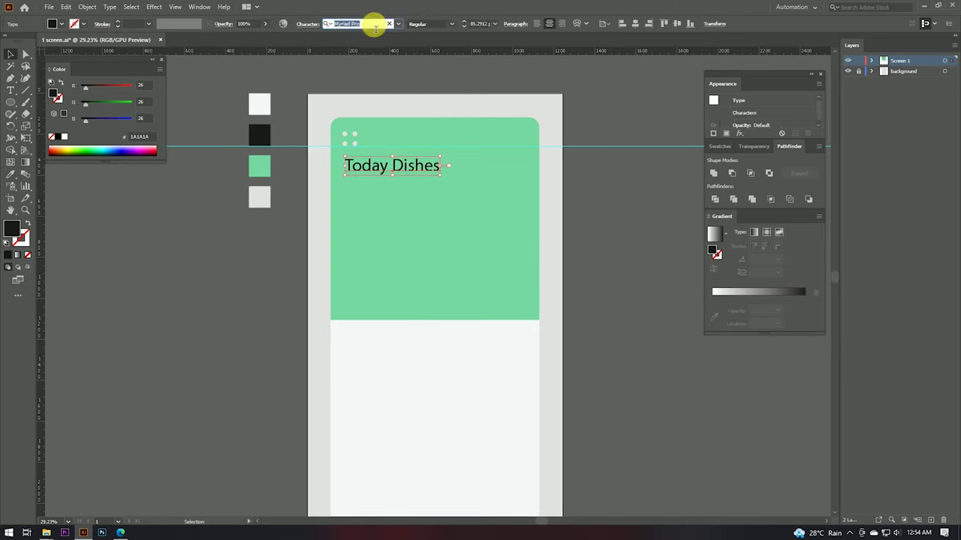
type("poppi")
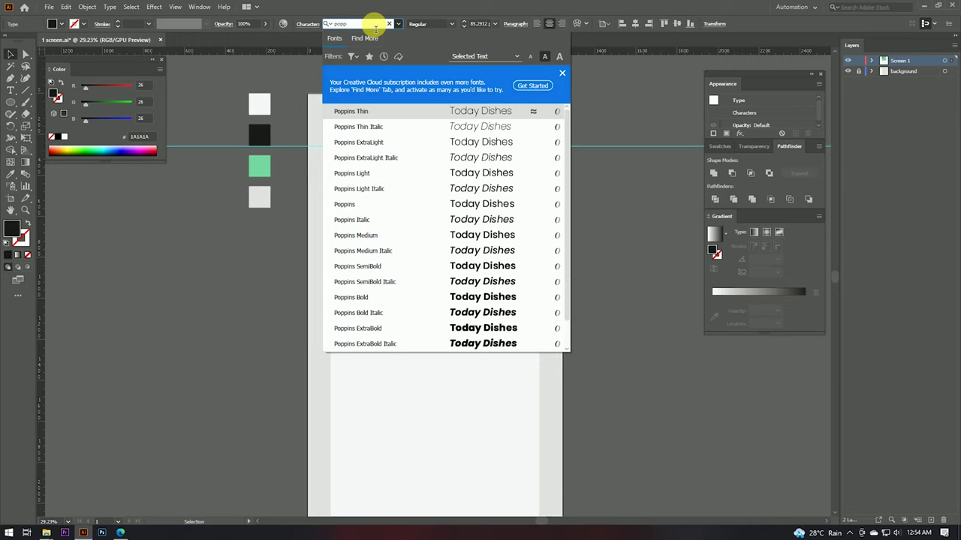
left_click(454, 234)
left_click(295, 276)
- Shift the heading right so its left edge lines up with the dot grid
scroll(397, 165, "up", 2)
left_click_drag(409, 167, 448, 169)
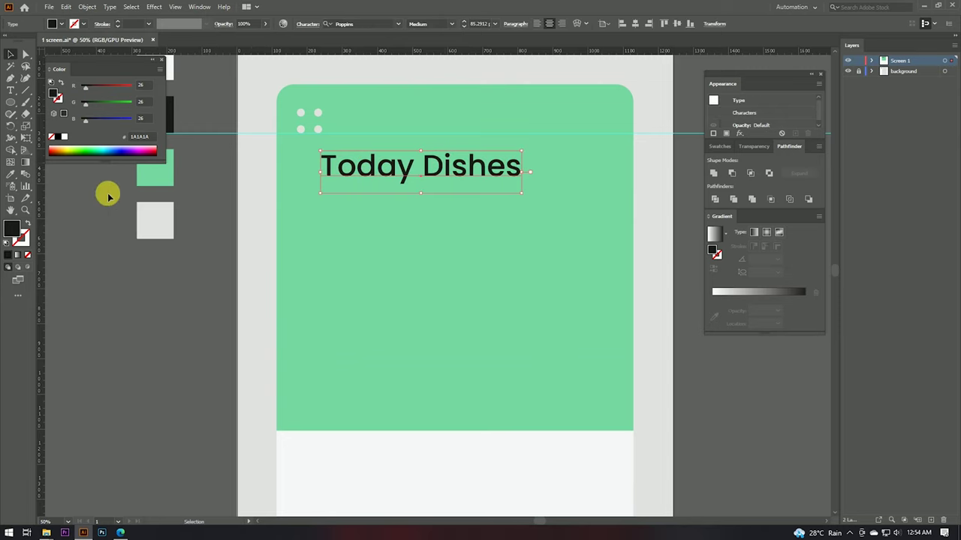
left_click(322, 180)
scroll(321, 150, "up", 5)
scroll(318, 140, "up", 5)
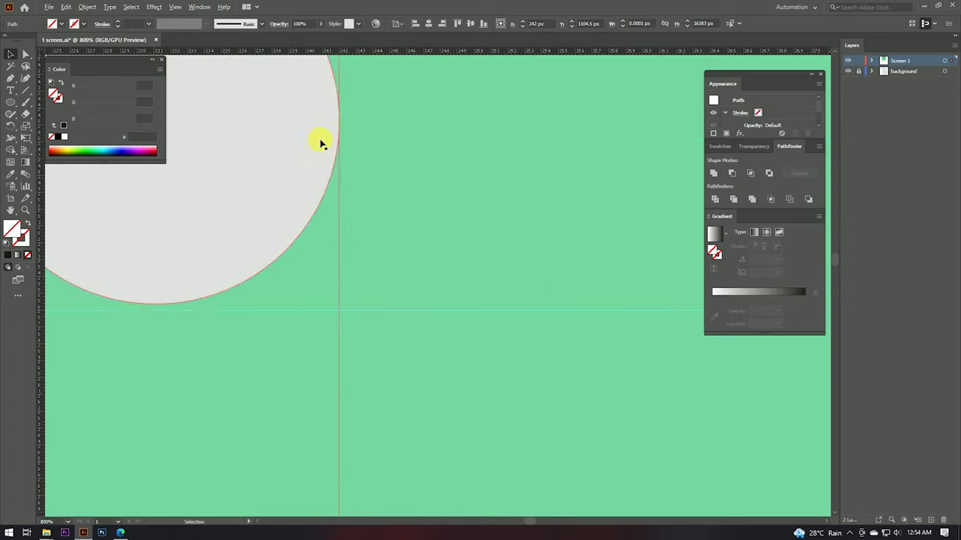
scroll(339, 165, "down", 3)
scroll(347, 247, "down", 2)
scroll(345, 320, "up", 4)
left_click_drag(346, 321, 360, 318)
scroll(343, 225, "down", 3)
scroll(350, 230, "down", 4)
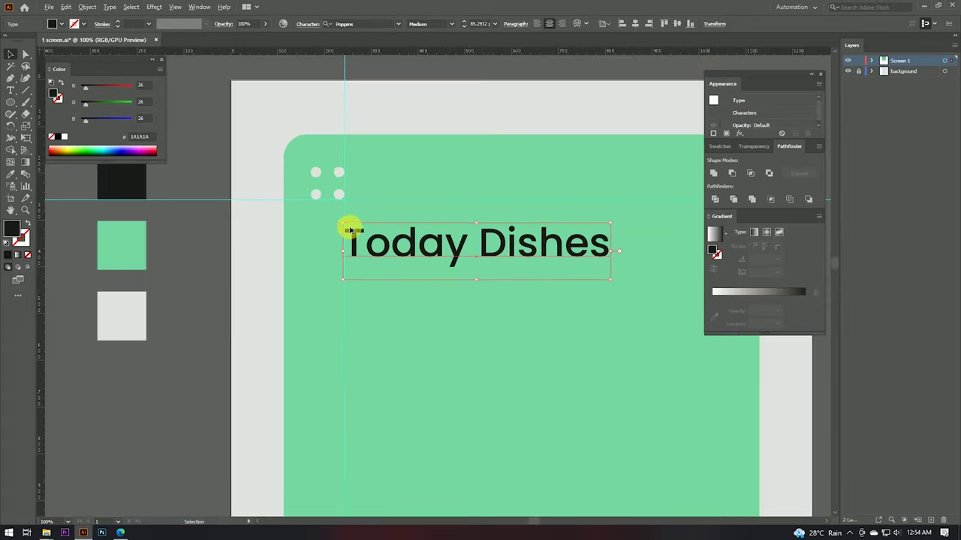
- Set the heading to 60 pt and move it left and up under the dots
left_click(228, 291)
left_click(454, 248)
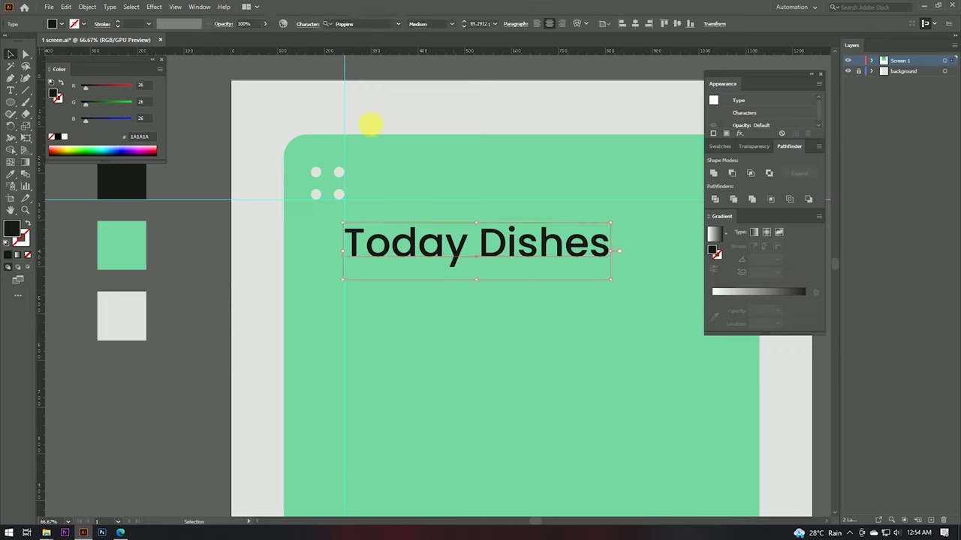
left_click(473, 24)
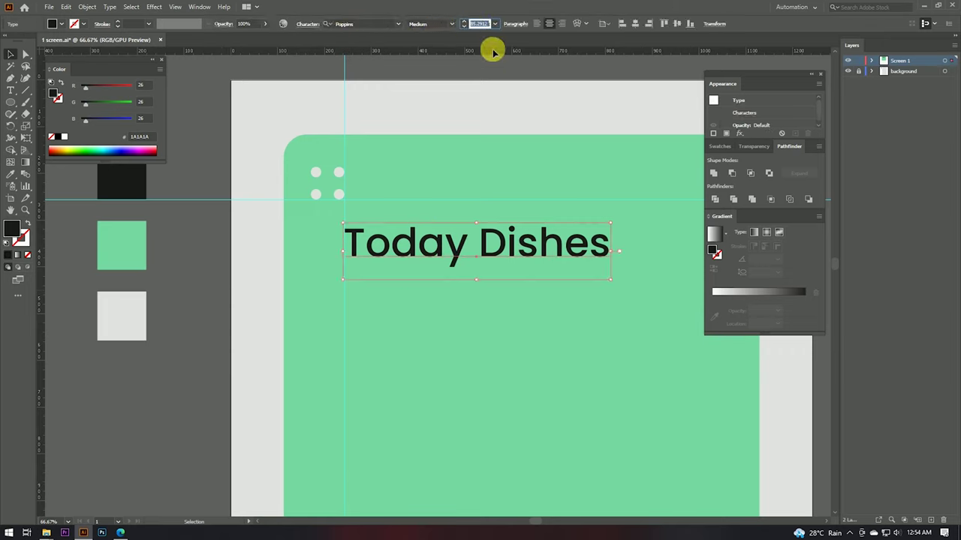
type("60")
key("Return")
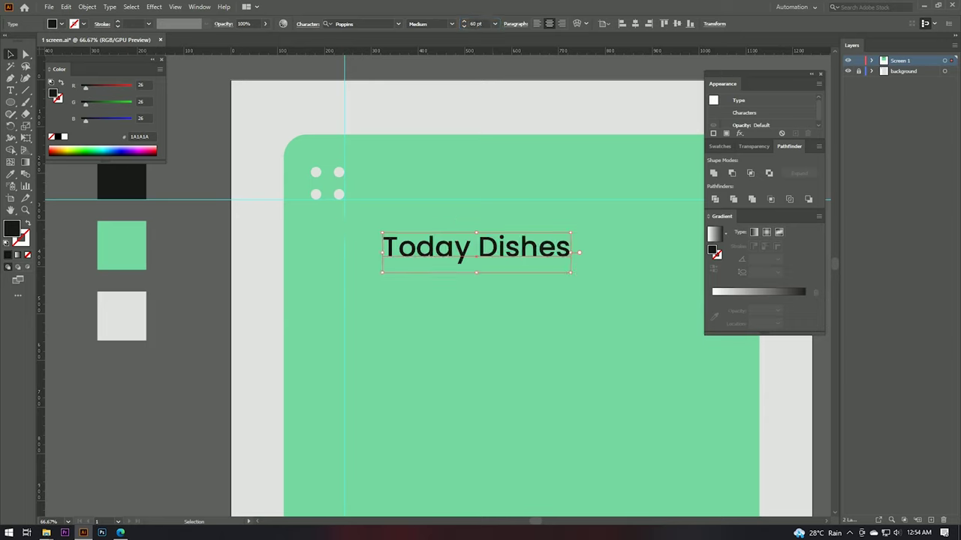
left_click_drag(451, 249, 345, 249)
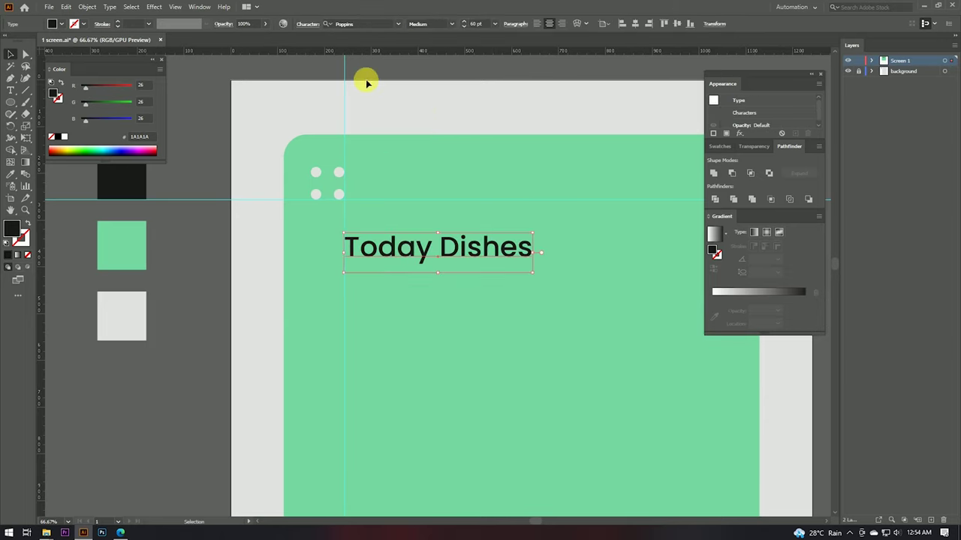
scroll(371, 91, "down", 2)
scroll(386, 97, "down", 1)
scroll(402, 114, "up", 3)
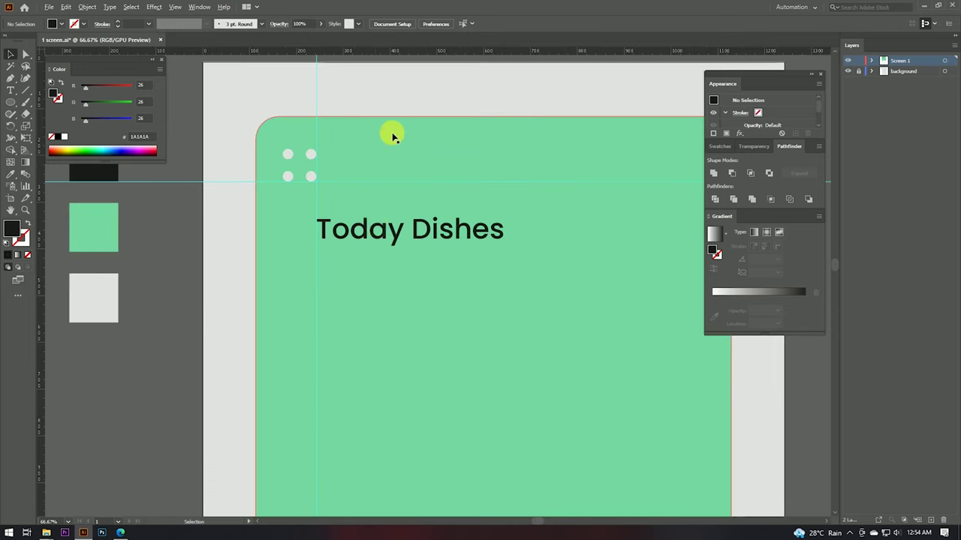
left_click_drag(376, 231, 377, 220)
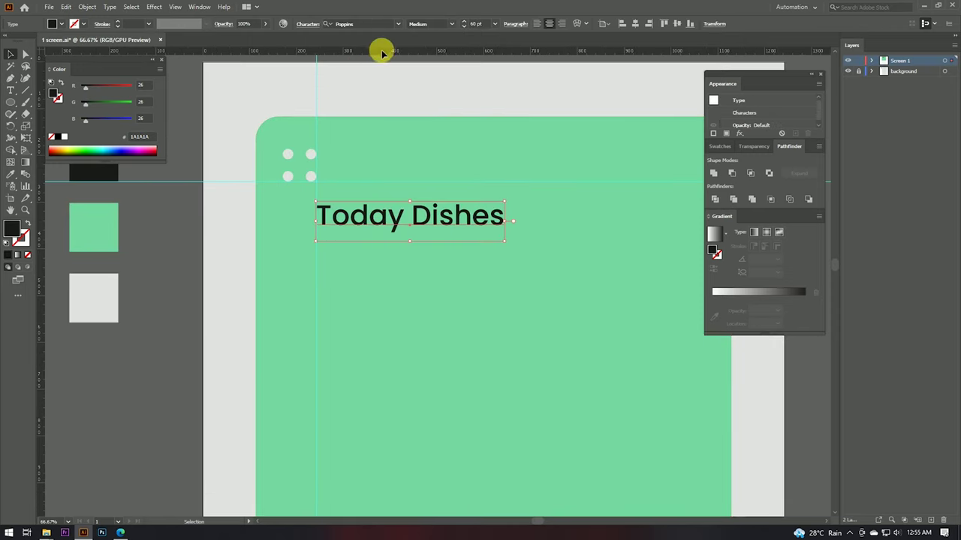
- Revisit the heading's font size and nudge it right to align with the dots
left_click(477, 24)
type("65")
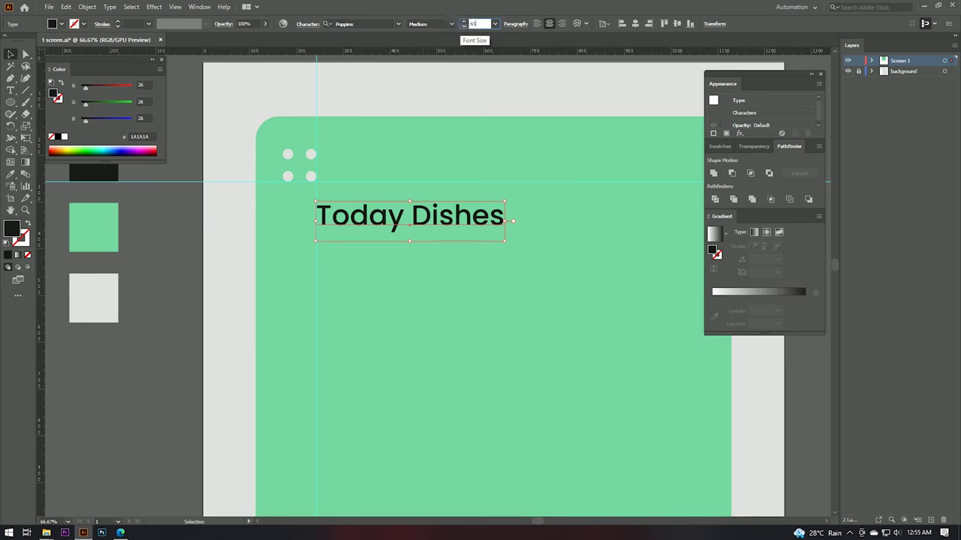
left_click(334, 241)
scroll(345, 214, "up", 5)
left_click_drag(343, 240, 390, 246)
scroll(348, 203, "down", 4)
scroll(345, 203, "down", 3)
left_click(298, 161)
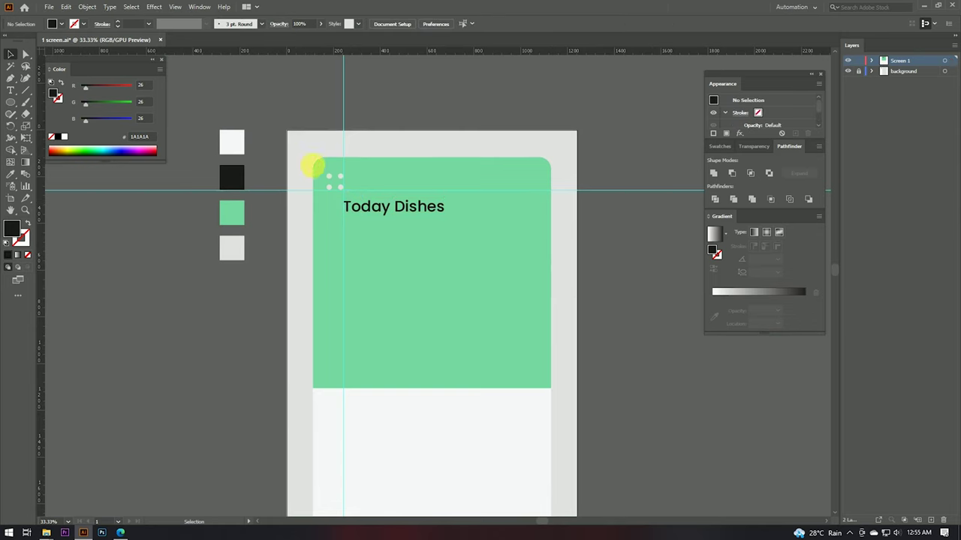
scroll(393, 181, "up", 1)
- Duplicate the heading just below itself and retype the copy as 'Friday, July 29'
left_click_drag(383, 222, 384, 248)
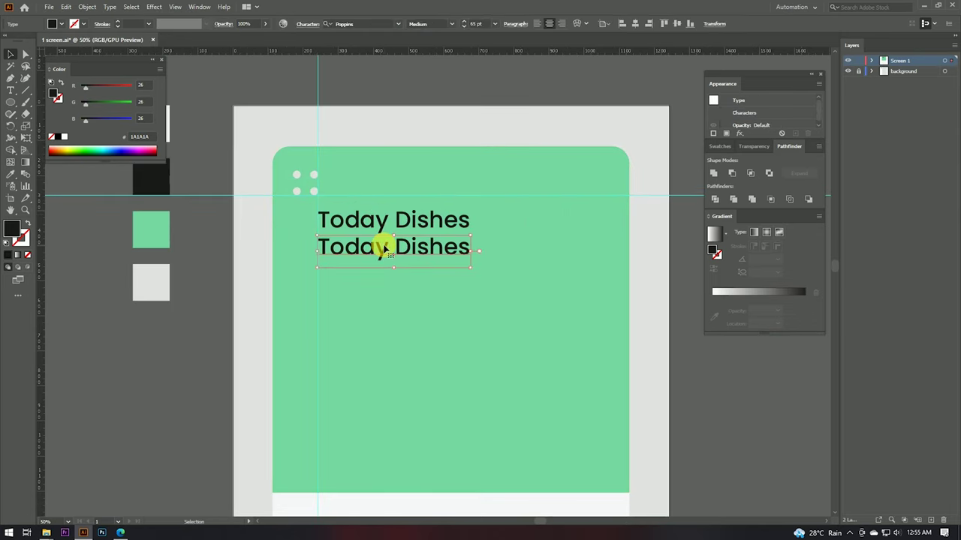
key("t")
triple_click(385, 250)
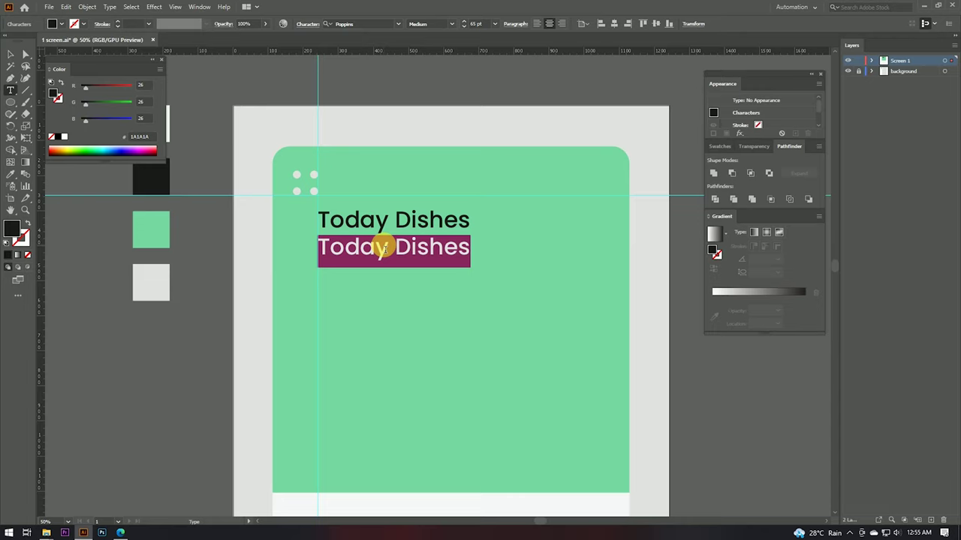
type("f")
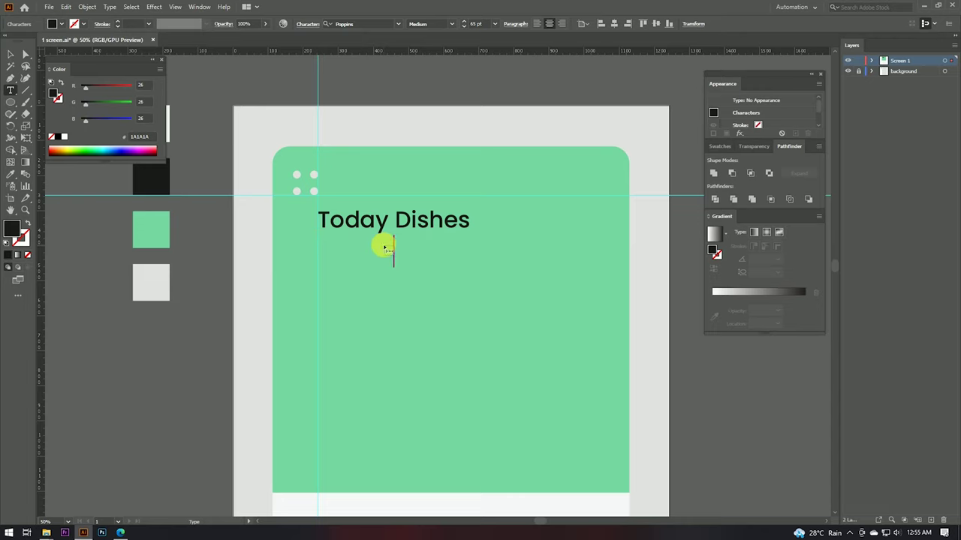
type("riday ")
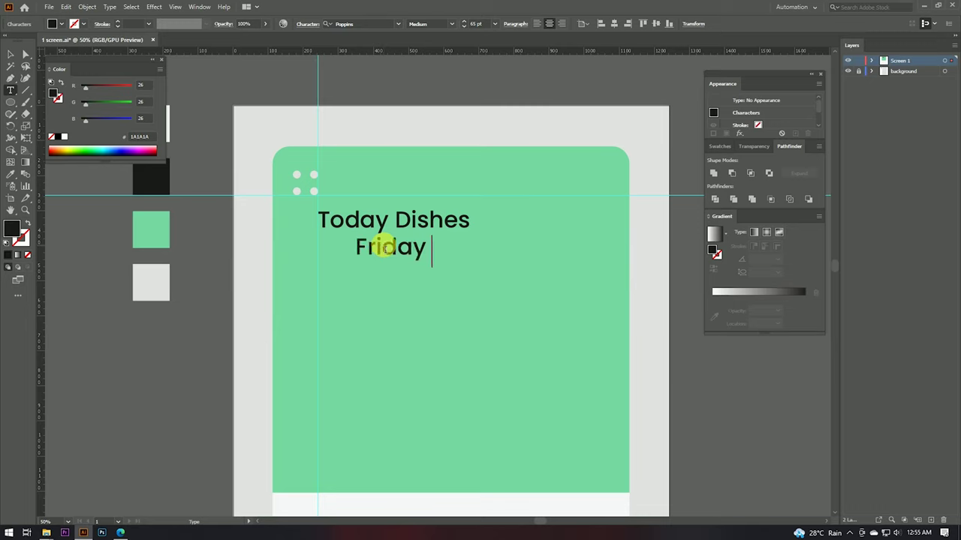
type(", July 29")
- Set the date line to Poppins Regular at 40 pt
left_click(11, 54)
left_click(451, 23)
left_click(439, 102)
scroll(278, 240, "up", 5)
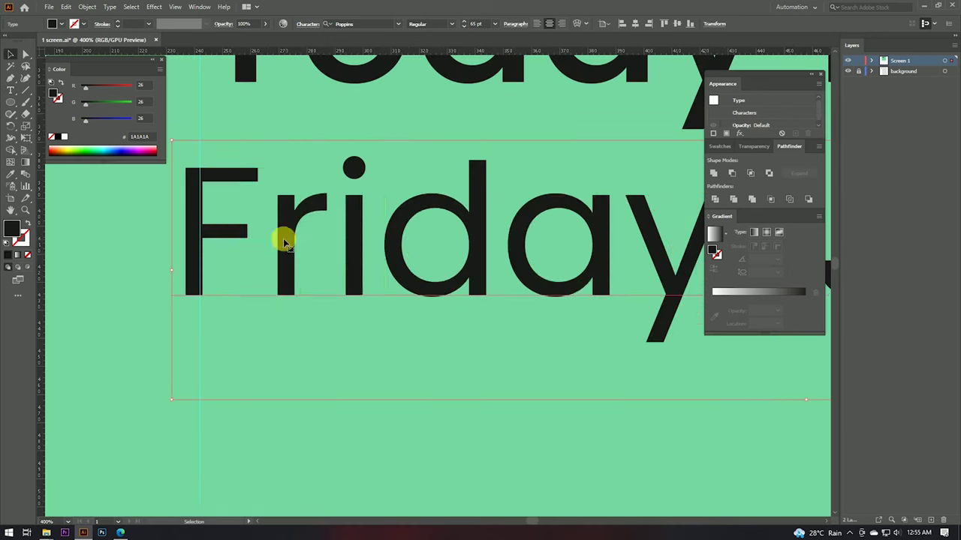
left_click(476, 23)
type("40")
key("Return")
scroll(397, 187, "down", 2)
- Align the date line's left edge with the heading and move it up beneath it
left_click_drag(435, 240, 315, 240)
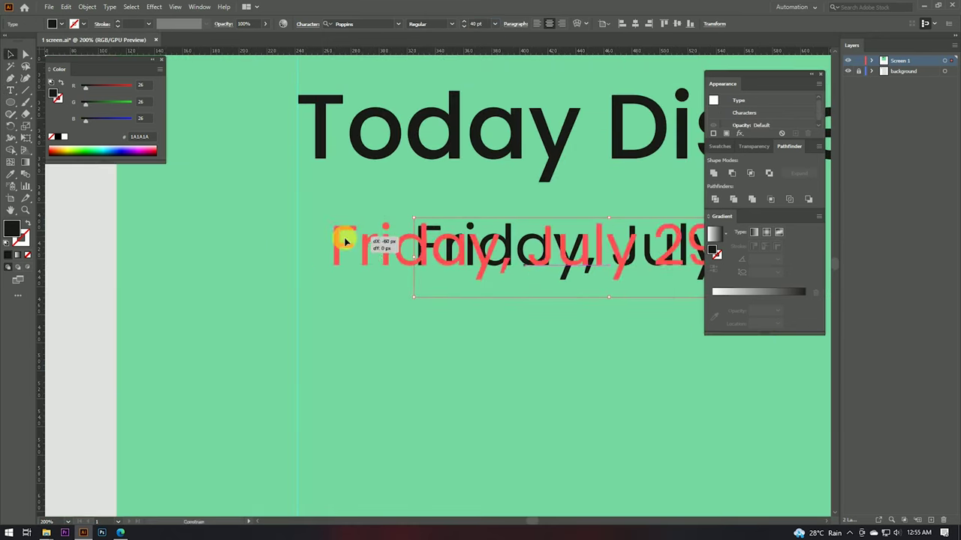
scroll(290, 246, "down", 2)
scroll(287, 215, "up", 2)
scroll(334, 301, "up", 2)
scroll(335, 301, "down", 3)
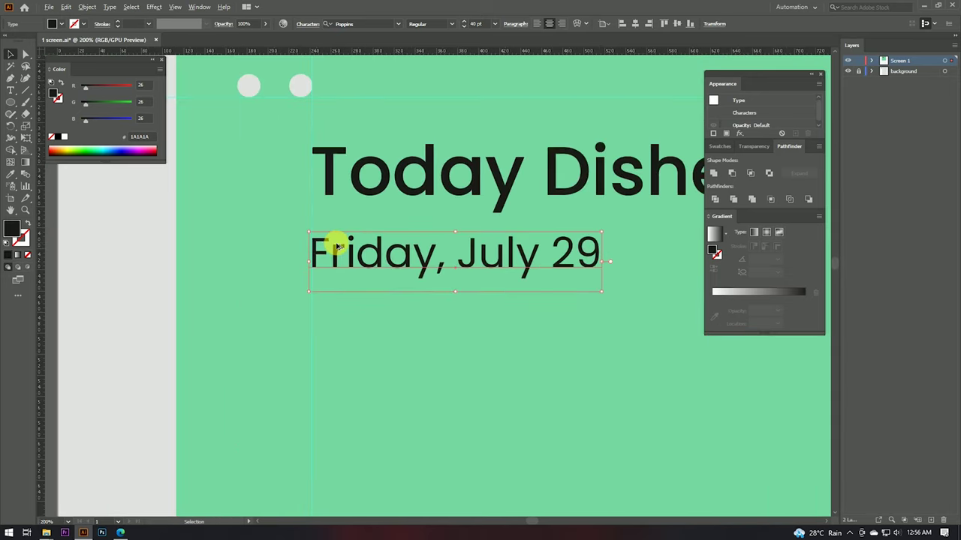
scroll(343, 268, "up", 2)
left_click_drag(343, 268, 343, 251)
scroll(300, 240, "down", 3)
left_click(249, 216)
scroll(250, 216, "up", 5)
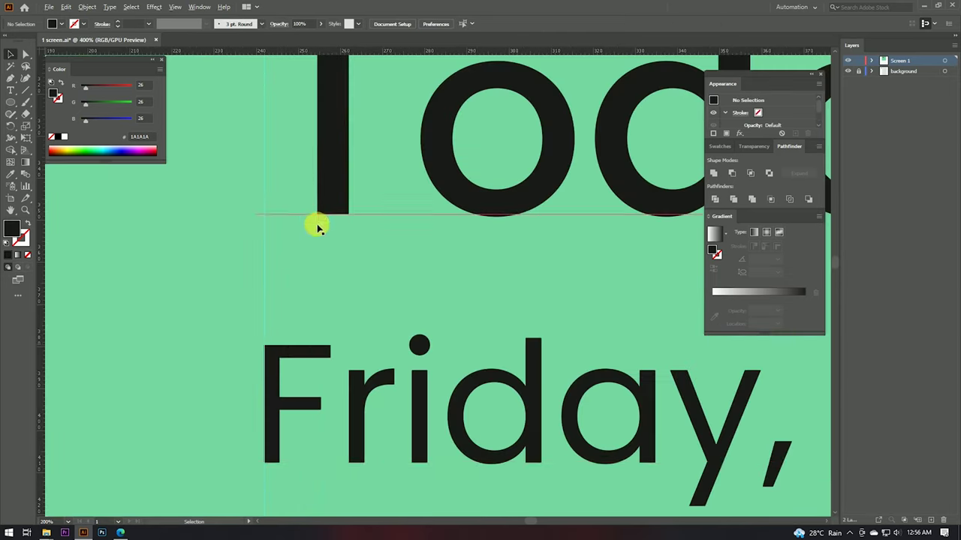
- Change the date line's font weight to Medium
left_click(335, 208)
left_click(432, 24)
left_click(443, 124)
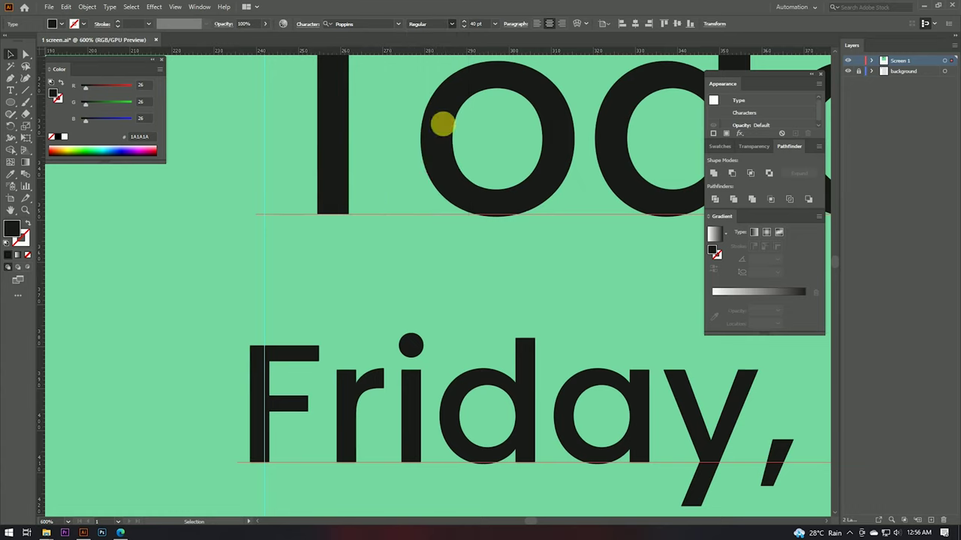
scroll(316, 358, "down", 5)
left_click(208, 278)
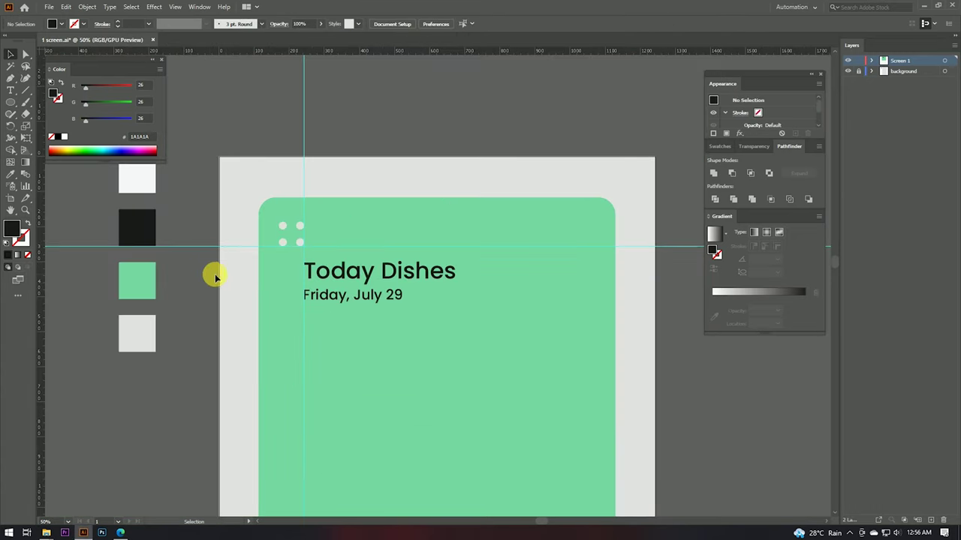
scroll(225, 276, "down", 3)
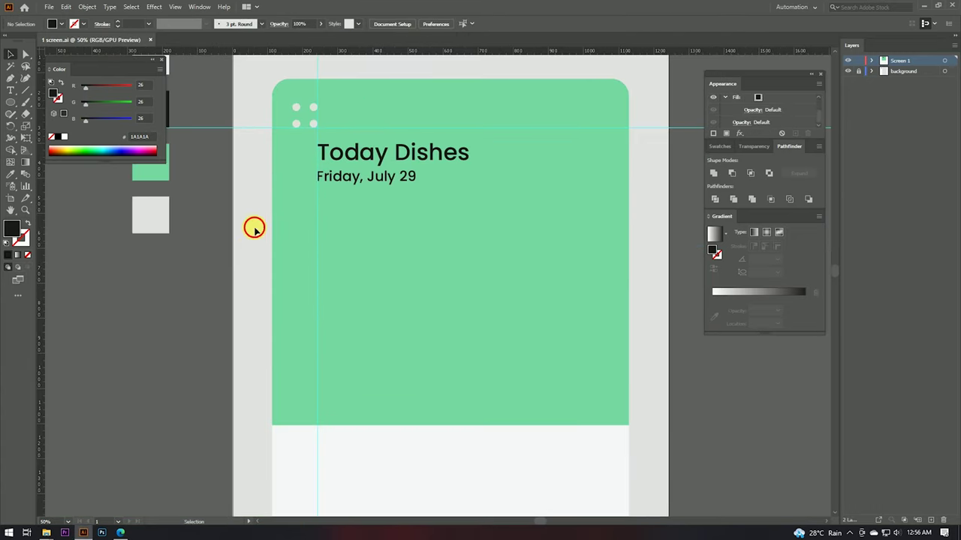
- Recolour the four dots black by sampling the text colour with the Eyedropper
scroll(251, 248, "down", 2)
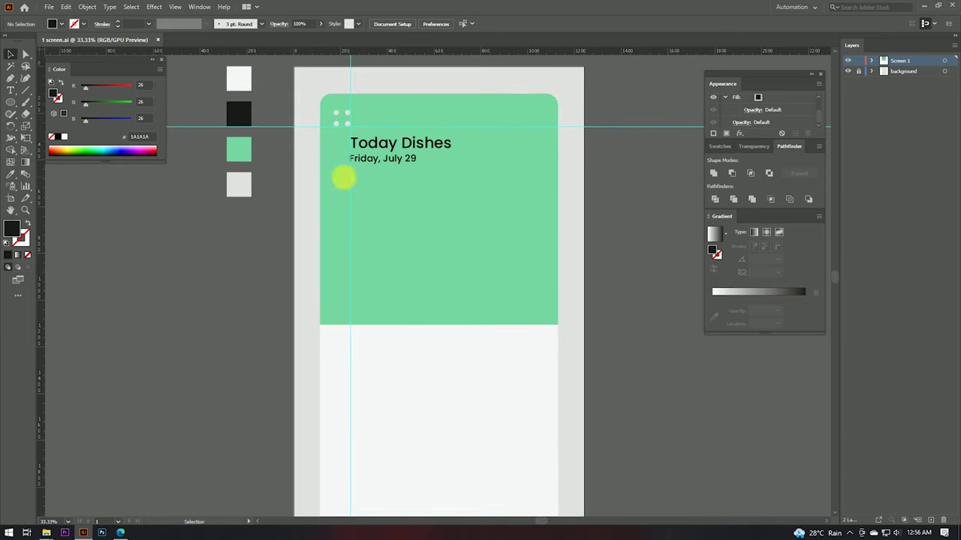
scroll(343, 177, "up", 2)
left_click(293, 122)
key("i")
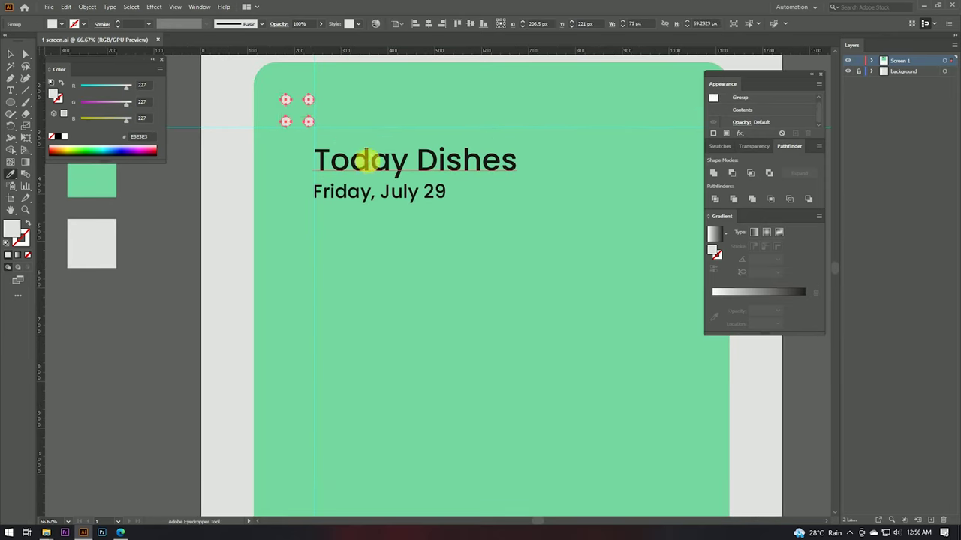
left_click(368, 160)
scroll(278, 175, "down", 1)
key("a")
left_click(222, 183)
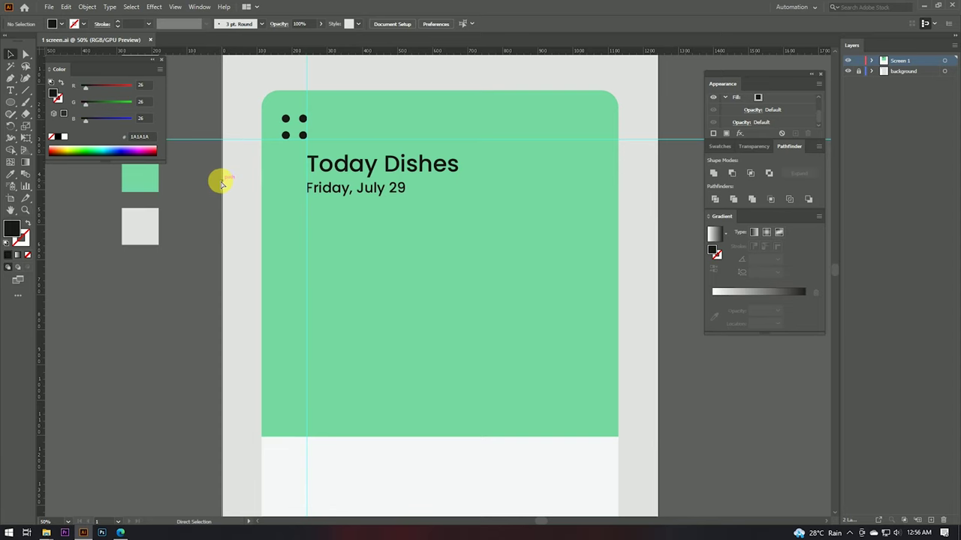
- Move the vertical guide left and align the Today Dishes heading to it
scroll(313, 226, "up", 1)
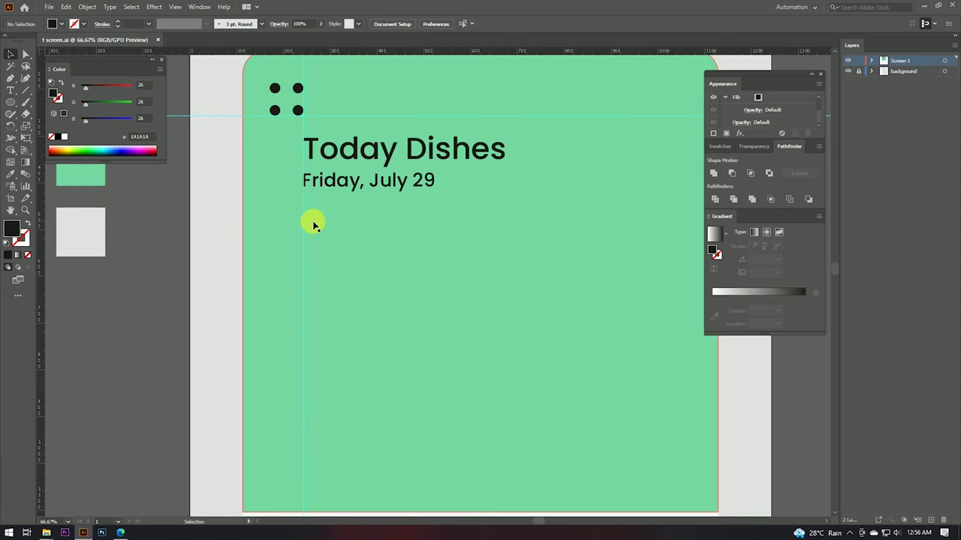
scroll(319, 249, "up", 1)
scroll(319, 250, "down", 2)
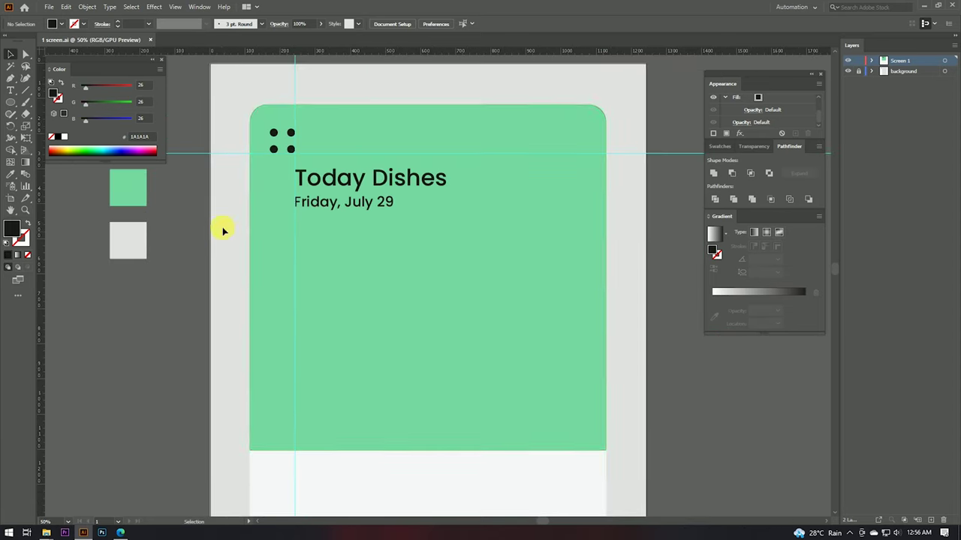
left_click_drag(295, 233, 271, 232)
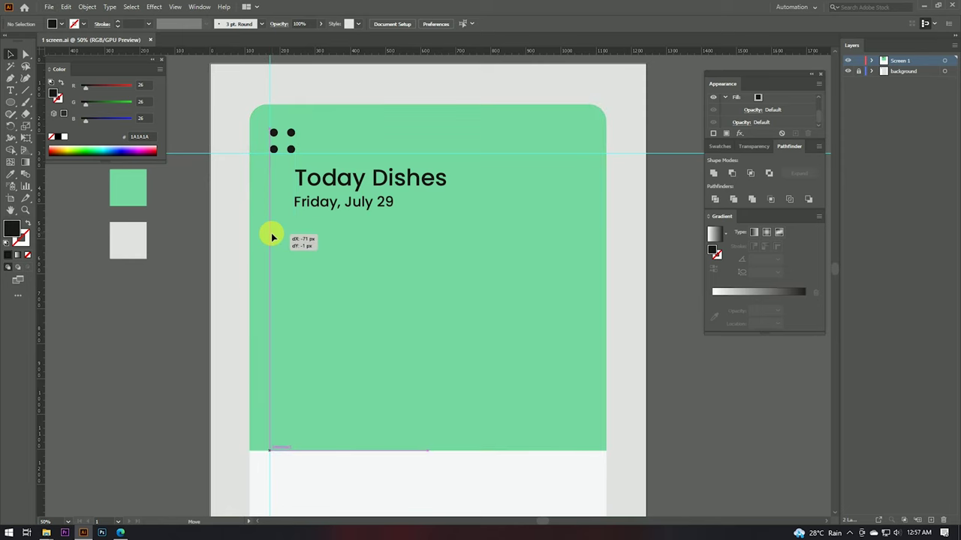
scroll(288, 188, "up", 1)
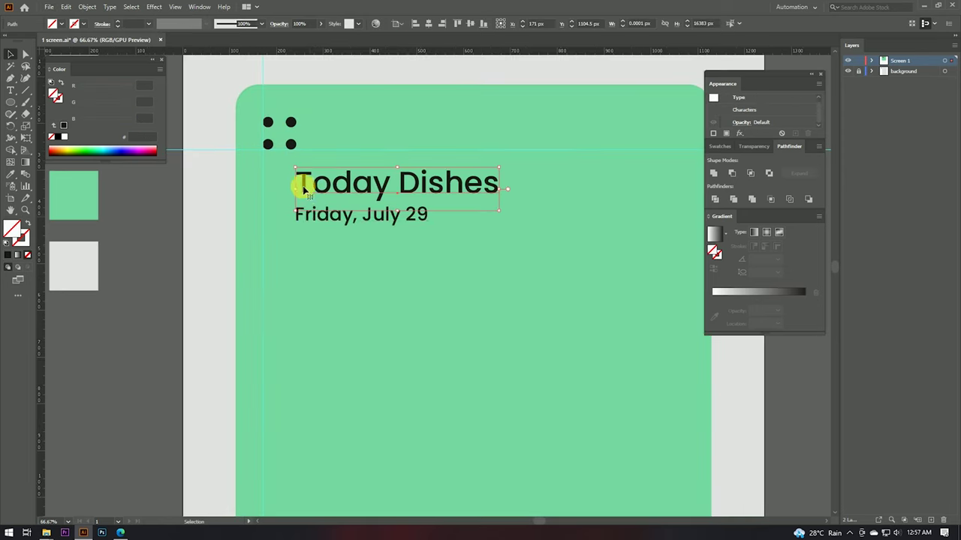
left_click(308, 187)
left_click_drag(321, 187, 269, 193)
scroll(288, 194, "up", 4)
scroll(270, 193, "down", 4)
left_click(179, 239)
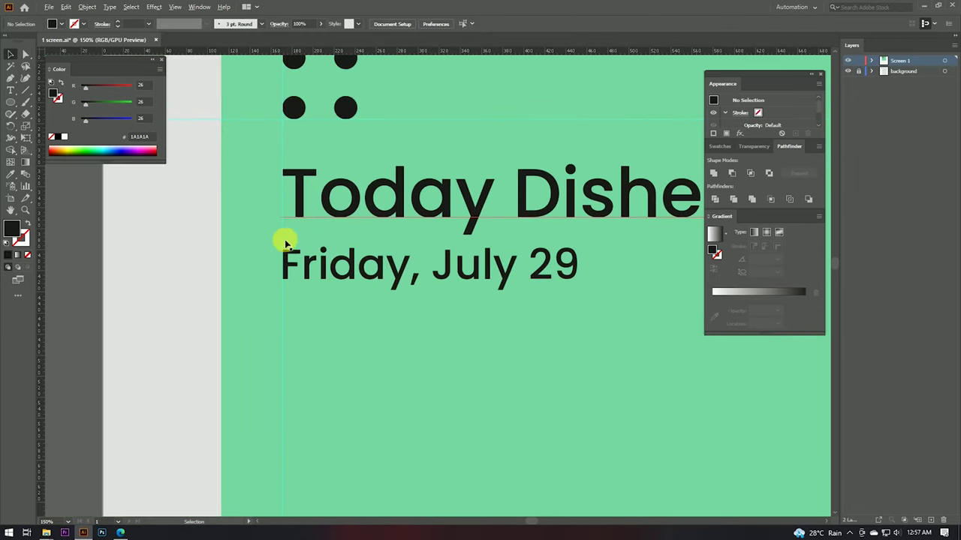
- Copy the date line straight down beneath itself
scroll(285, 243, "down", 4)
scroll(273, 227, "up", 1)
scroll(276, 252, "up", 1)
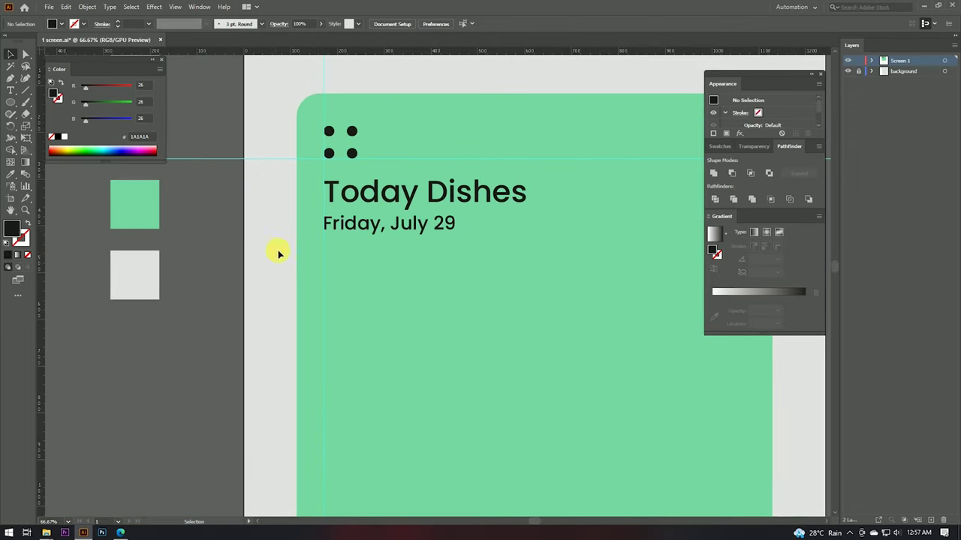
mouse_move(386, 223)
left_mouse_down()
mouse_move(394, 286)
mouse_move(390, 268)
left_mouse_up()
- Replace the copied date text with 'Meat' and set it to 28 pt
scroll(391, 263, "up", 1)
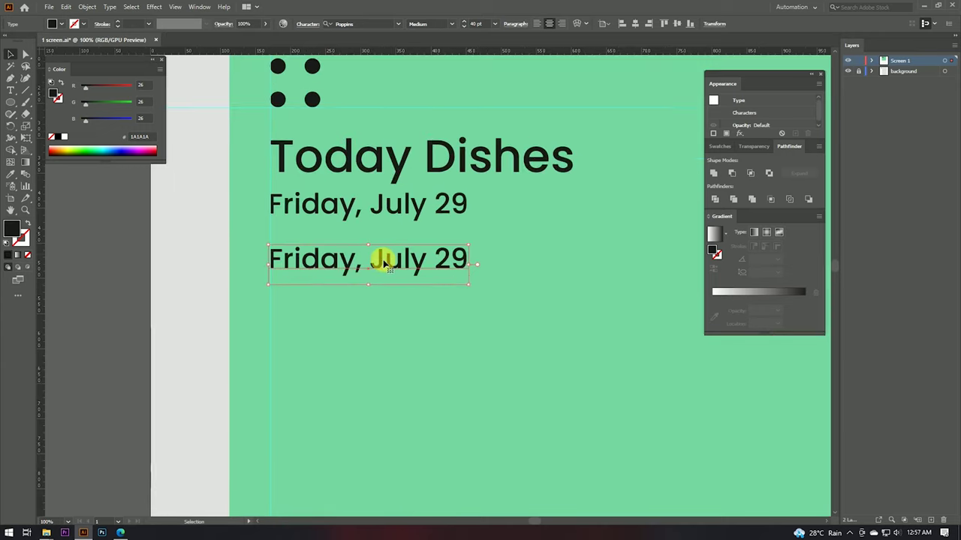
double_click(385, 263)
key("ctrl+a")
type("Meat")
left_click(10, 54)
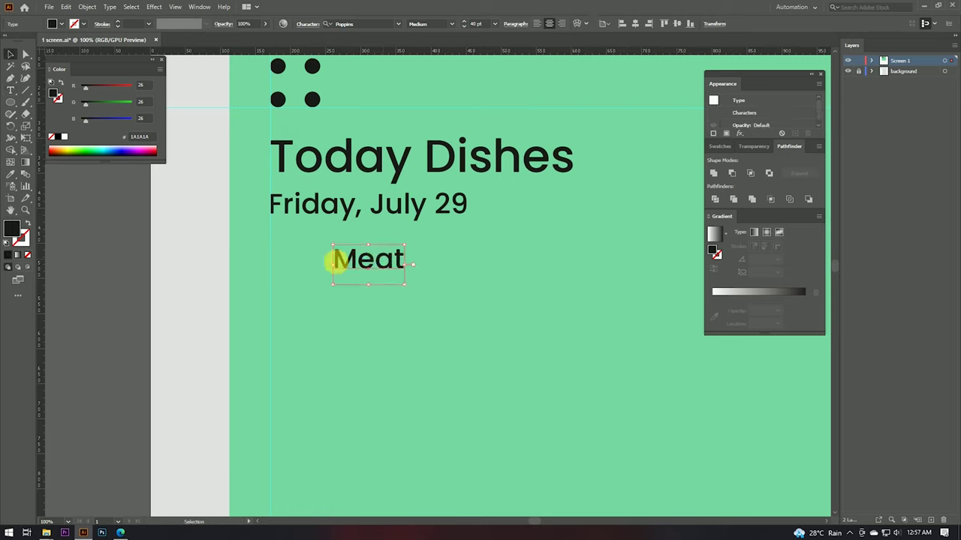
left_click(476, 23)
type("28")
key("Return")
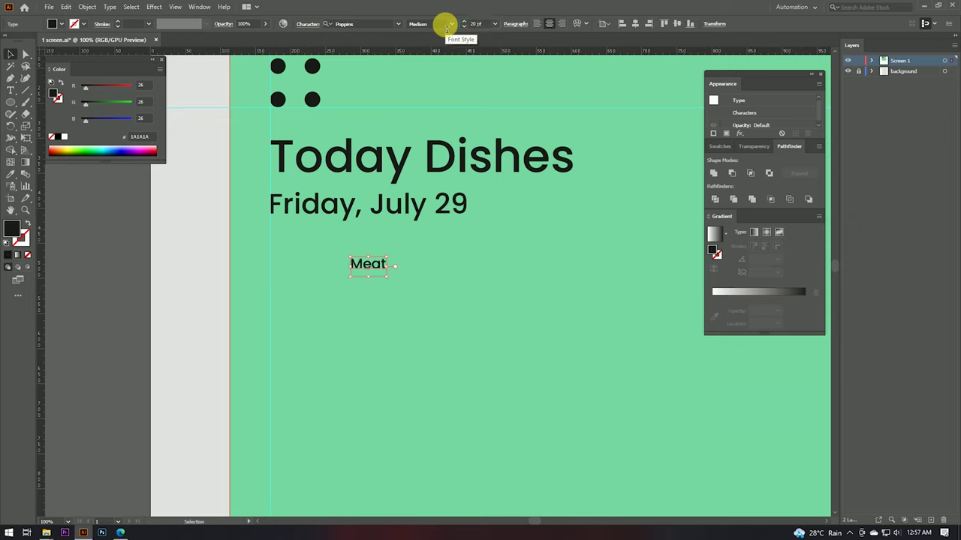
- Align Meat with the heading's left edge and try a 42 pt size
left_click_drag(374, 268, 303, 268)
type("42")
key("Return")
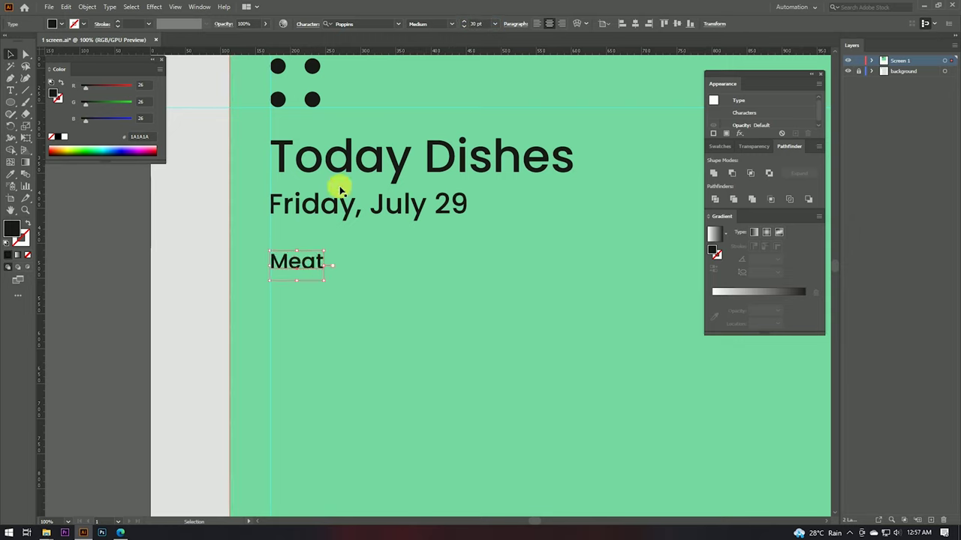
type("25")
left_click(454, 27)
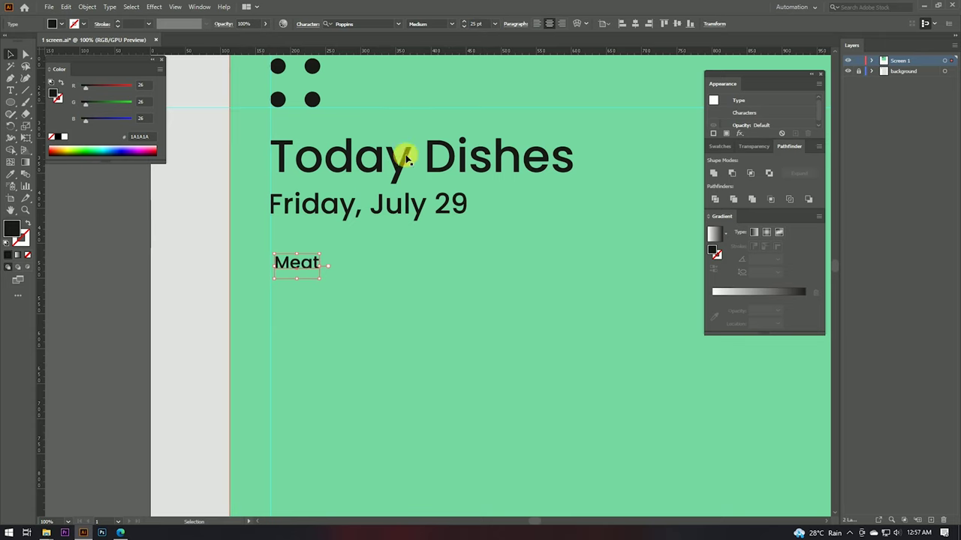
left_click(146, 279)
- Fine-tune Meat's font size and nudge it right to line up with the heading
scroll(278, 262, "up", 5)
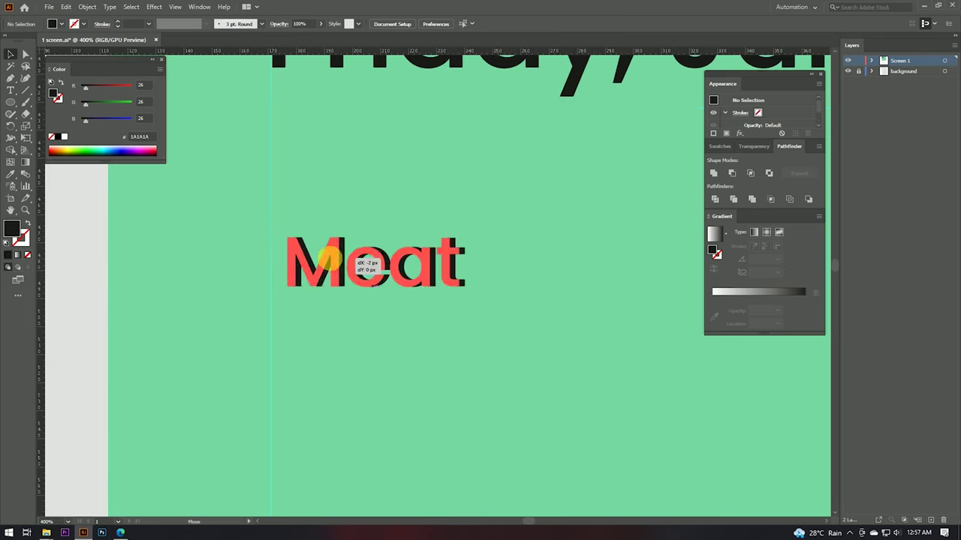
left_click(322, 259)
left_click(182, 278)
scroll(229, 264, "down", 4)
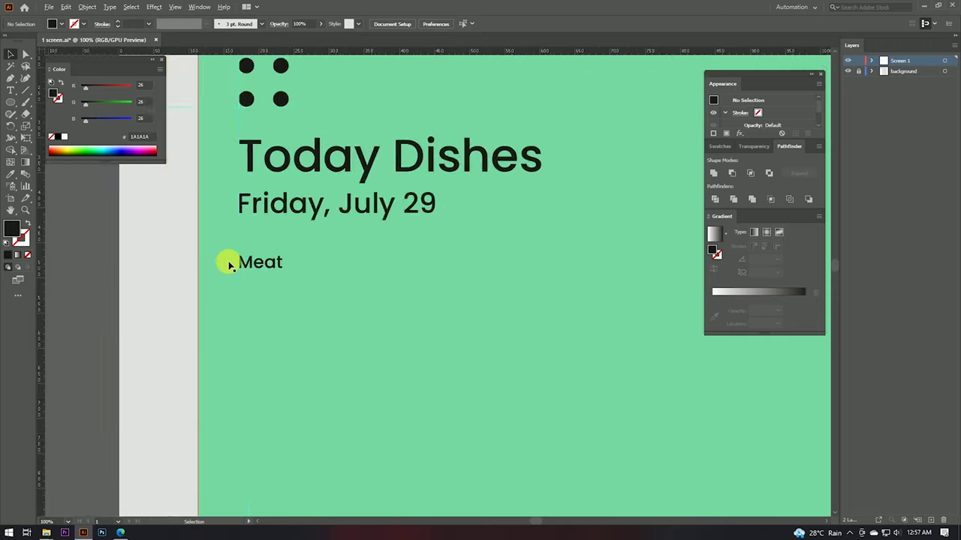
scroll(230, 261, "down", 2)
scroll(237, 265, "up", 2)
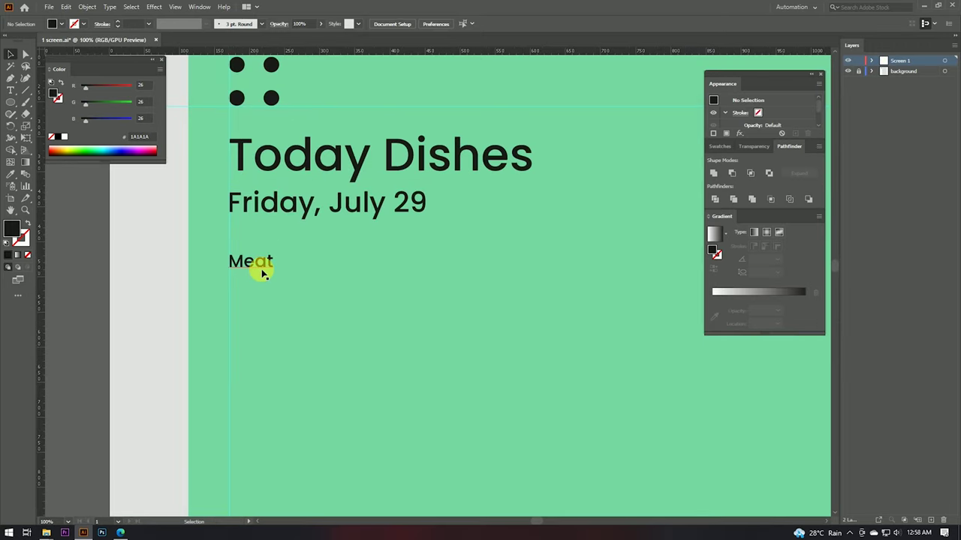
left_click(255, 263)
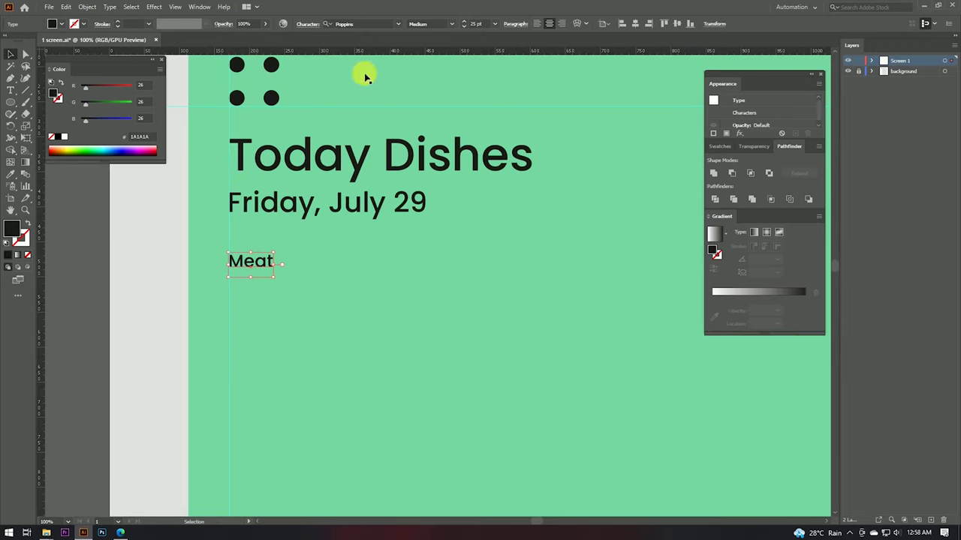
left_click(463, 22)
left_click_drag(290, 240, 297, 240)
left_click(105, 283)
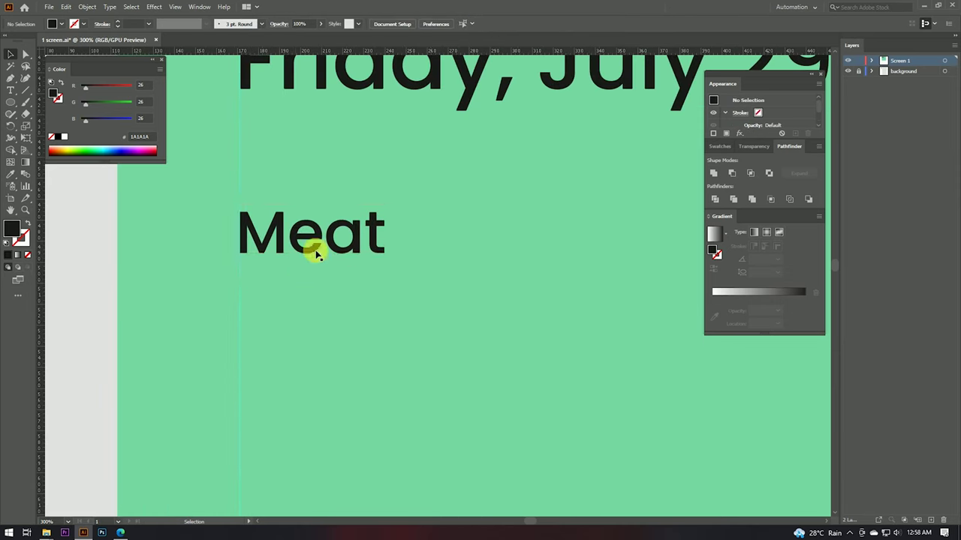
scroll(316, 255, "up", 1)
key("m")
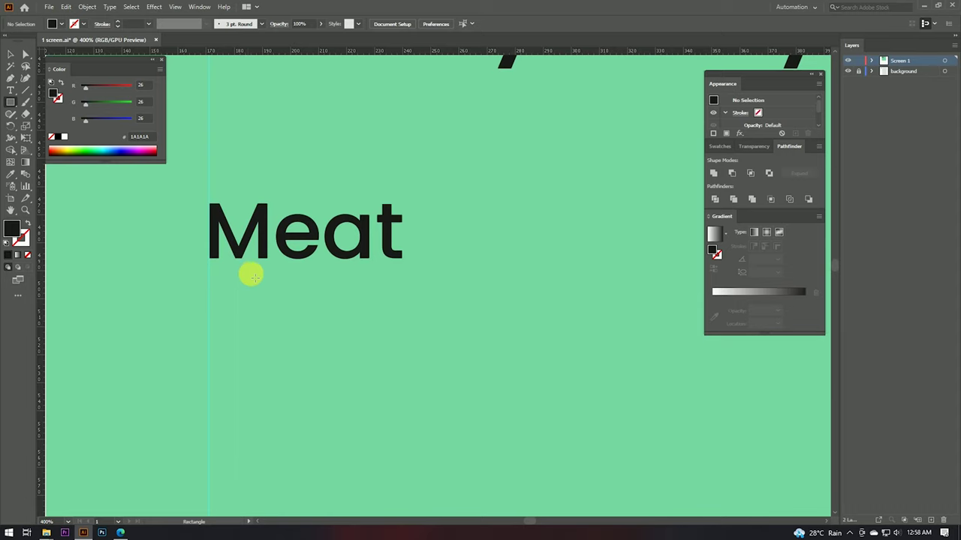
- Draw a thin black rectangle bar directly under the Meat label
left_click_drag(209, 274, 400, 285)
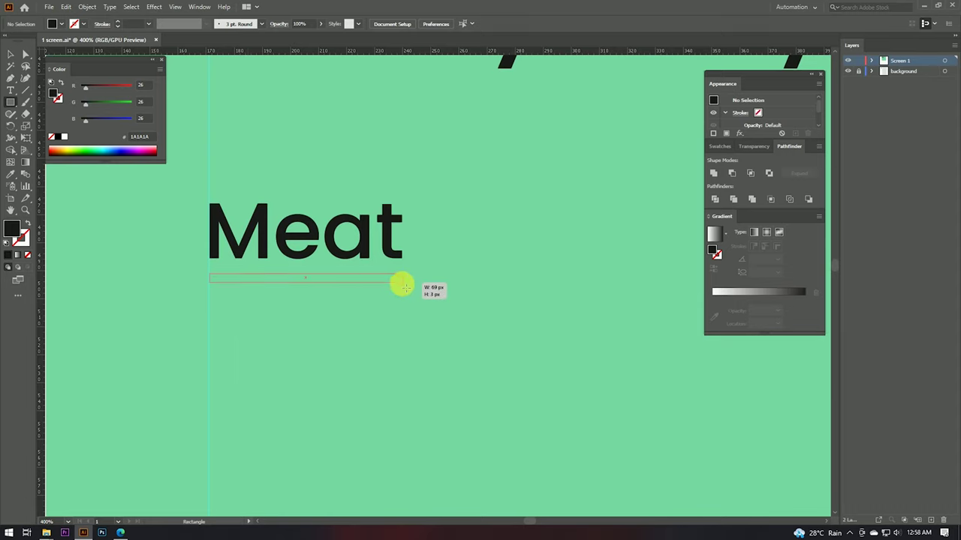
key("v")
scroll(350, 236, "down", 2)
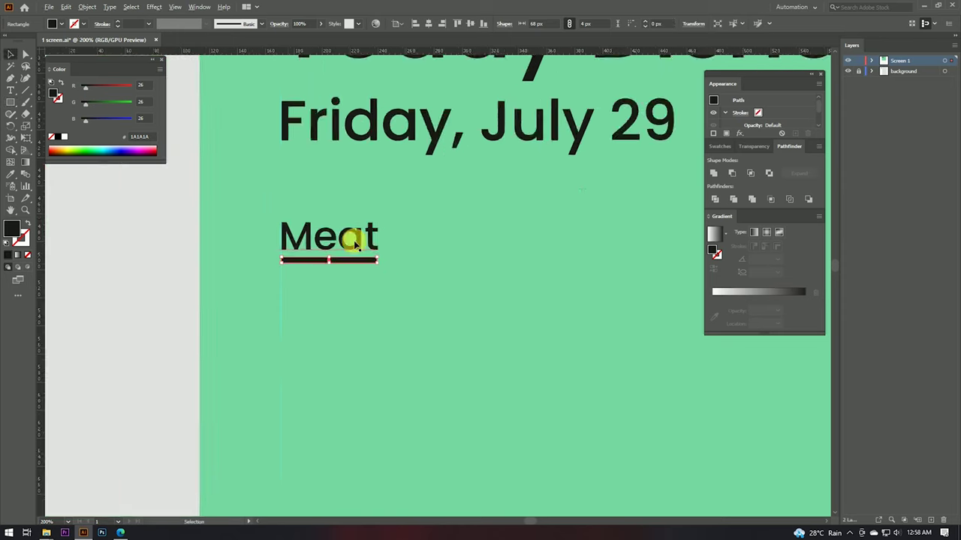
scroll(122, 243, "down", 2)
scroll(162, 252, "down", 2)
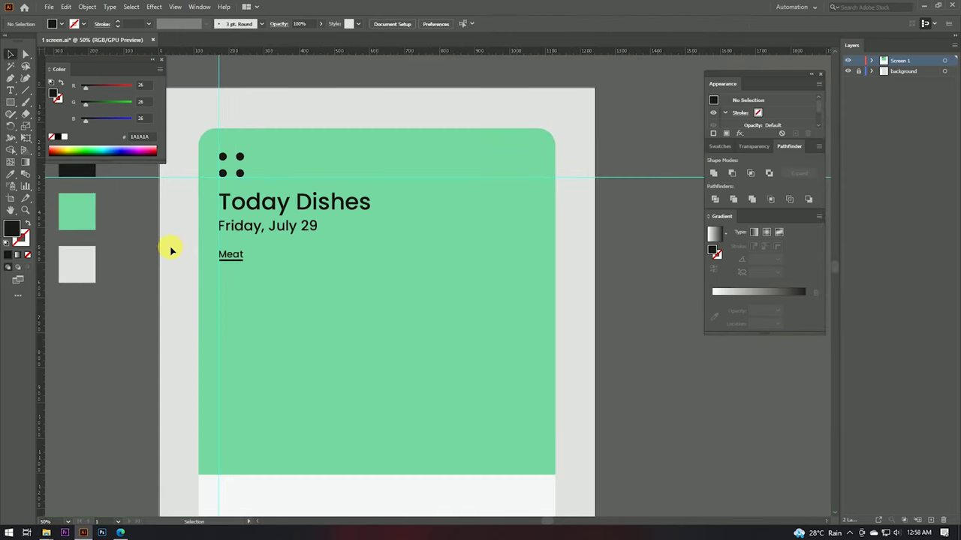
scroll(166, 250, "up", 2)
scroll(193, 261, "down", 1)
- Add Meat copies to the right and centre the row across the green card
left_click_drag(247, 262, 360, 266)
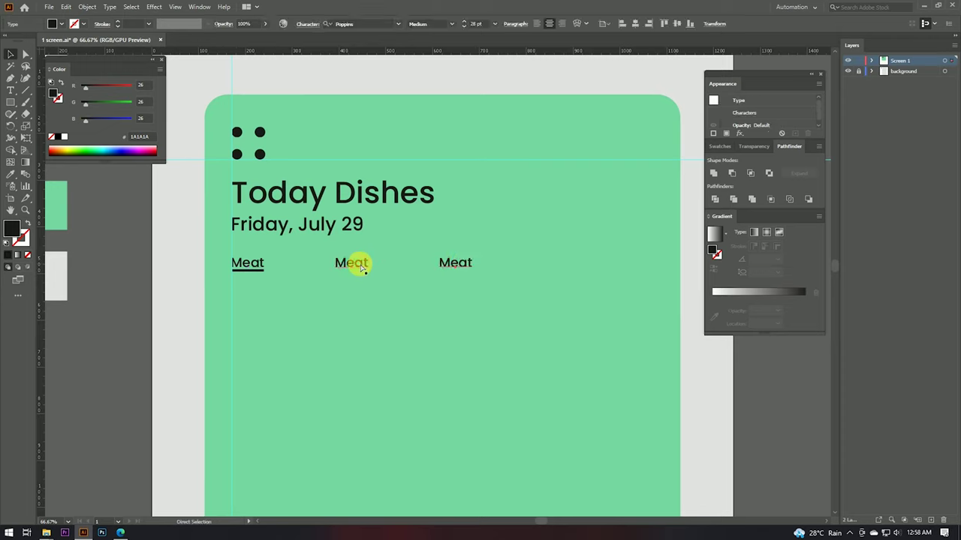
left_click(360, 268)
left_click(253, 263, "shift")
left_click(450, 263, "shift")
left_click(278, 293)
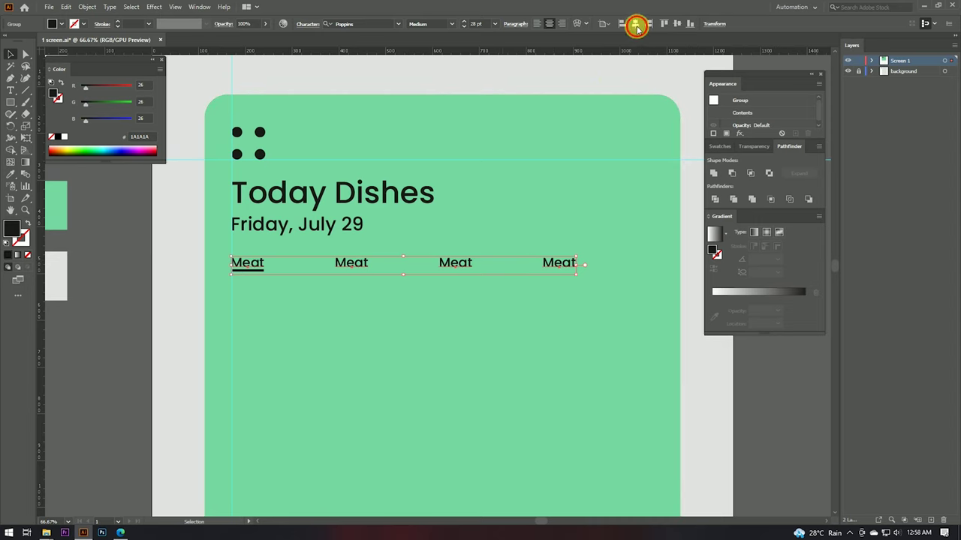
left_click(634, 24)
left_click_drag(615, 264, 656, 269)
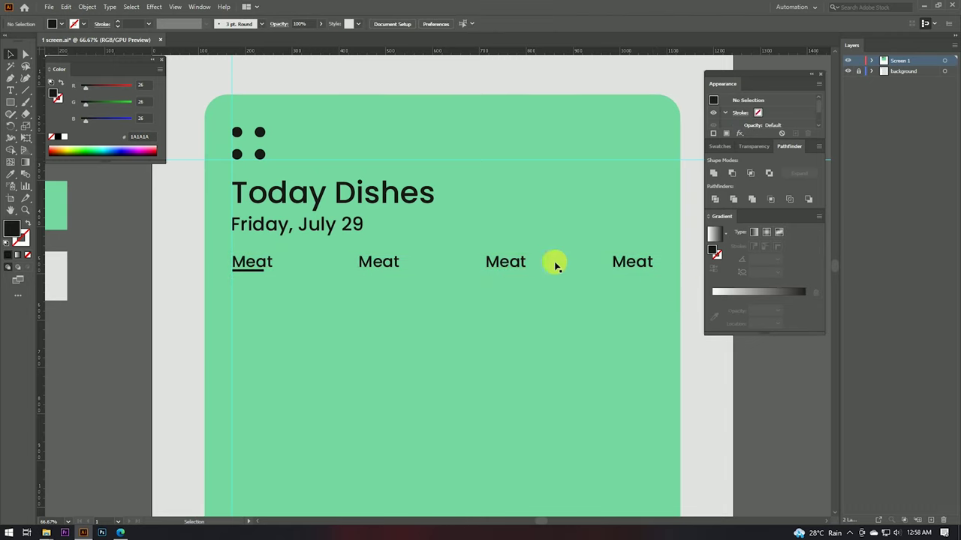
- Ungroup the Meat labels, set them to 25 pt, and nudge the row into place
right_click(527, 265)
left_click(570, 345)
left_click(477, 24)
type("25")
key("Return")
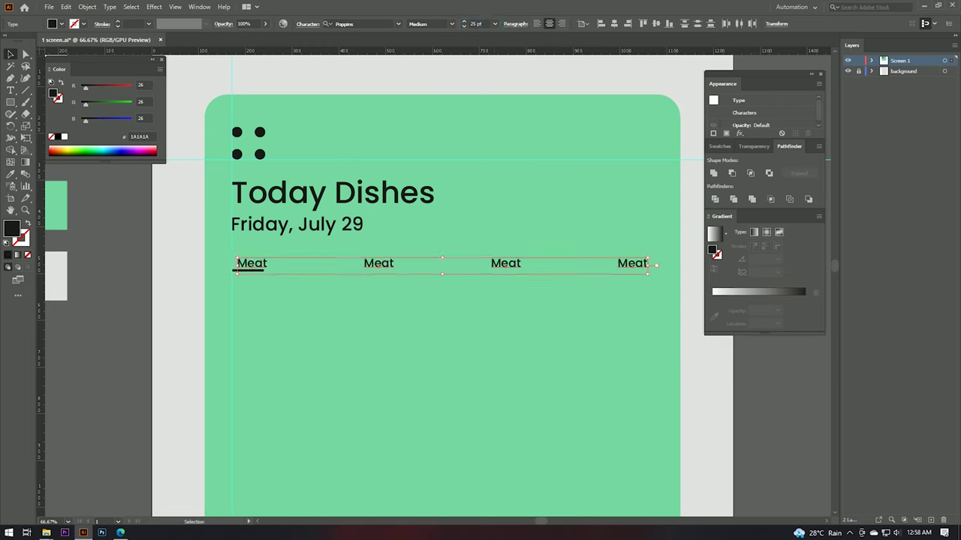
left_click_drag(647, 263, 650, 265)
left_click(677, 294)
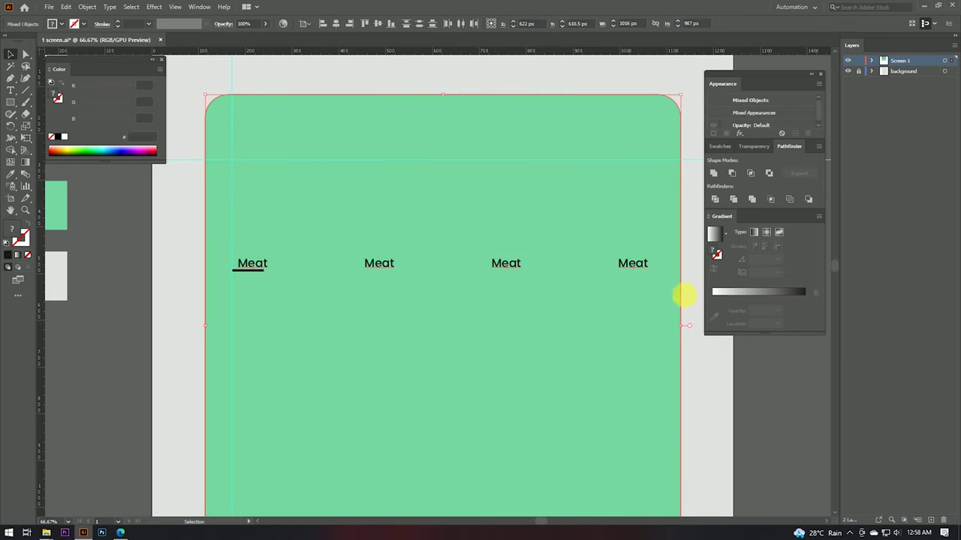
- Move the first Meat label left to line up with its underline bar
left_click(635, 263)
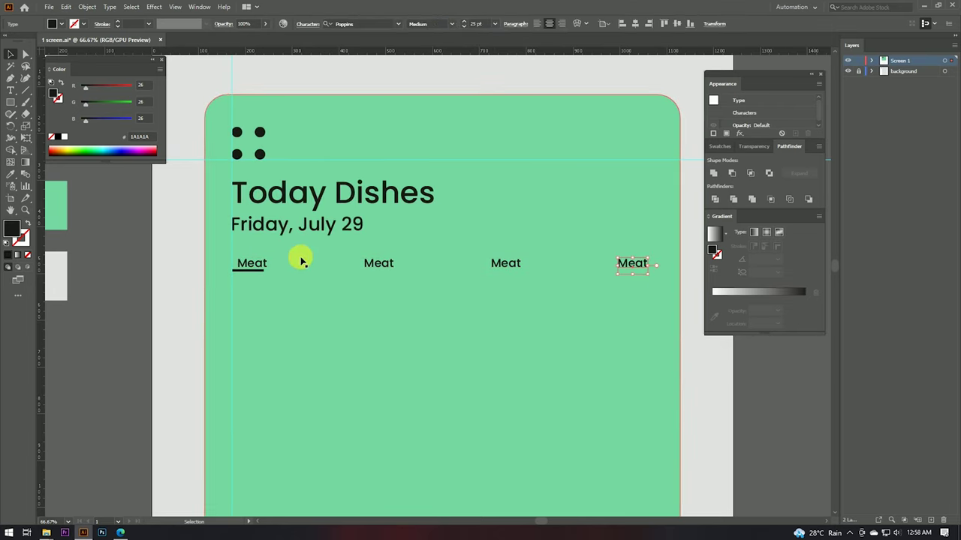
scroll(272, 260, "up", 4)
left_click_drag(209, 278, 185, 273)
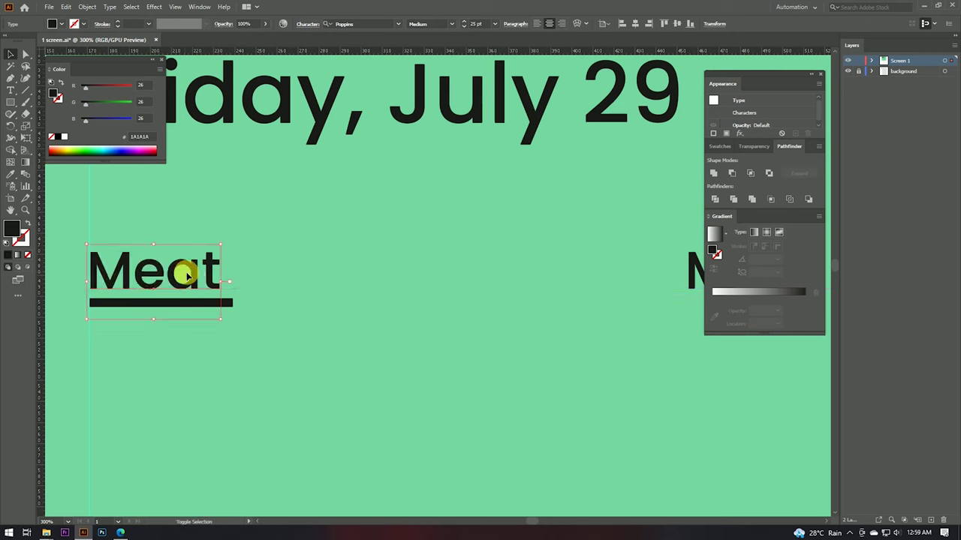
scroll(183, 273, "down", 5)
scroll(184, 273, "down", 2)
left_click(140, 281)
scroll(263, 300, "left", 3)
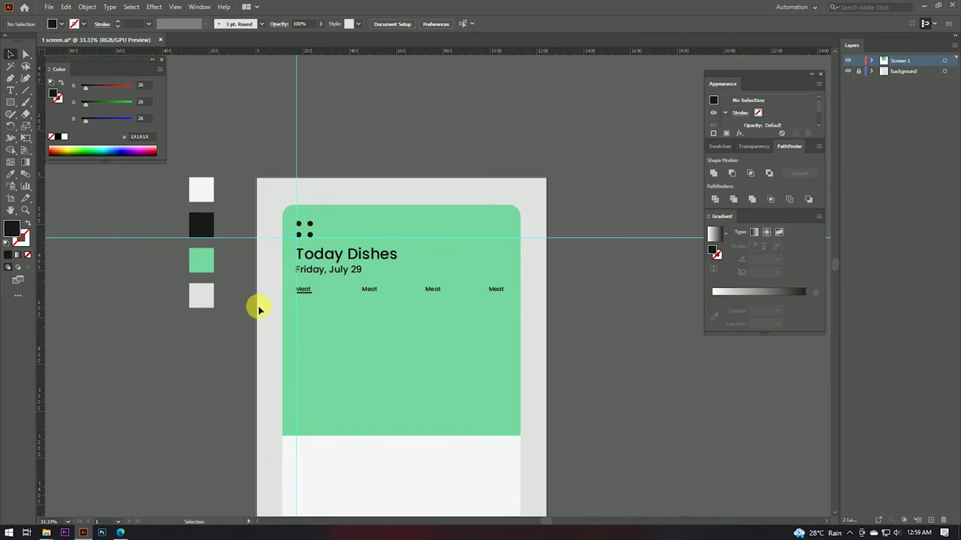
scroll(353, 292, "up", 2)
scroll(352, 292, "up", 2)
left_click(418, 287)
- Retype the second Meat label as Desserts
double_click(421, 289)
type("De")
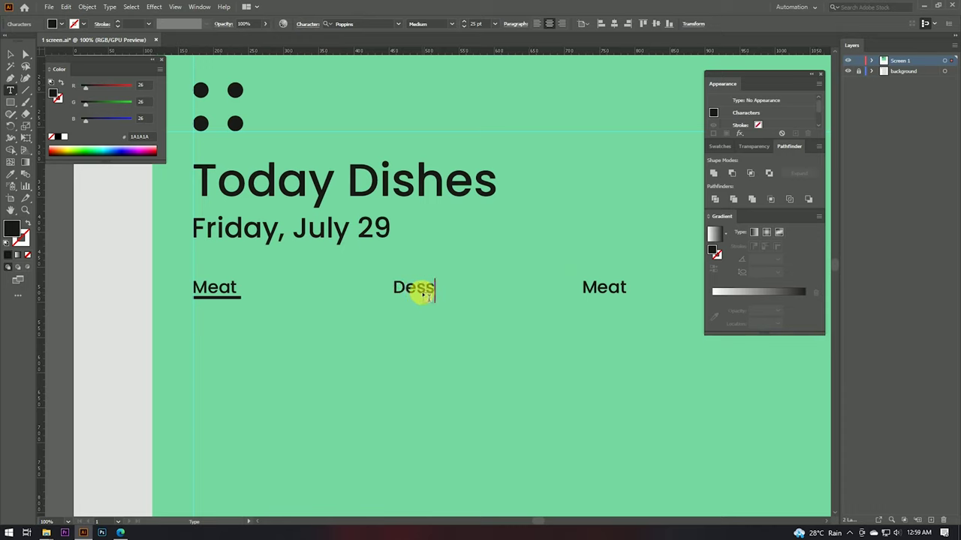
type("s")
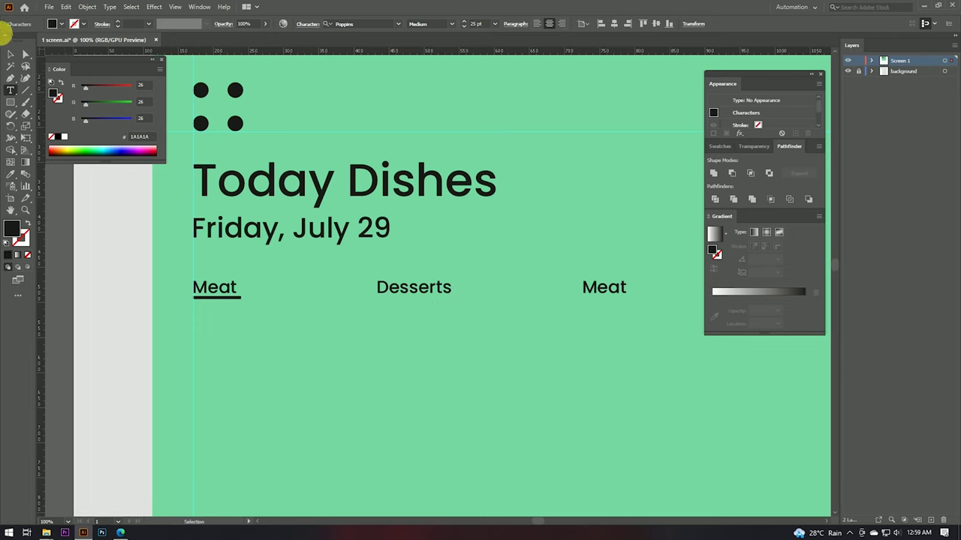
left_click(11, 54)
scroll(459, 262, "right", 3)
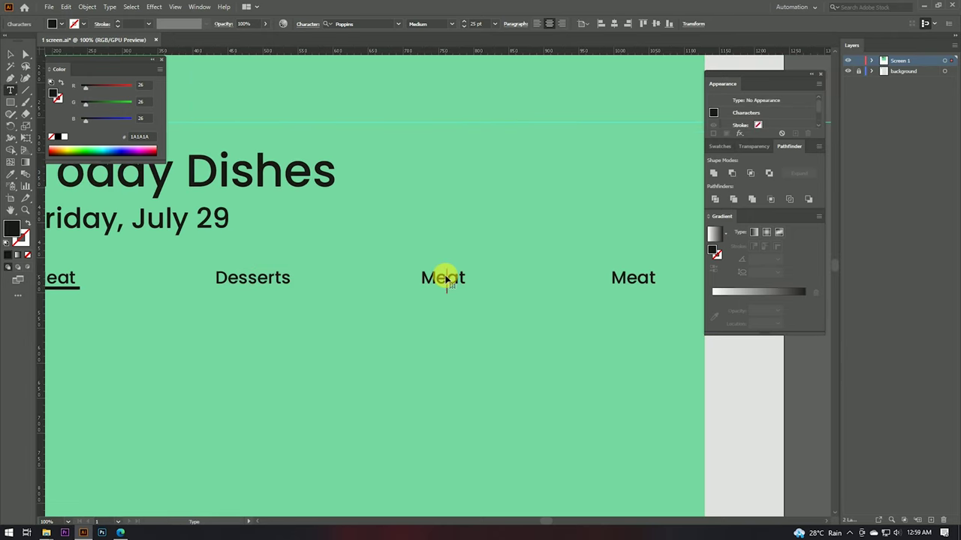
- Rename the third and fourth labels to Soups and Salads, then view the whole artboard
double_click(445, 279)
type("Soups")
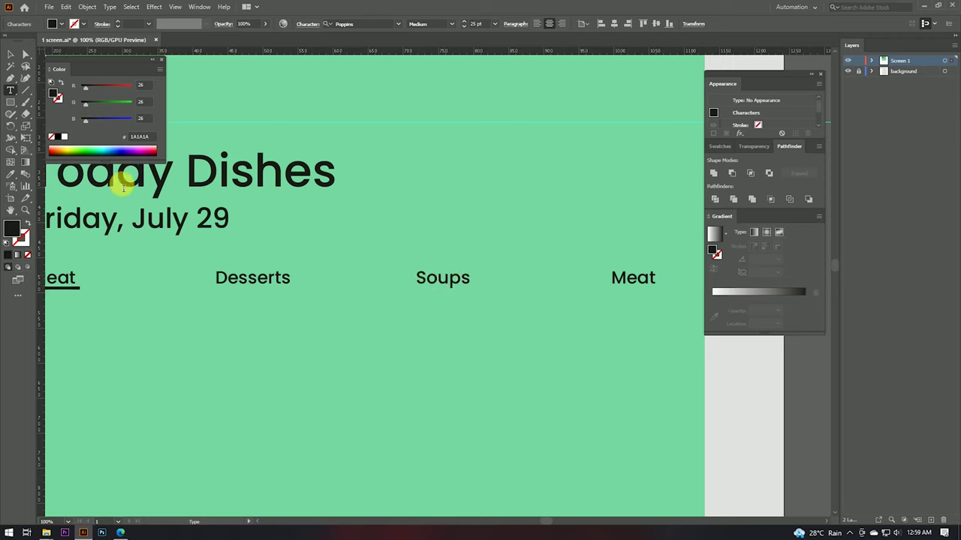
left_click(10, 54)
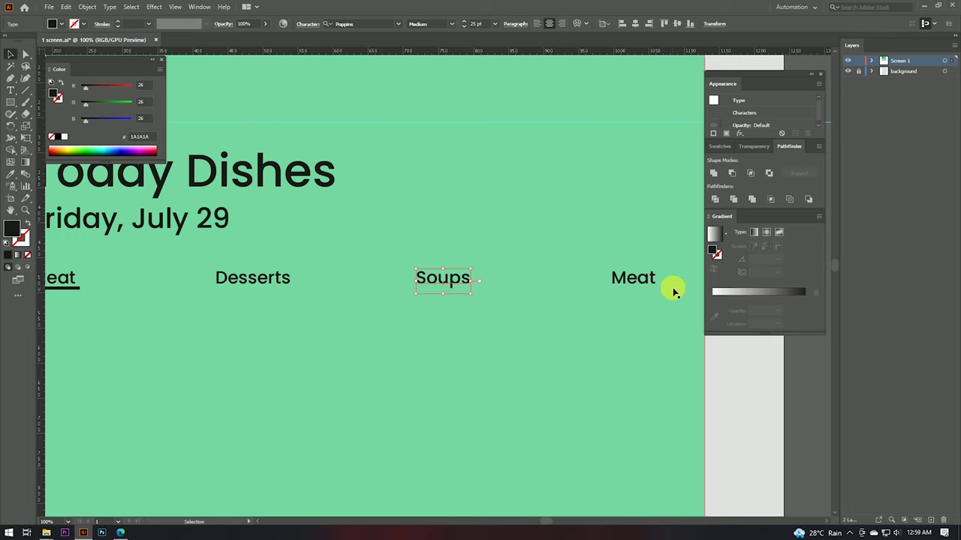
double_click(632, 278)
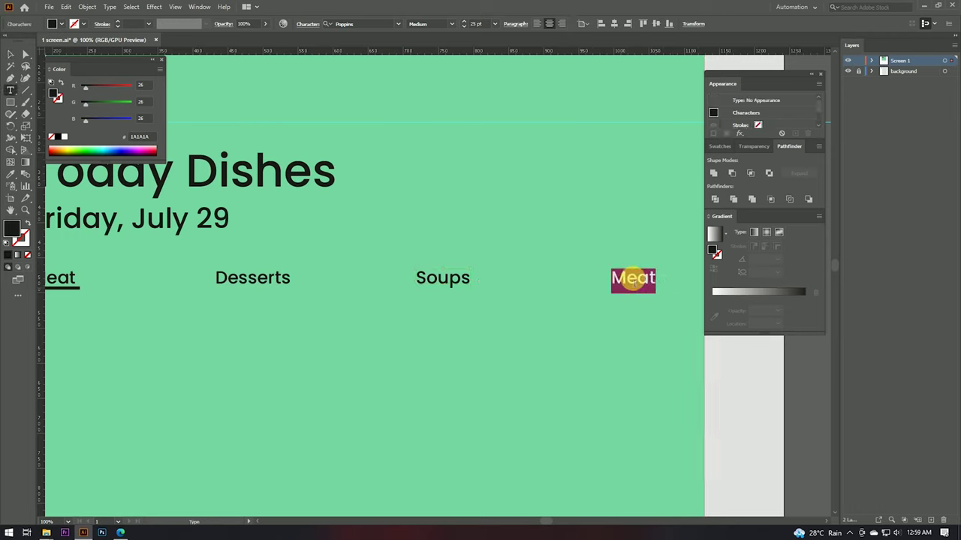
type("So")
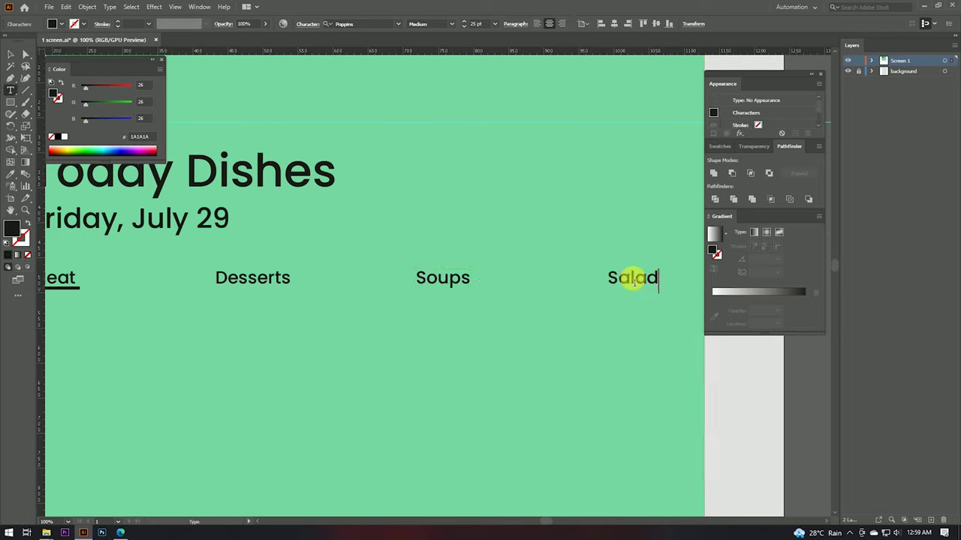
left_click(10, 54)
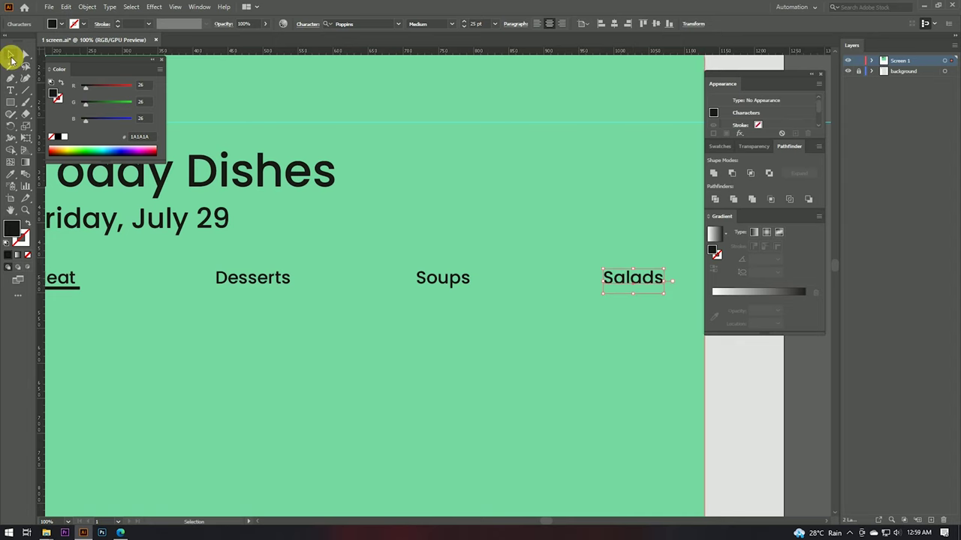
key("ctrl+minus")
key("ctrl+minus")
left_click(665, 308)
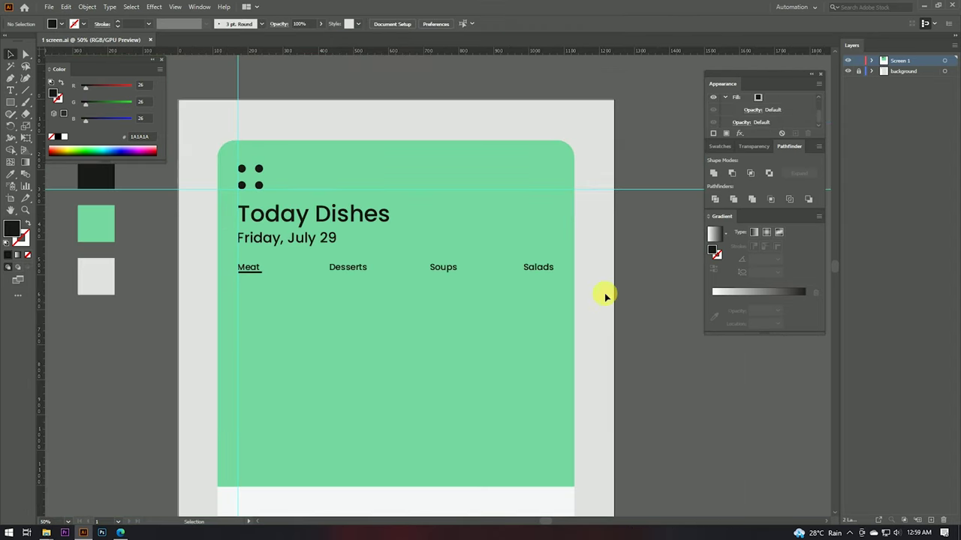
scroll(605, 298, "down", 1)
left_click_drag(644, 367, 625, 333)
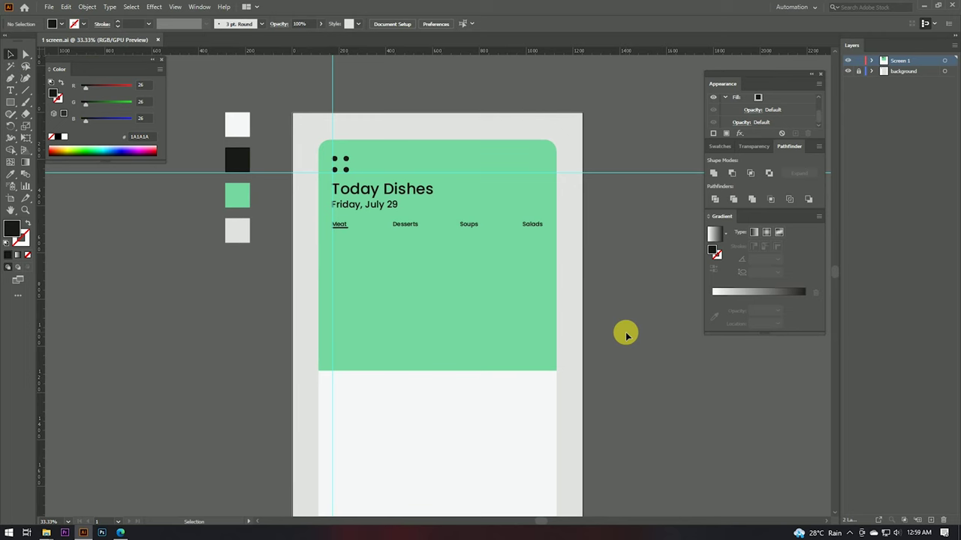
- Set the Meat label to Poppins SemiBold at 27 pt
scroll(350, 223, "up", 5)
left_click(318, 217)
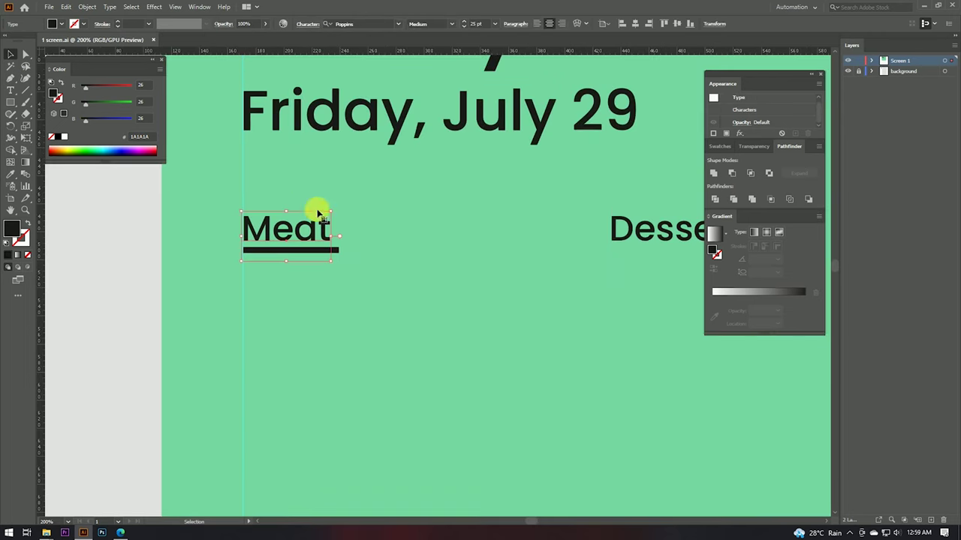
left_click(432, 25)
left_click(440, 142)
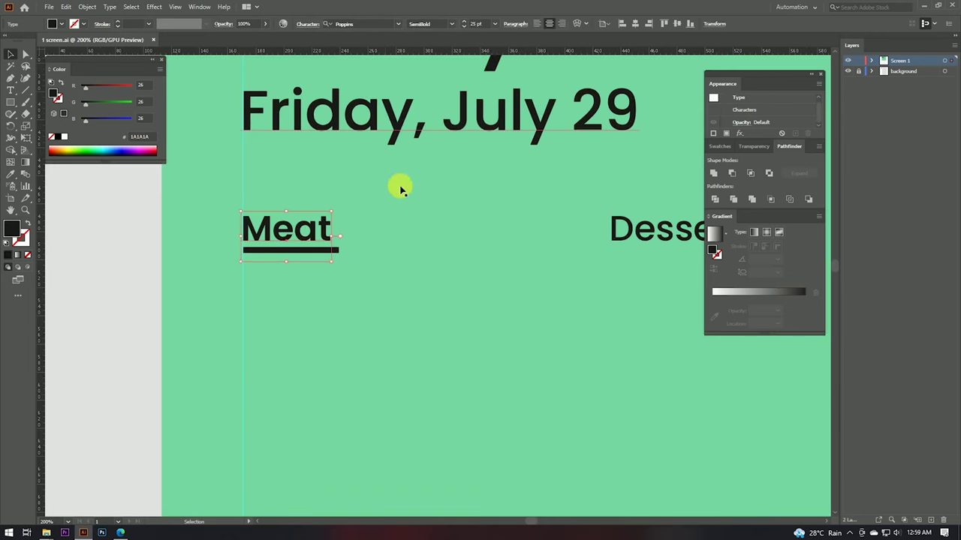
left_click(114, 252)
scroll(317, 244, "down", 4)
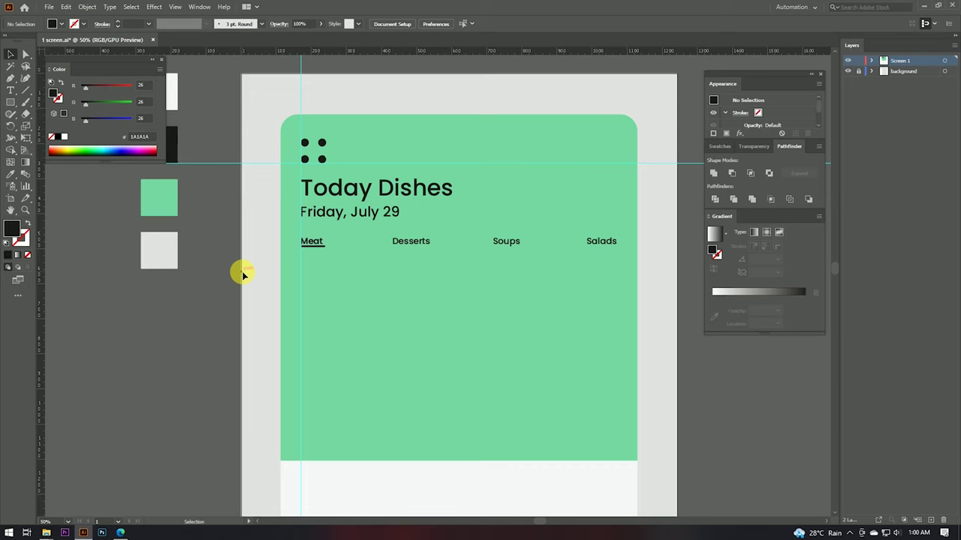
left_click(310, 241)
left_click(460, 25)
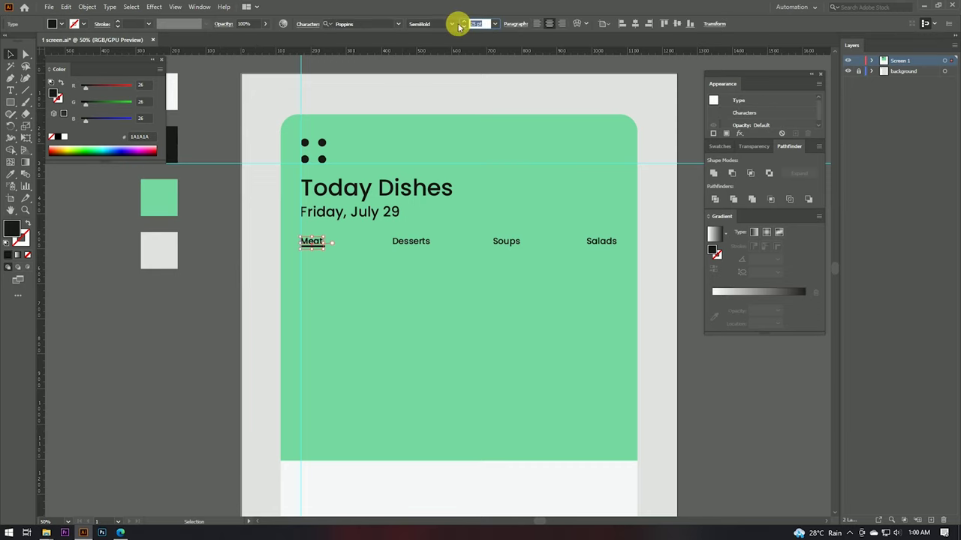
- Shift Meat right so it sits centred over its underline bar
left_click(199, 336)
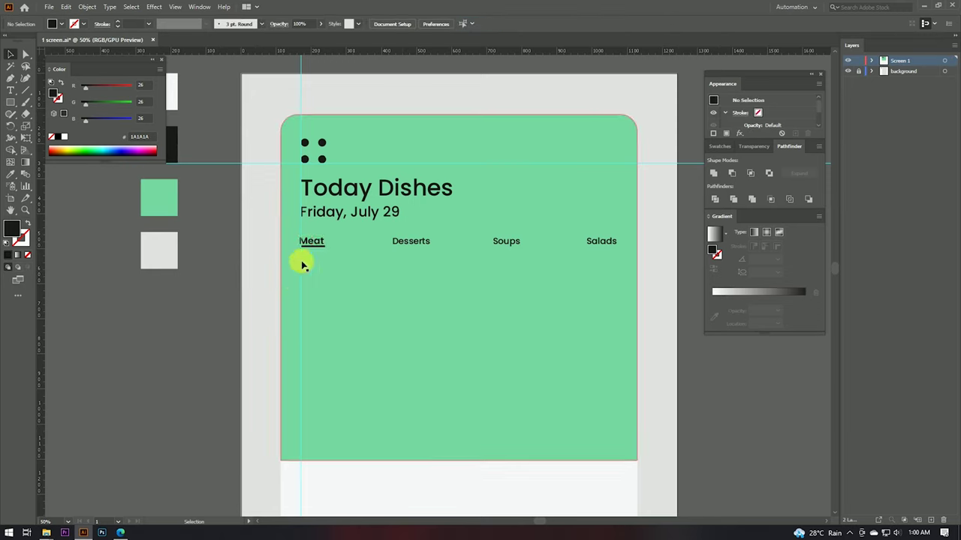
scroll(302, 264, "up", 7)
left_click_drag(312, 273, 325, 275)
scroll(439, 274, "down", 2)
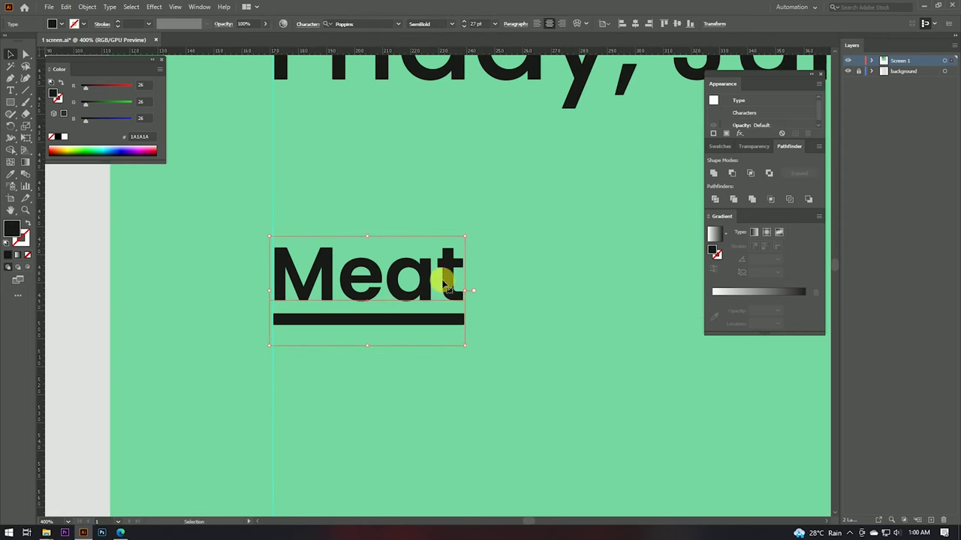
left_click(100, 274)
scroll(352, 324, "up", 2)
left_click(379, 328)
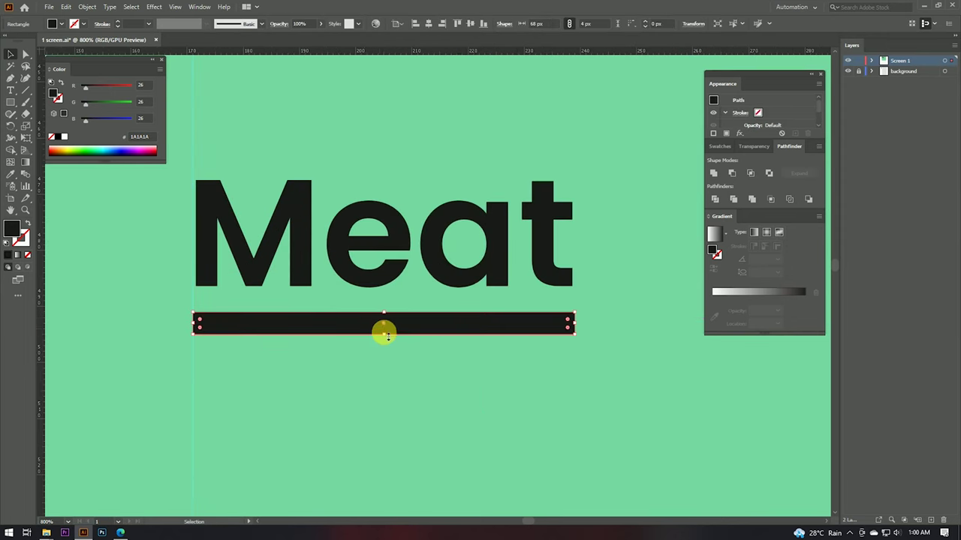
scroll(382, 331, "down", 4)
scroll(325, 278, "down", 2)
scroll(325, 278, "down", 1)
left_click(225, 271)
scroll(225, 274, "down", 3)
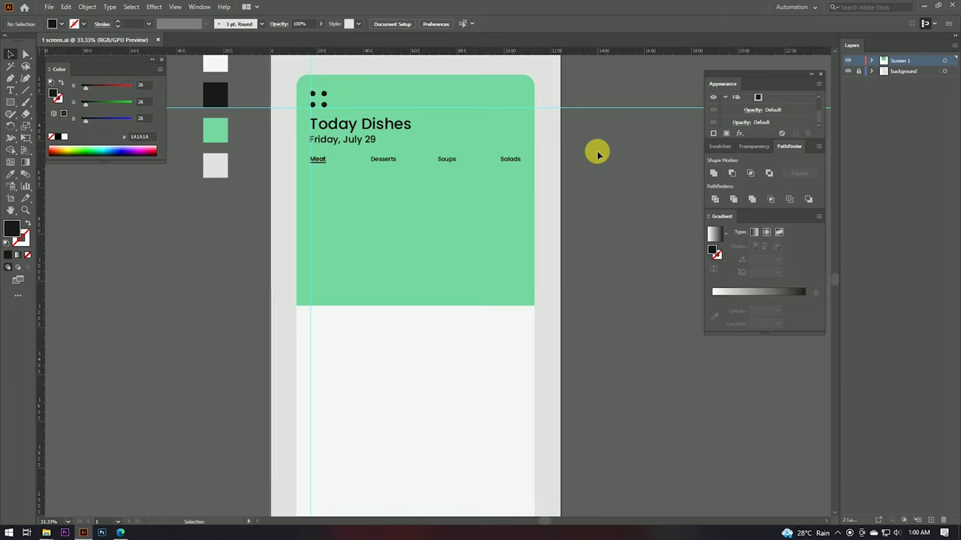
- Drag chicken.png from the Ui Design folder onto the artboard and scale it to 1016 × 1016 px across the header's bottom edge
left_click(84, 495)
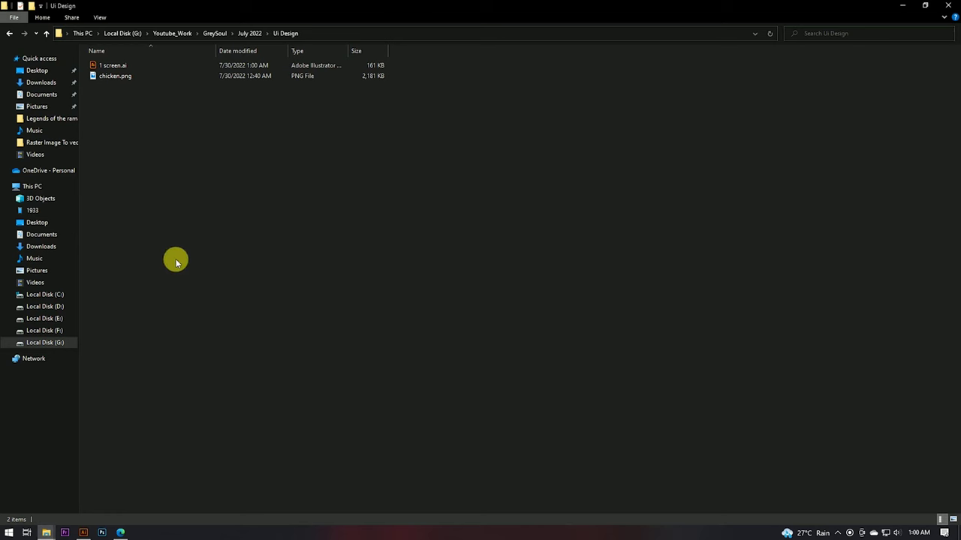
left_click(953, 519)
mouse_move(189, 90)
left_mouse_down()
mouse_move(395, 338)
mouse_move(442, 290)
mouse_move(457, 293)
left_mouse_up()
left_click_drag(543, 299, 538, 302)
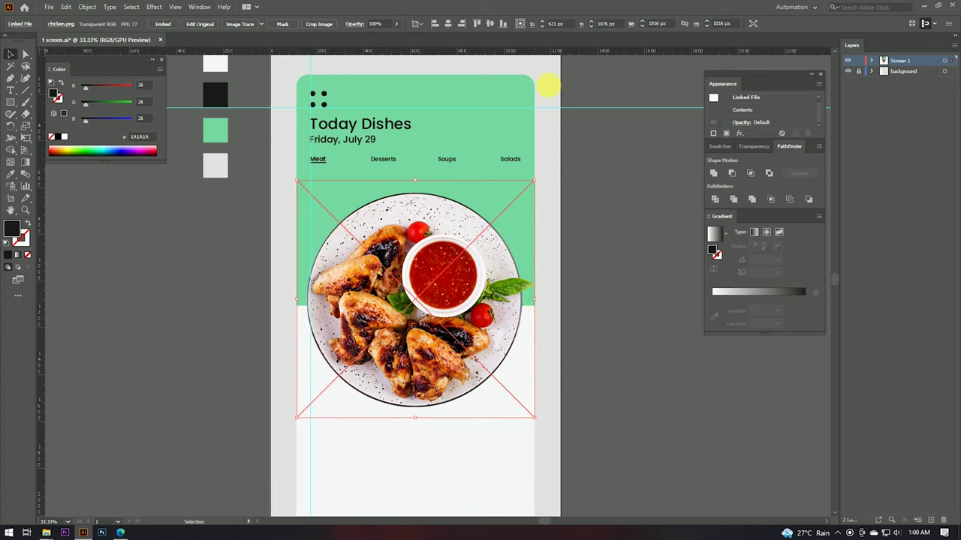
- Embed the chicken photo and align it on the artboard
left_click(164, 24)
left_click(640, 283)
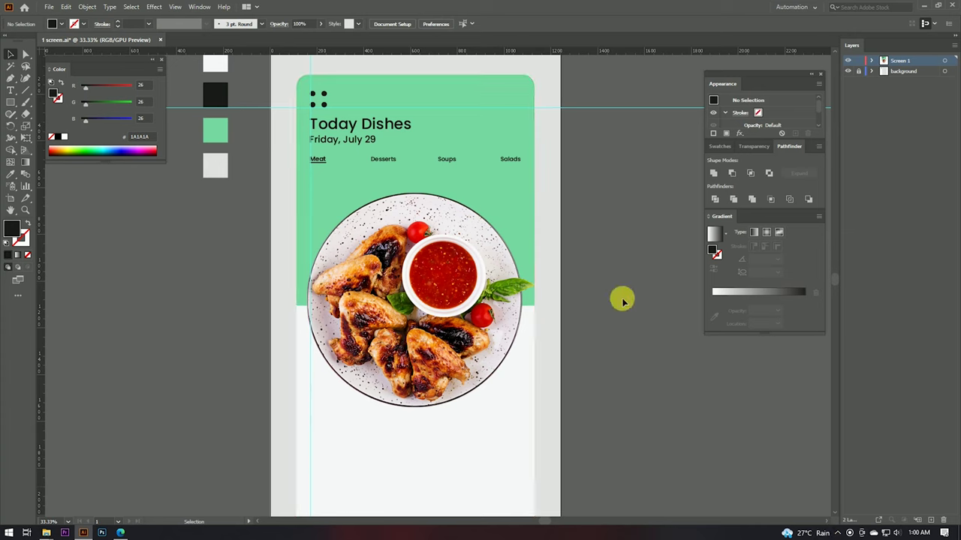
scroll(612, 278, "down", 3)
scroll(575, 182, "up", 2)
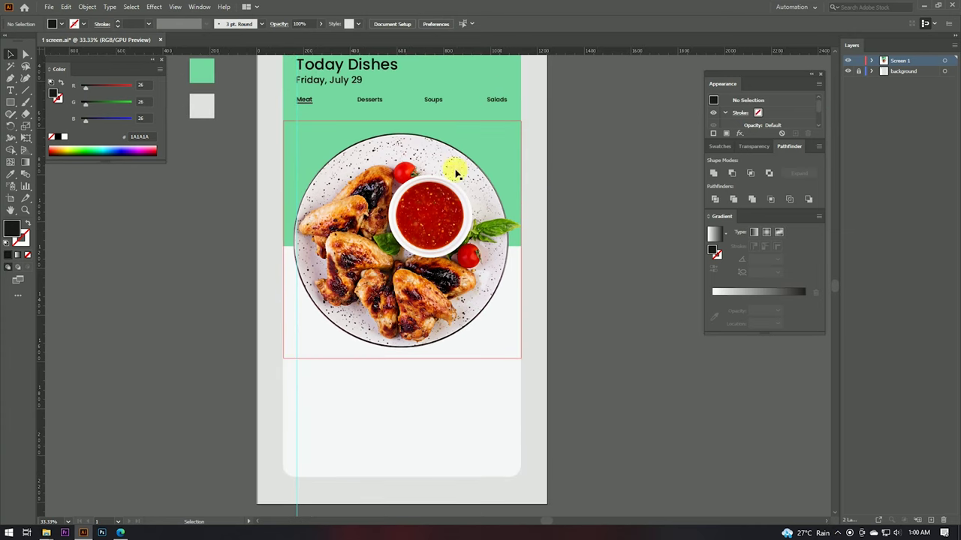
left_click(473, 193)
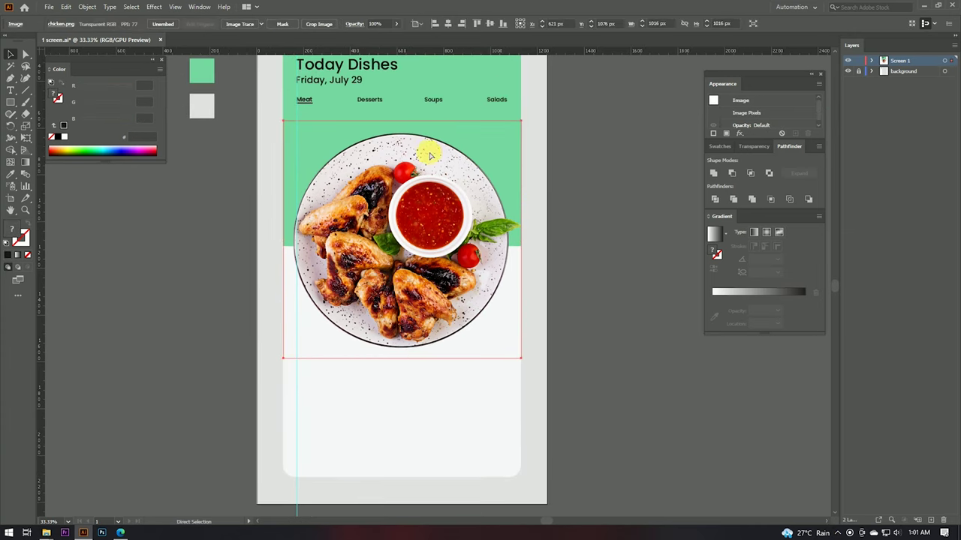
left_click(478, 23)
left_click(575, 133)
left_click(438, 132)
- Scale the Today Dishes title and Friday, July 29 date block up slightly
left_click(516, 124)
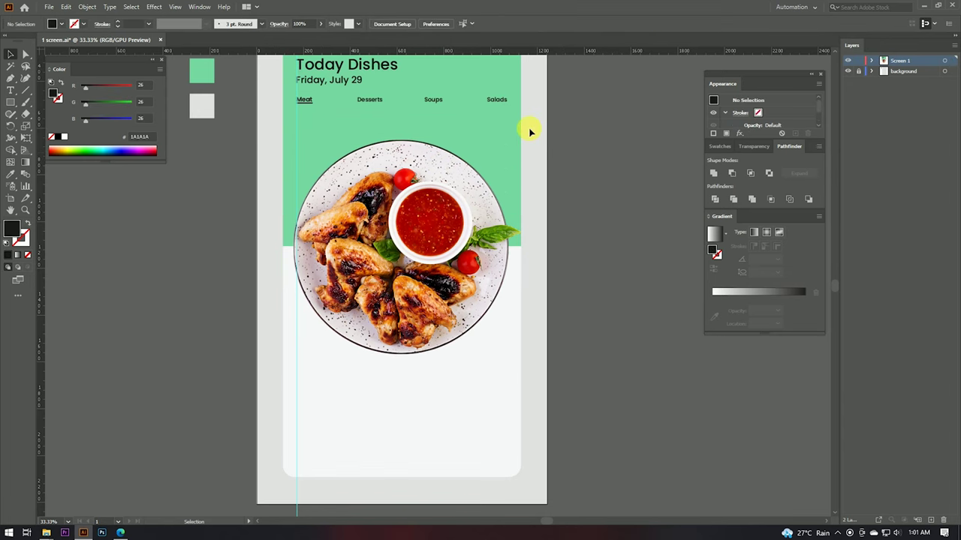
scroll(348, 178, "up", 2)
scroll(350, 180, "up", 2)
scroll(350, 180, "down", 2)
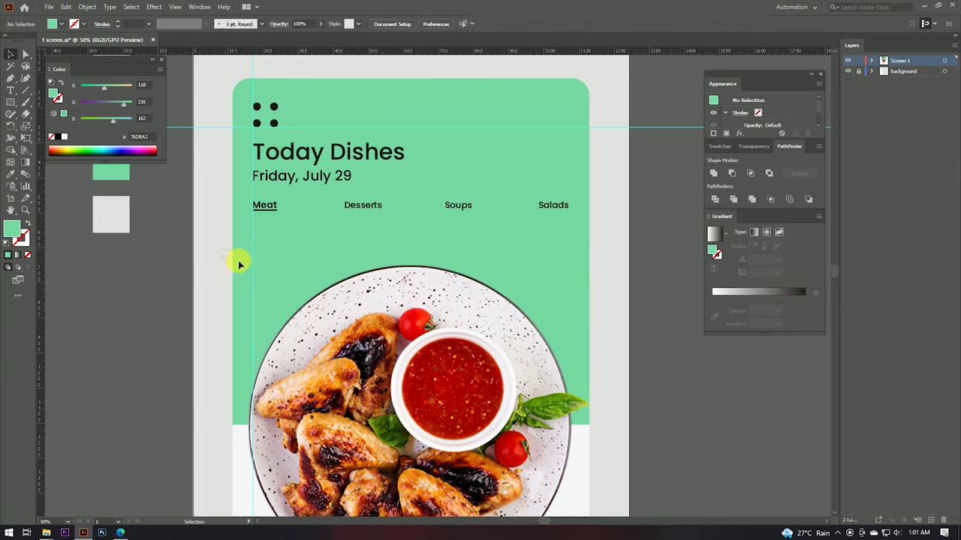
left_click(254, 265)
scroll(304, 193, "up", 1)
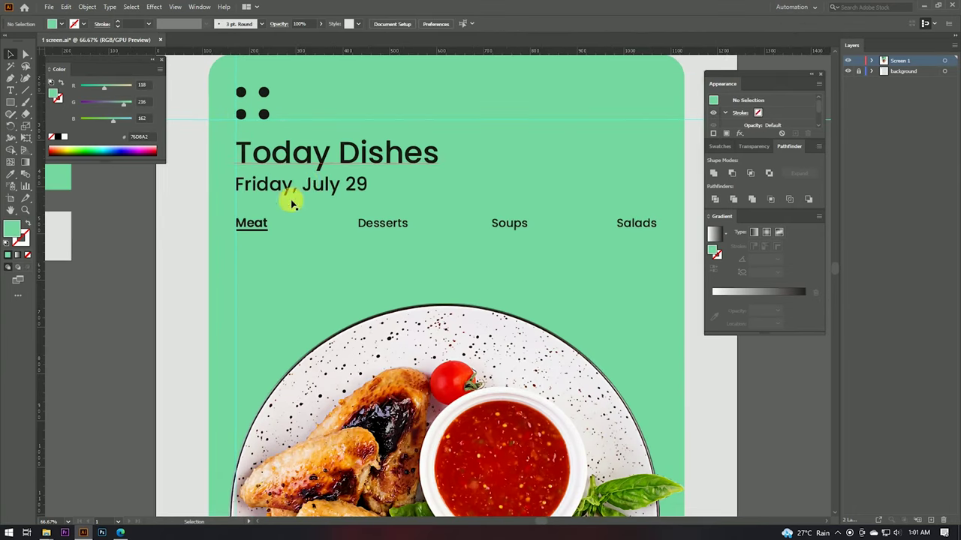
left_click(343, 150)
left_click_drag(449, 170, 456, 172)
left_click(430, 197)
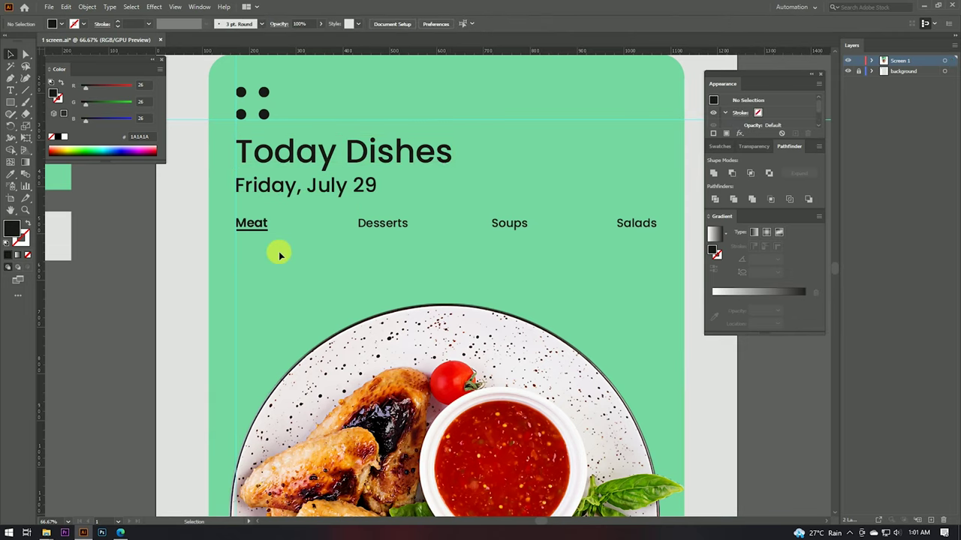
scroll(278, 255, "up", 1)
left_click(259, 213)
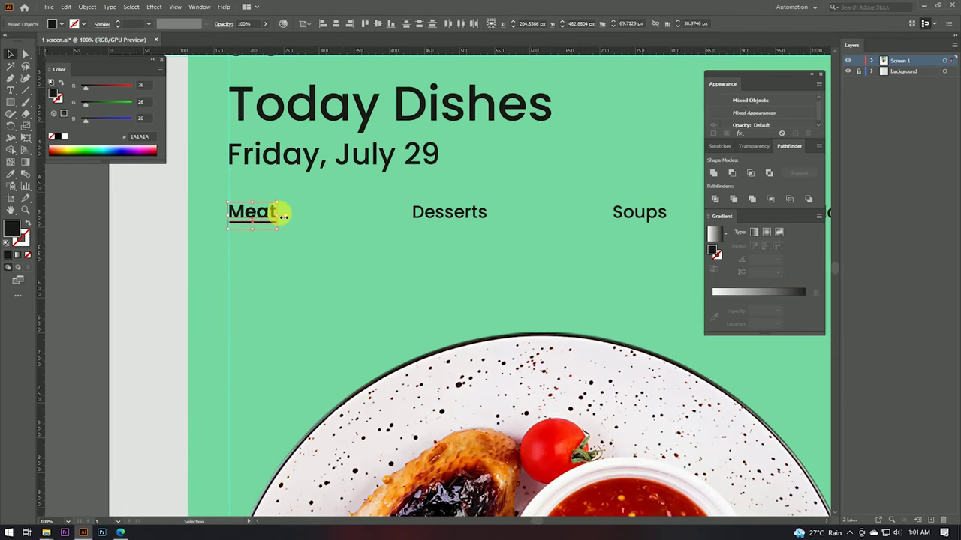
- Set the Desserts, Soups and Salads labels to 30 pt
left_click(400, 214)
scroll(375, 225, "right", 5)
left_click(479, 24)
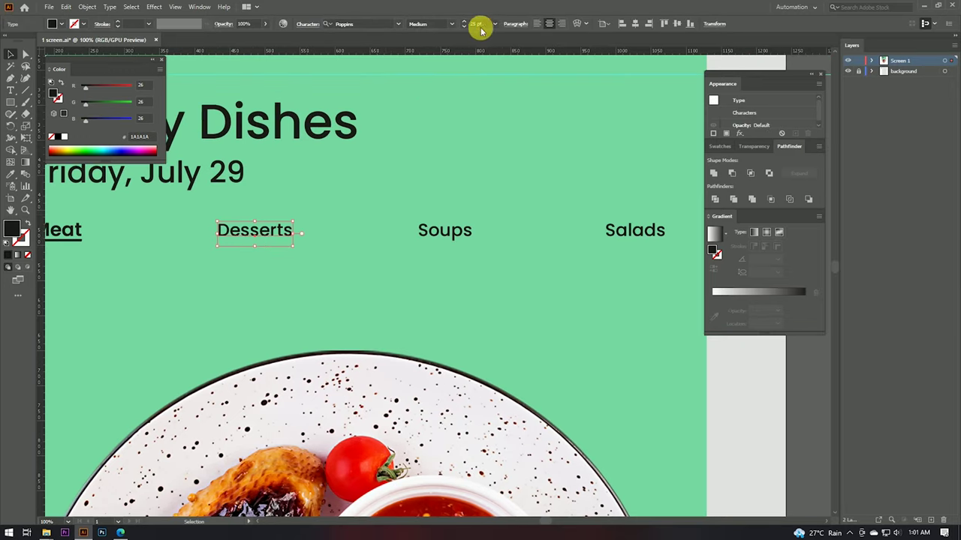
type("30")
key("Return")
left_click(446, 230)
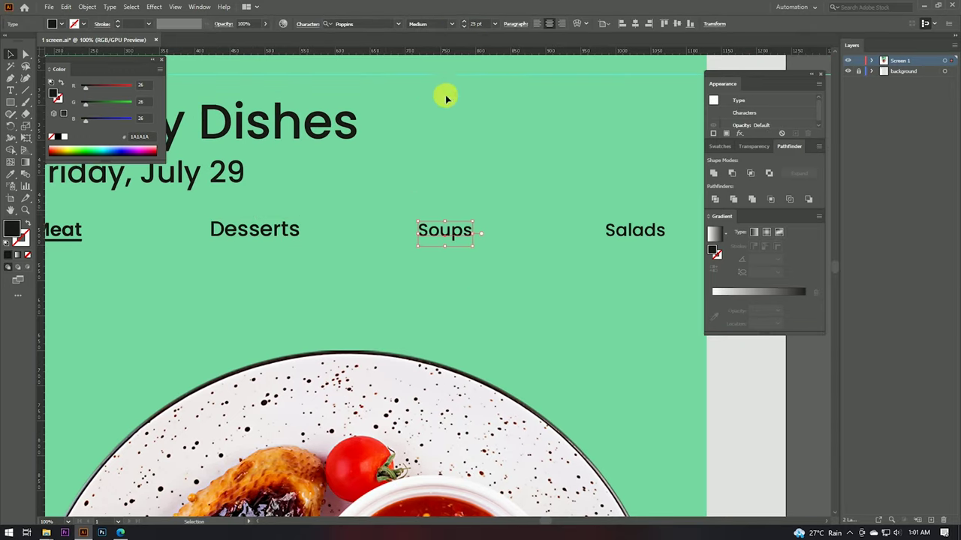
left_click(600, 222, "shift")
left_click(459, 24)
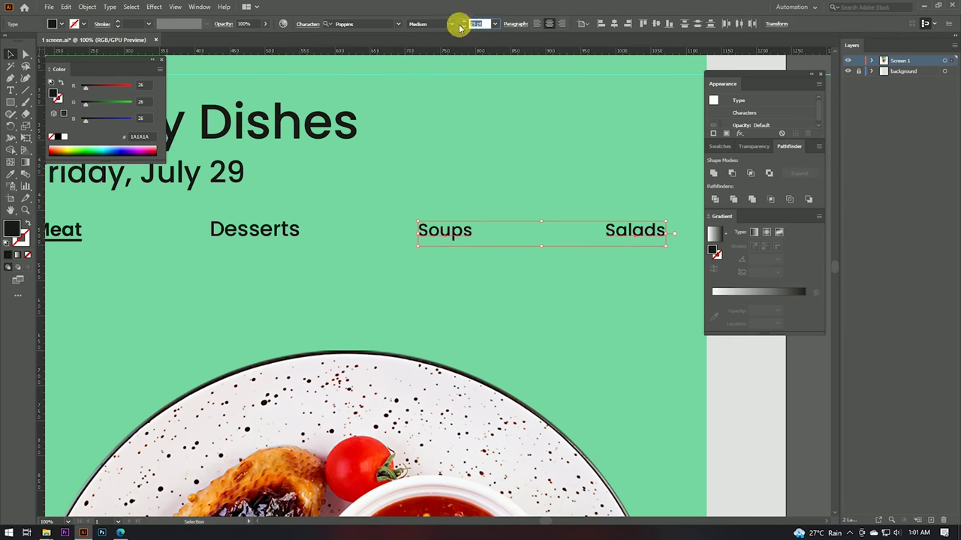
type("30")
key("Return")
- Enlarge the Meat label and line it up over its underline bar
scroll(443, 210, "left", 5)
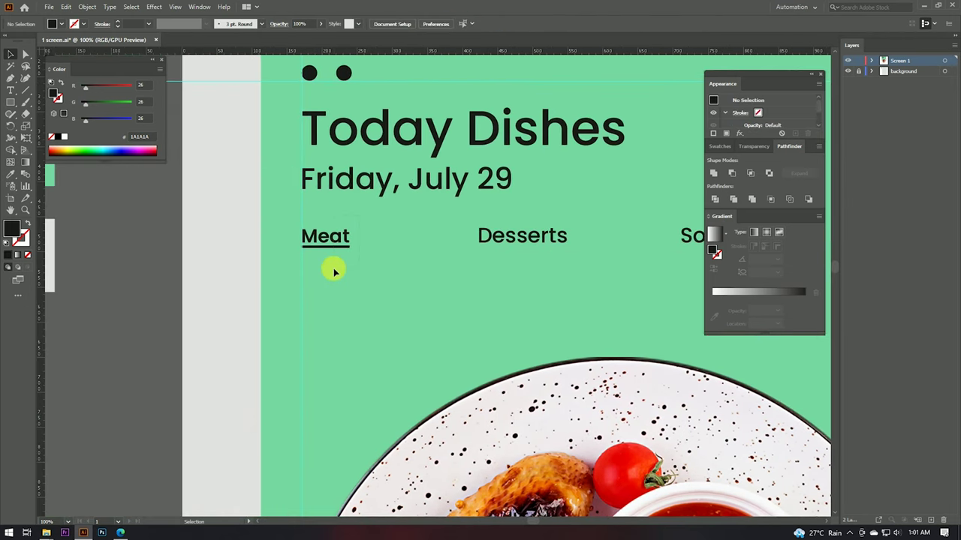
left_click(396, 191)
left_click(341, 236)
left_click(473, 24)
left_click(461, 22)
left_click(371, 268)
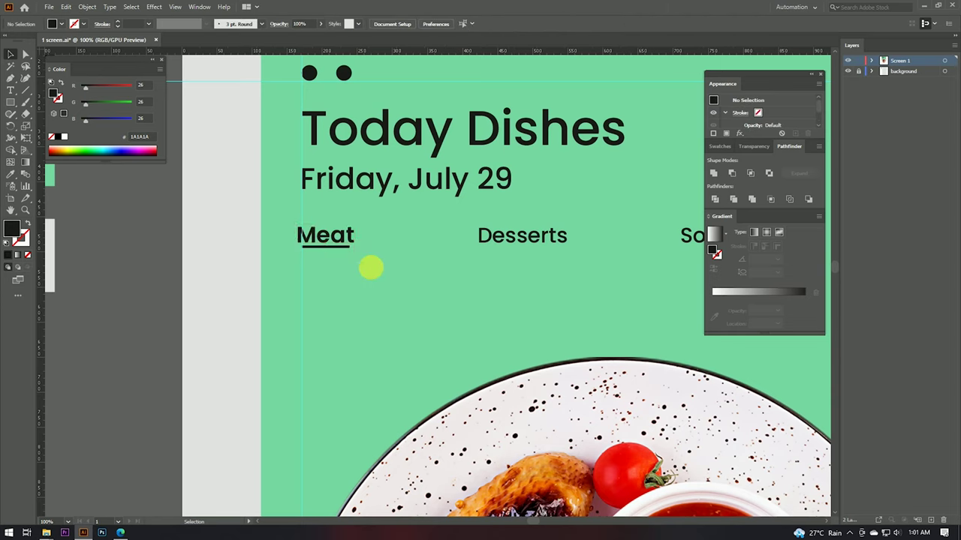
scroll(315, 248, "up", 4)
left_click_drag(310, 253, 325, 255)
- Stretch the underline bar to match Meat's width
left_click(317, 299)
scroll(317, 299, "up", 3)
left_click_drag(530, 297, 602, 299)
scroll(364, 235, "down", 3)
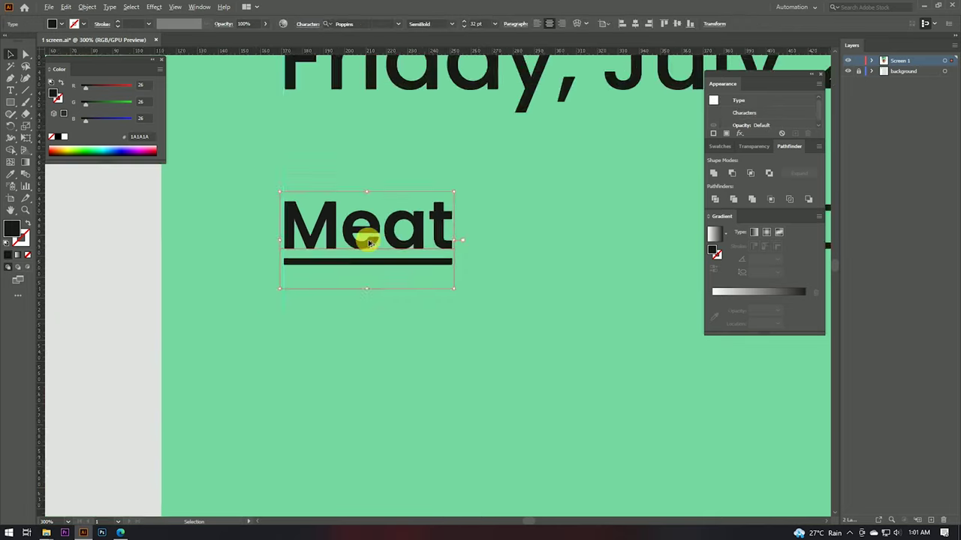
scroll(215, 262, "down", 2)
scroll(223, 270, "down", 2)
left_click(217, 277)
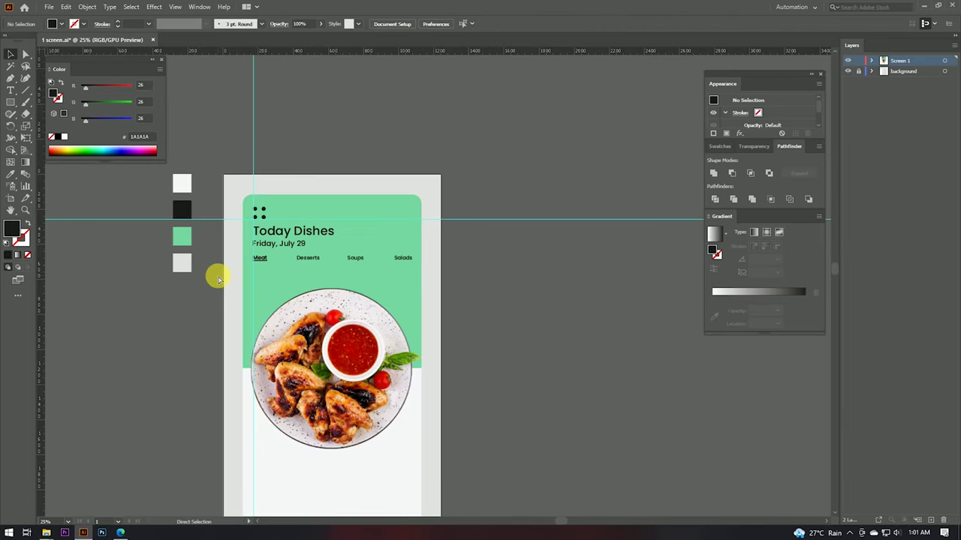
- Move the Meat–Salads menu row and the title-and-date block down slightly
scroll(290, 279, "up", 1)
scroll(313, 243, "up", 2)
left_click(584, 226)
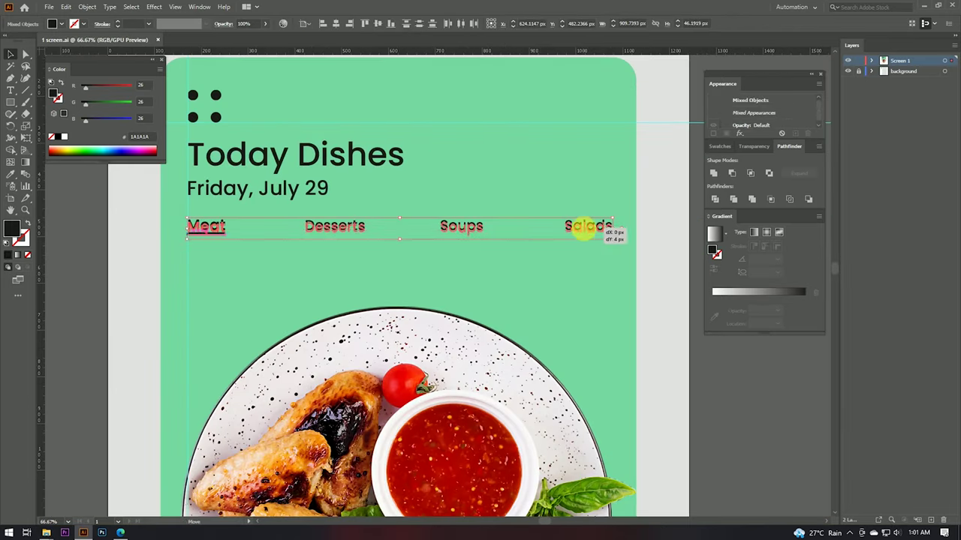
left_click_drag(584, 227, 582, 237)
left_click_drag(322, 149, 319, 160)
left_click(440, 168)
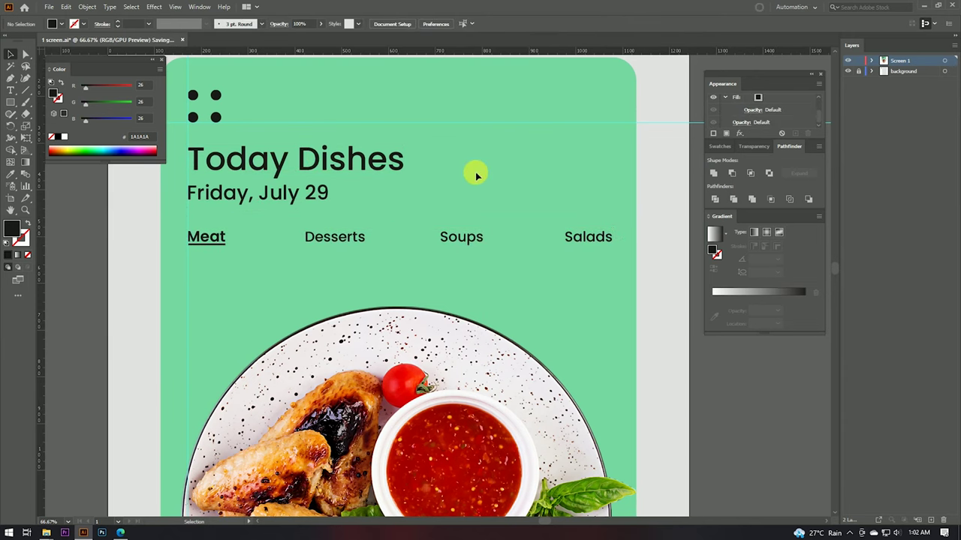
- Copy the Today Dishes title below the plate and centre it horizontally on the artboard
scroll(476, 172, "down", 2)
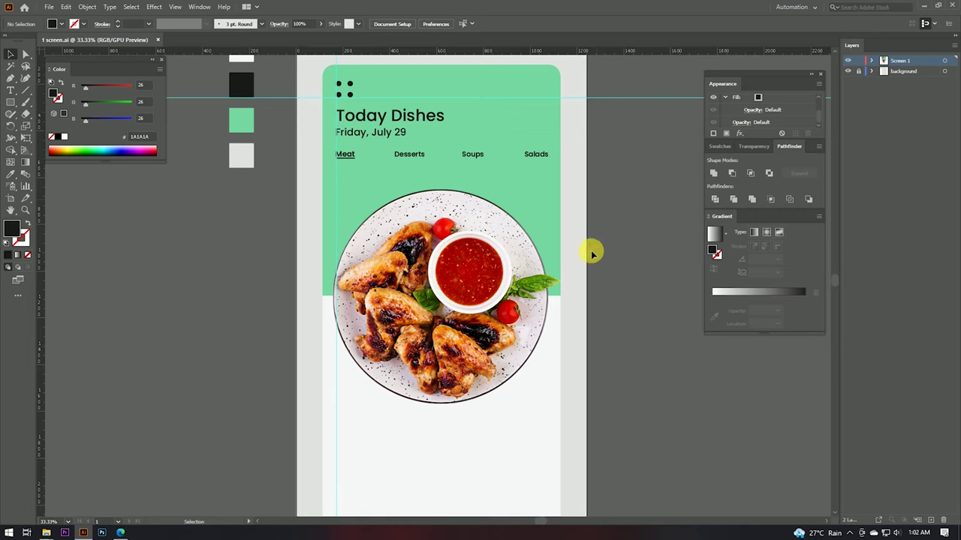
scroll(564, 311, "down", 3)
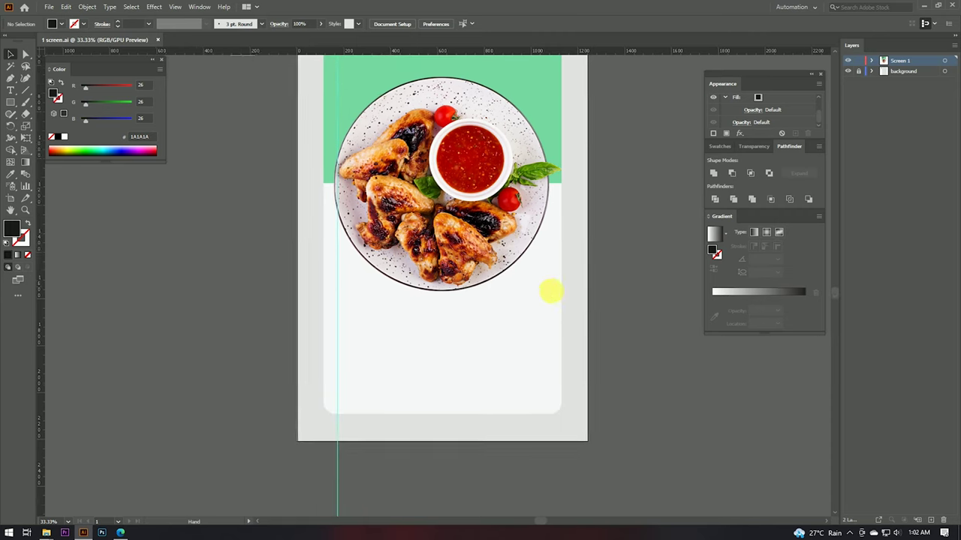
scroll(579, 257, "up", 1)
scroll(555, 195, "up", 1)
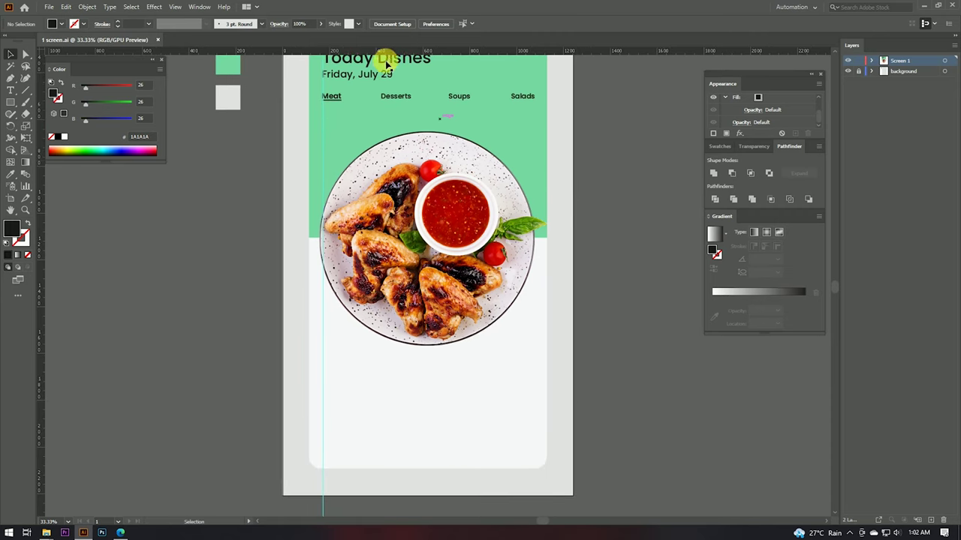
left_click_drag(390, 55, 434, 364)
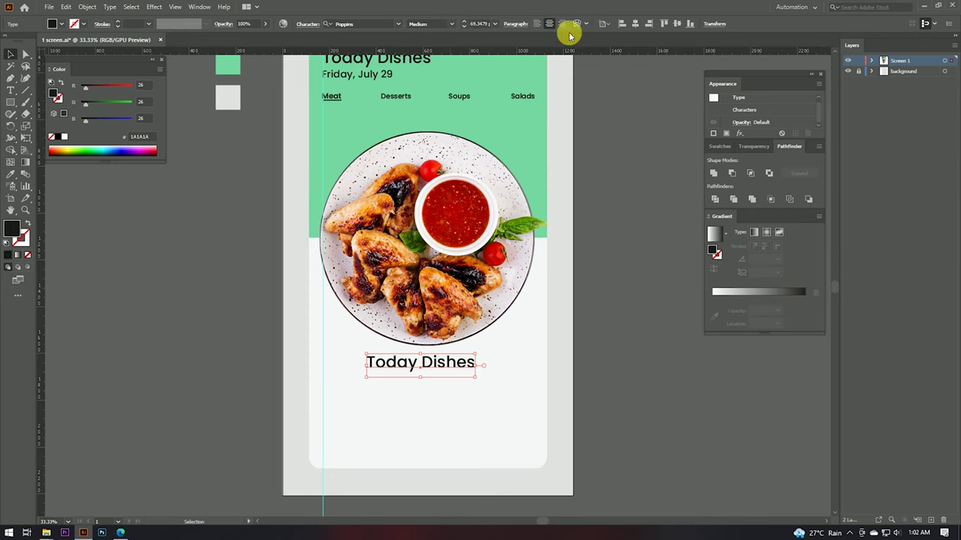
left_click(636, 23)
left_click(605, 251)
scroll(589, 301, "down", 1)
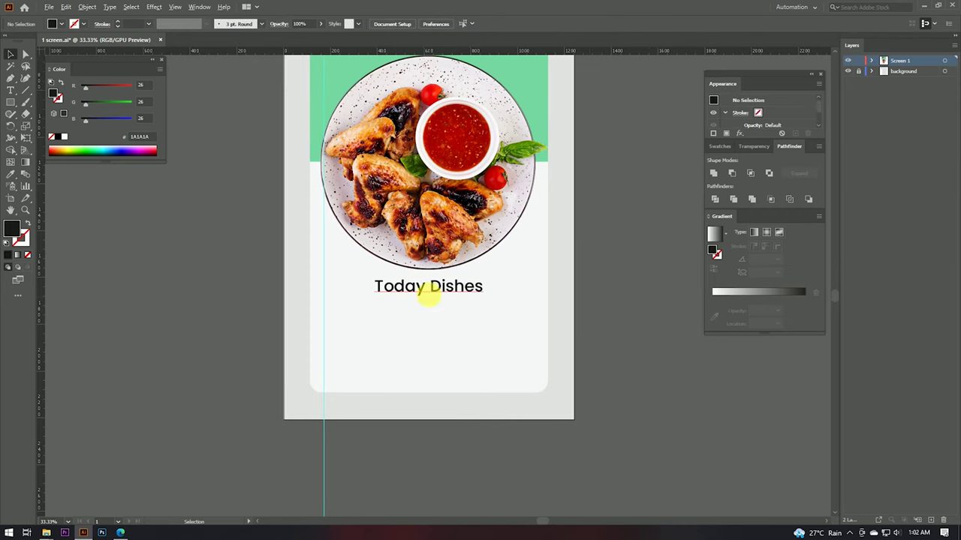
scroll(428, 297, "up", 2)
- Retype the copied title as "Diploza Food"
double_click(435, 279)
key("ctrl+a")
type("Diploza")
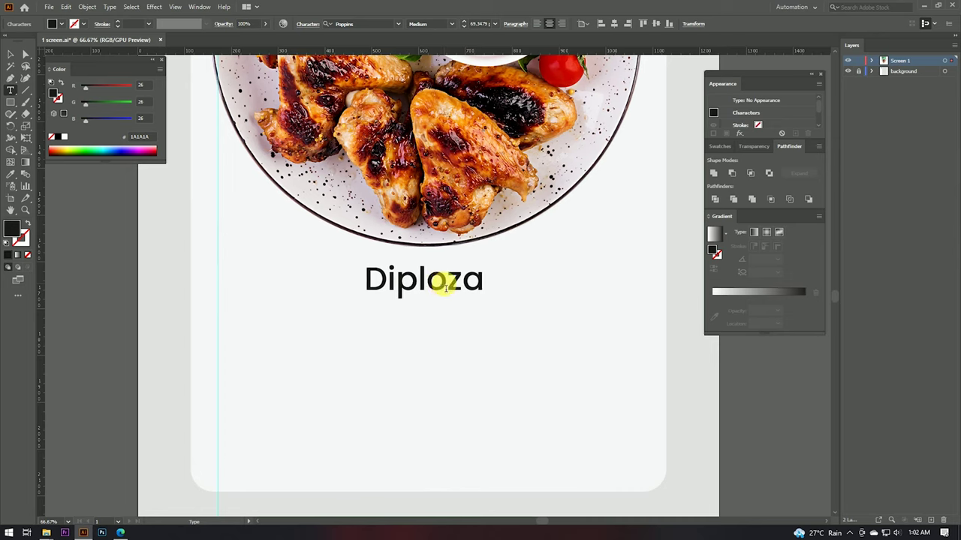
type(" Food")
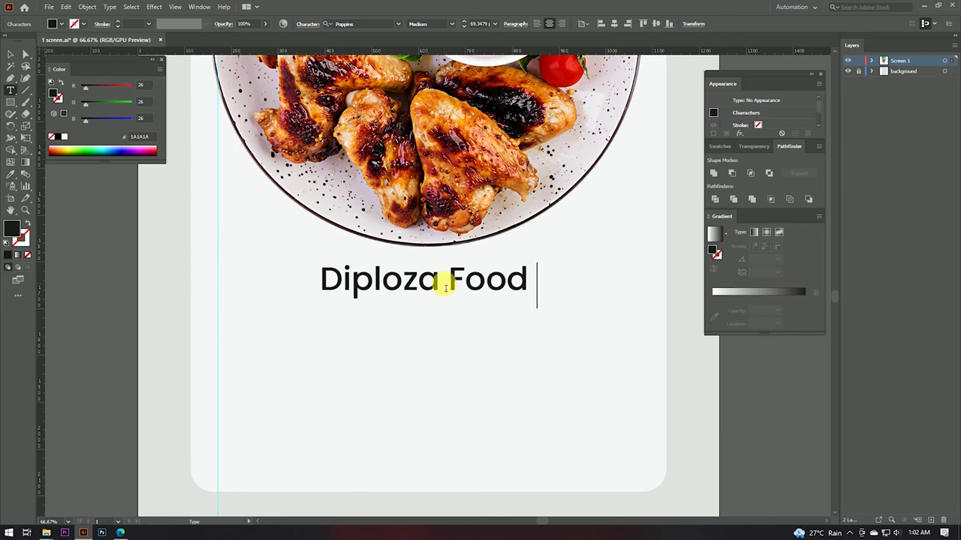
key("BackSpace")
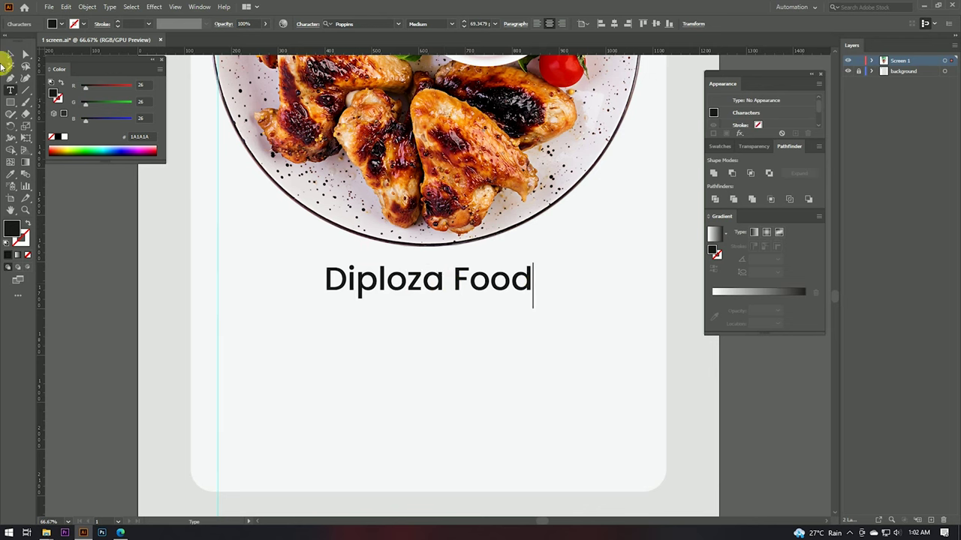
left_click(11, 54)
left_click(577, 302)
- Set the Diploza Food title to 60 pt
scroll(488, 281, "up", 2)
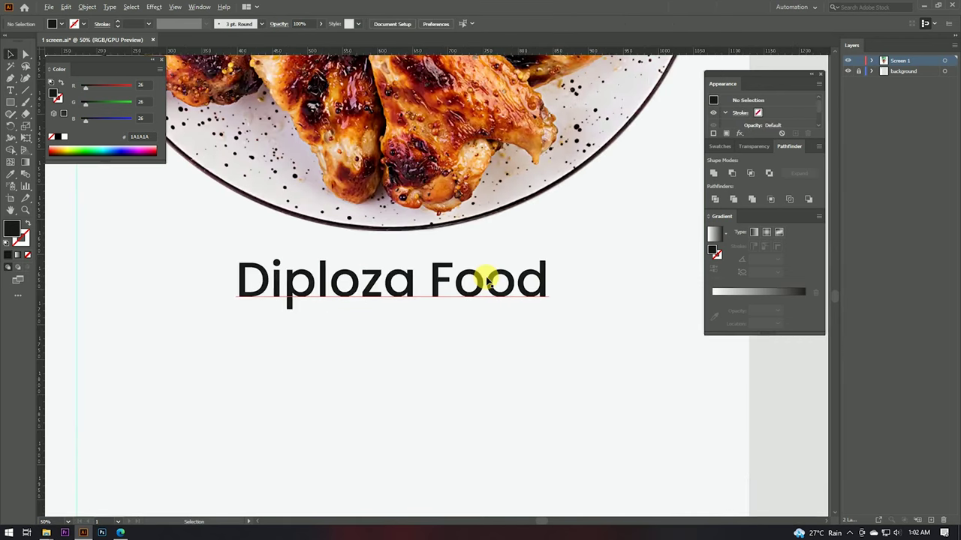
left_click(488, 282)
scroll(488, 282, "up", 2)
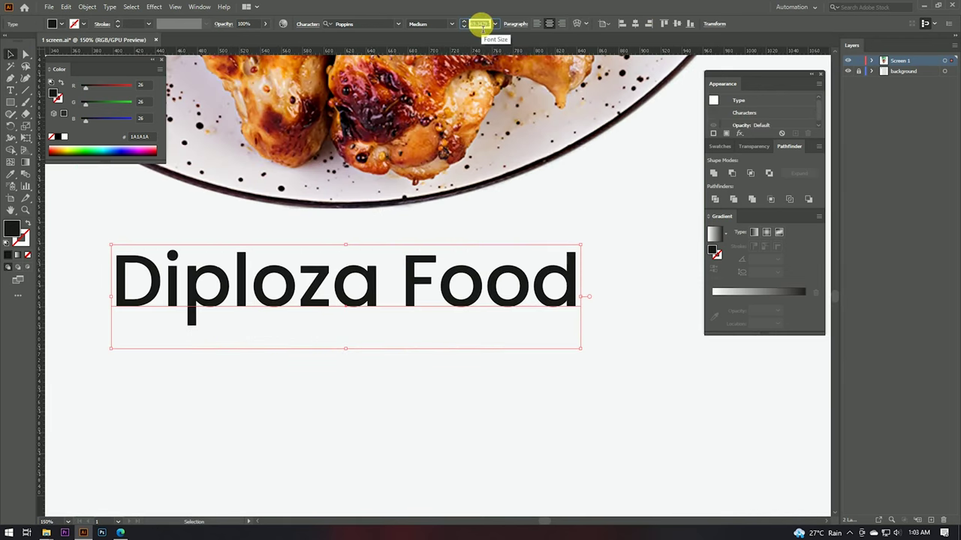
key("Return")
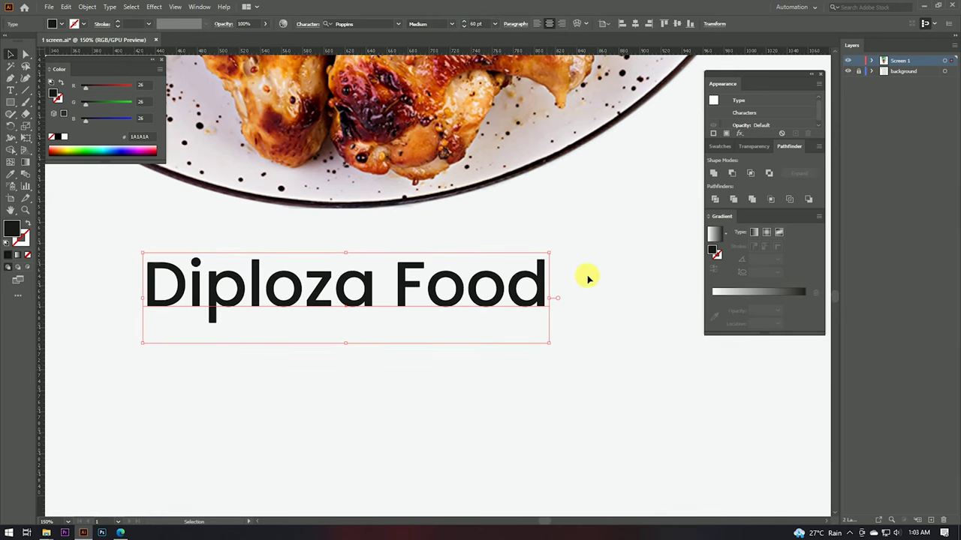
left_click(583, 275)
scroll(424, 218, "down", 3)
scroll(364, 287, "up", 2)
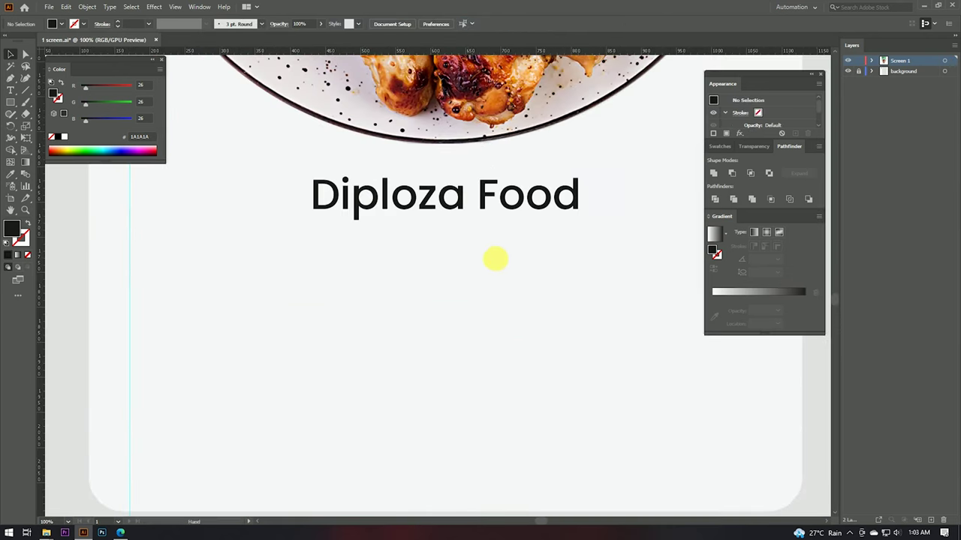
- Duplicate the title below itself and retype it as "Avand Park , India"
left_click_drag(489, 195, 489, 239)
key("t")
left_click(489, 240)
key("ctrl+a")
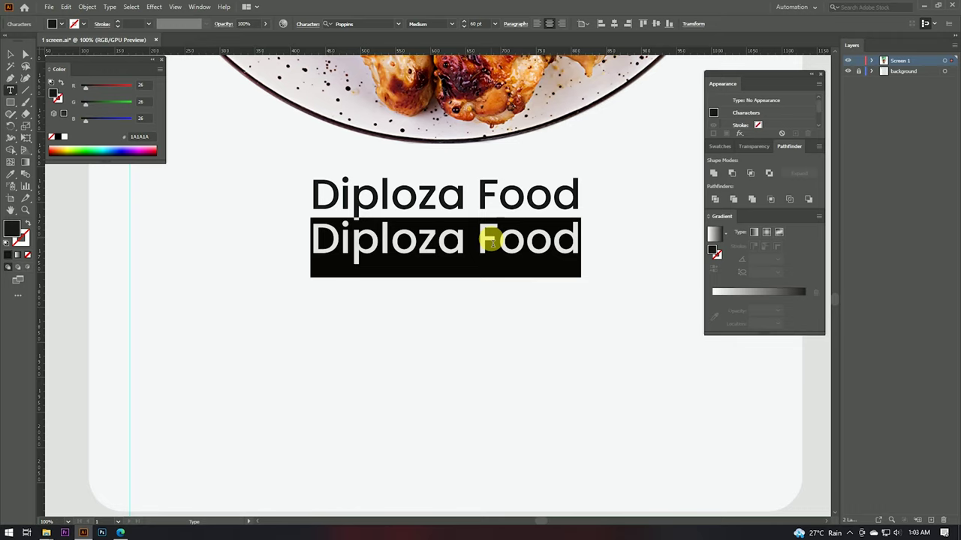
type("avan")
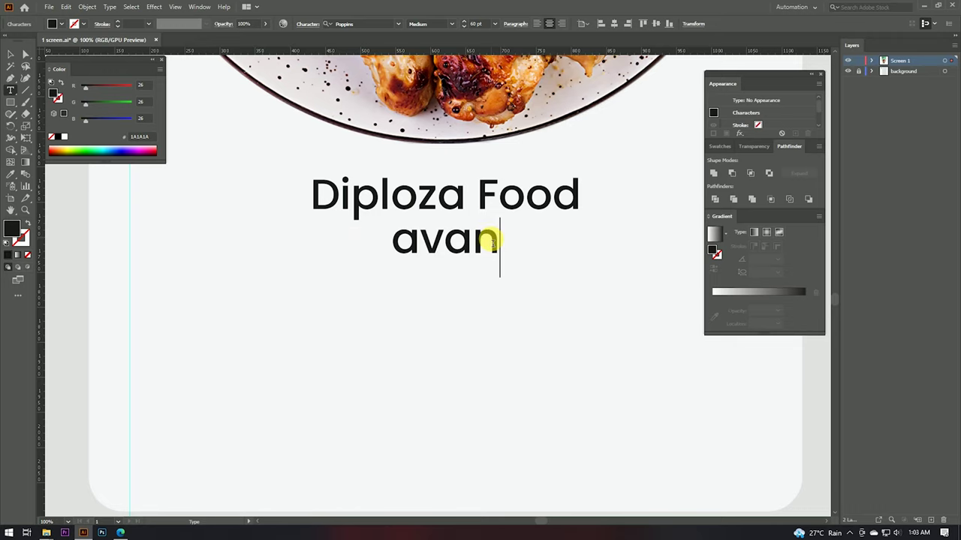
type("d")
key("BackSpace")
key("BackSpace")
key("BackSpace")
key("BackSpace")
key("BackSpace")
type("vand ")
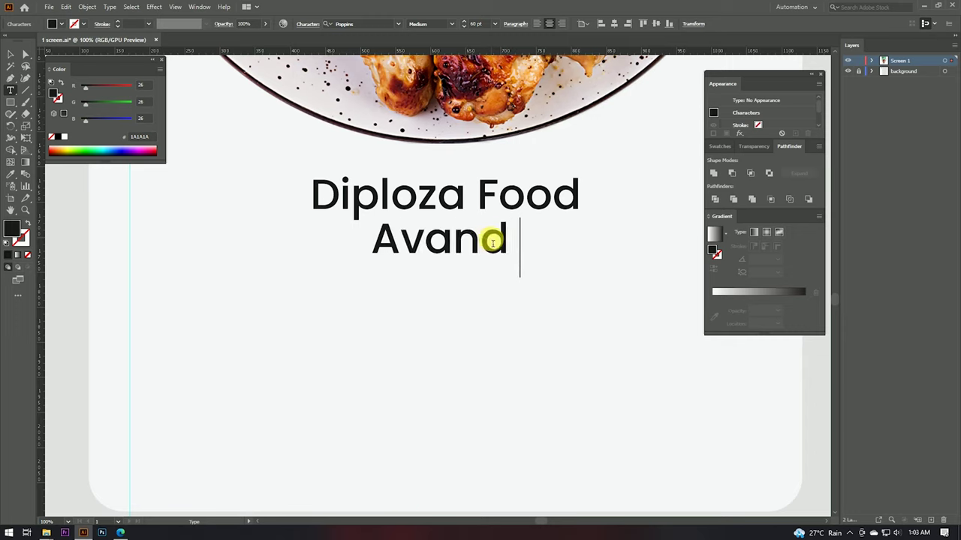
type("Pa")
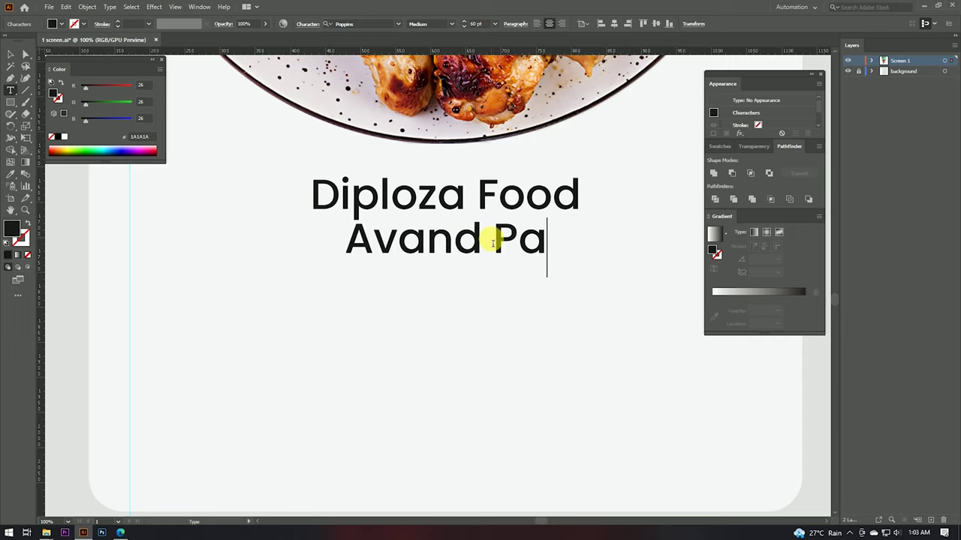
type("rk")
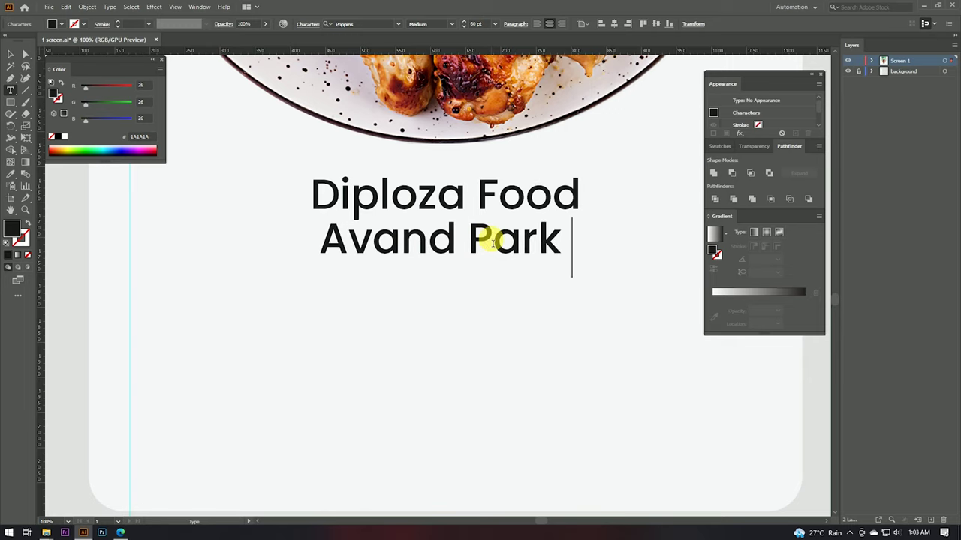
type(" , ")
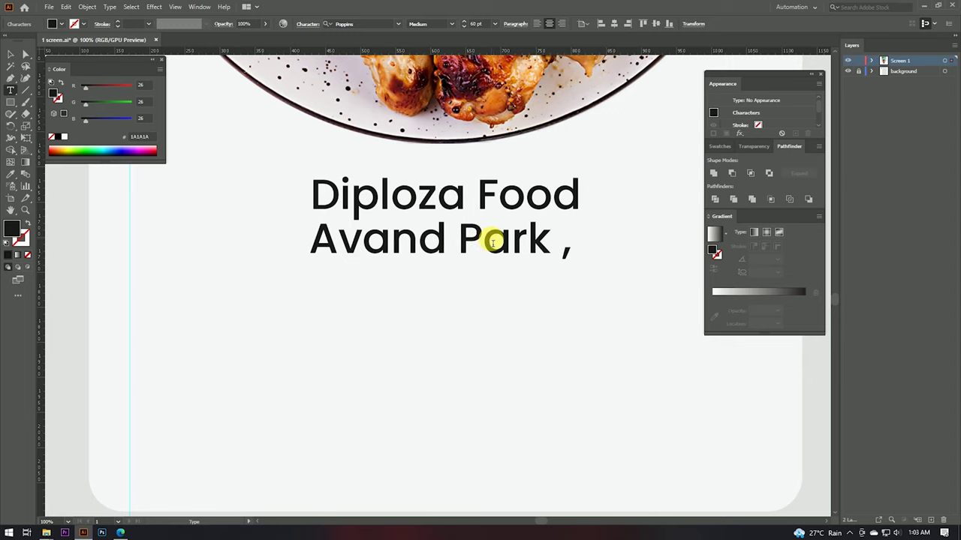
type("Ind")
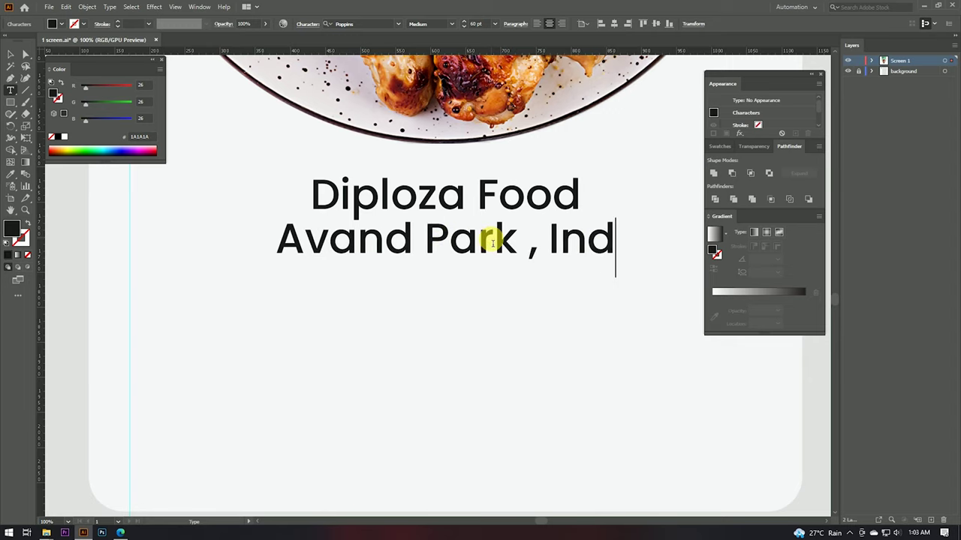
type("ia")
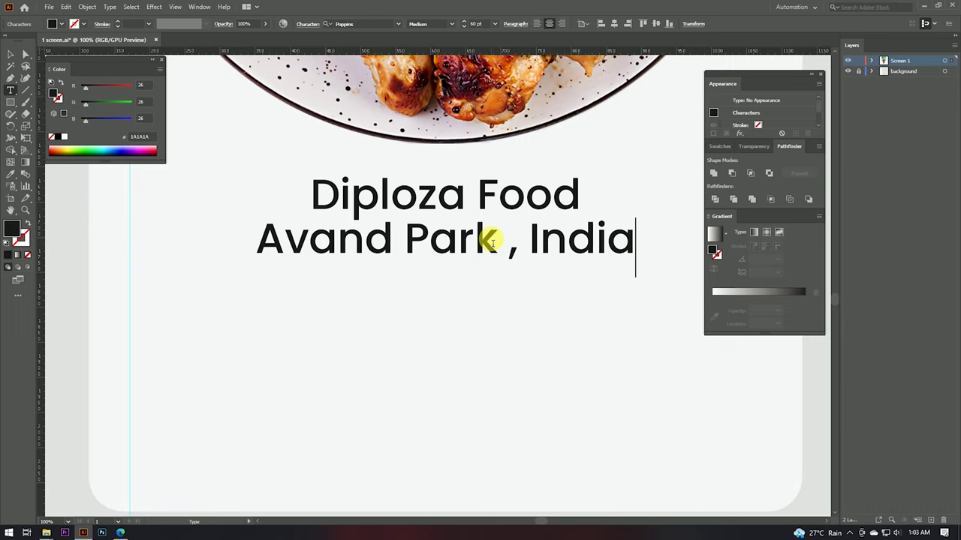
left_click(12, 53)
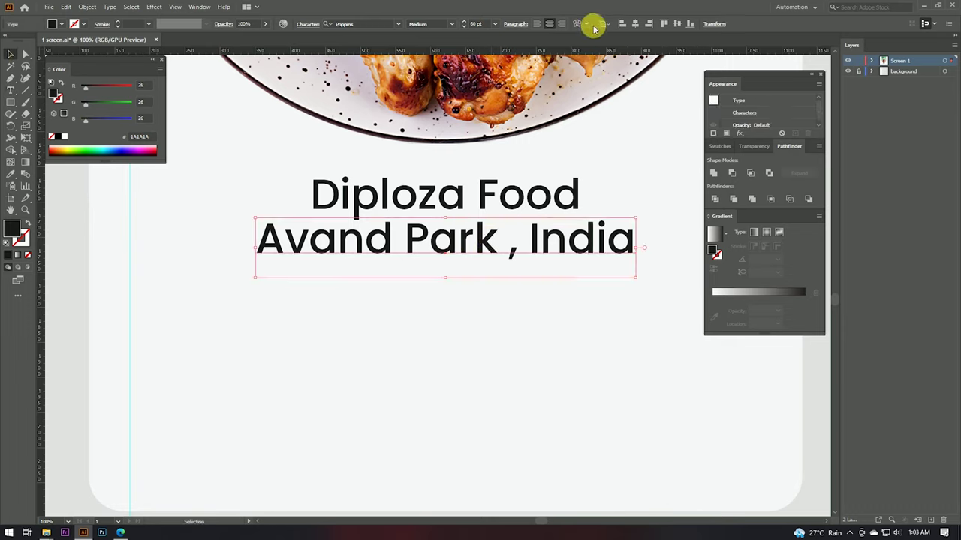
- Reduce the address line's font size and move it up toward the title
left_click(477, 23)
type("30")
key("Return")
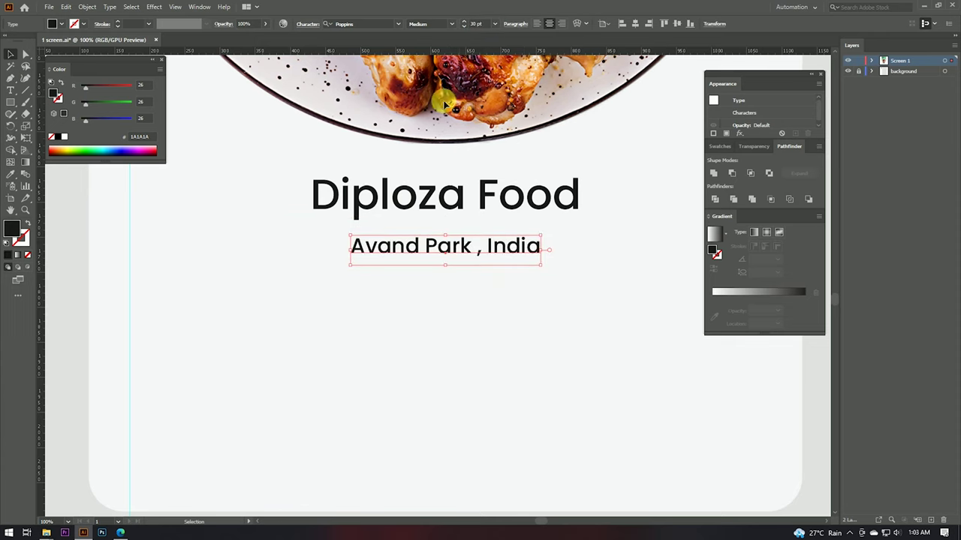
left_click(456, 322)
left_click(461, 256)
scroll(465, 251, "up", 2)
left_click_drag(481, 251, 449, 227)
left_click(452, 279)
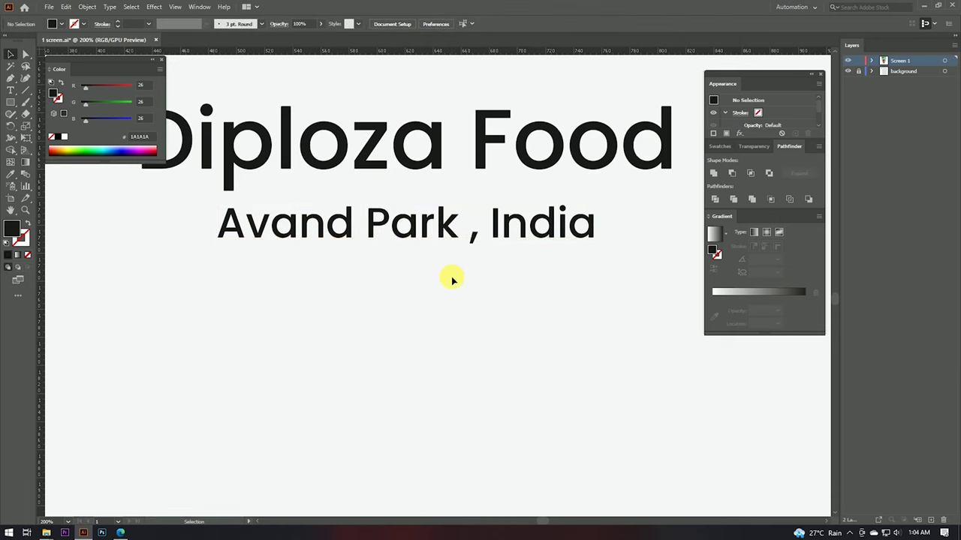
- Shrink the address line further and nudge it a few pixels closer to Diploza Food
scroll(447, 266, "down", 3)
scroll(443, 261, "down", 1)
scroll(443, 259, "up", 5)
left_click(439, 239)
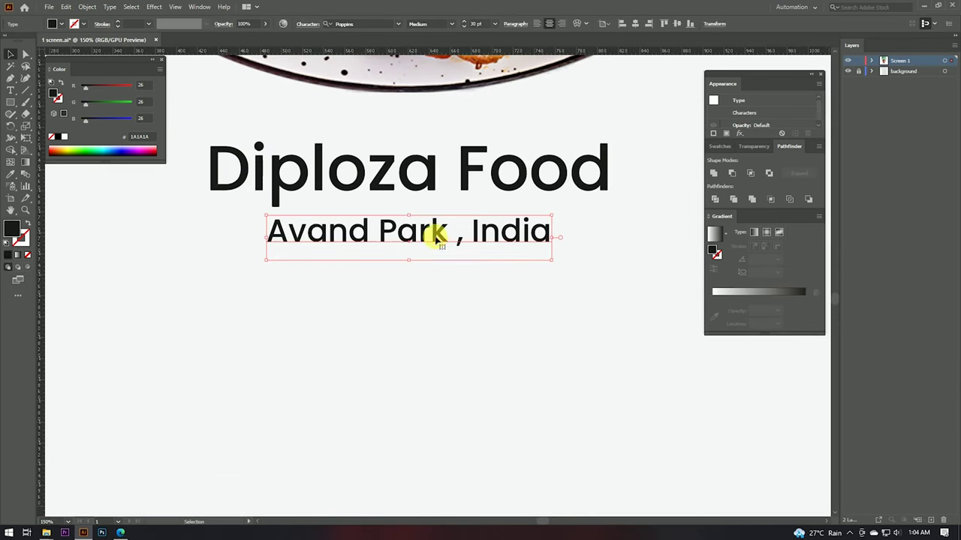
left_click(454, 24)
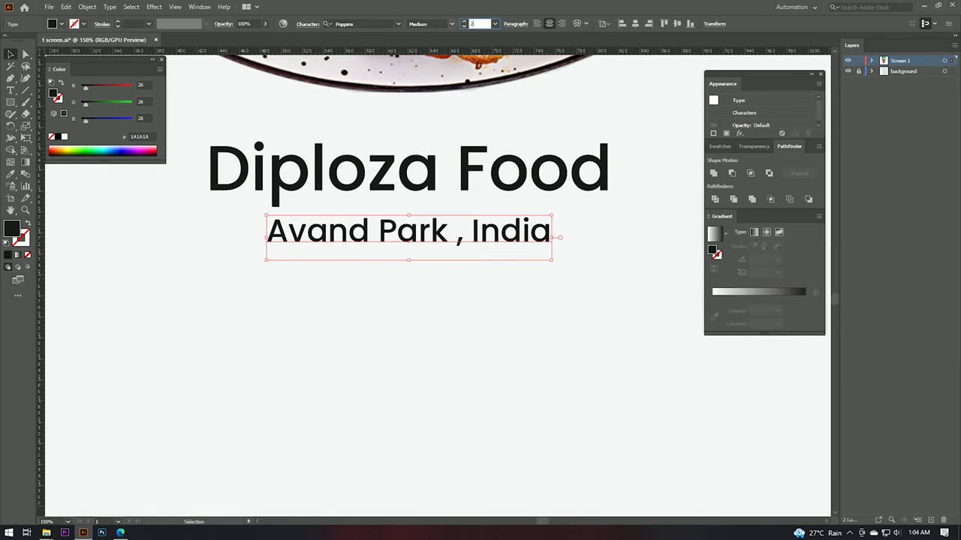
key("Return")
scroll(428, 236, "up", 2)
left_click_drag(438, 234, 432, 221)
left_click(413, 294)
scroll(407, 275, "down", 3)
scroll(411, 277, "down", 2)
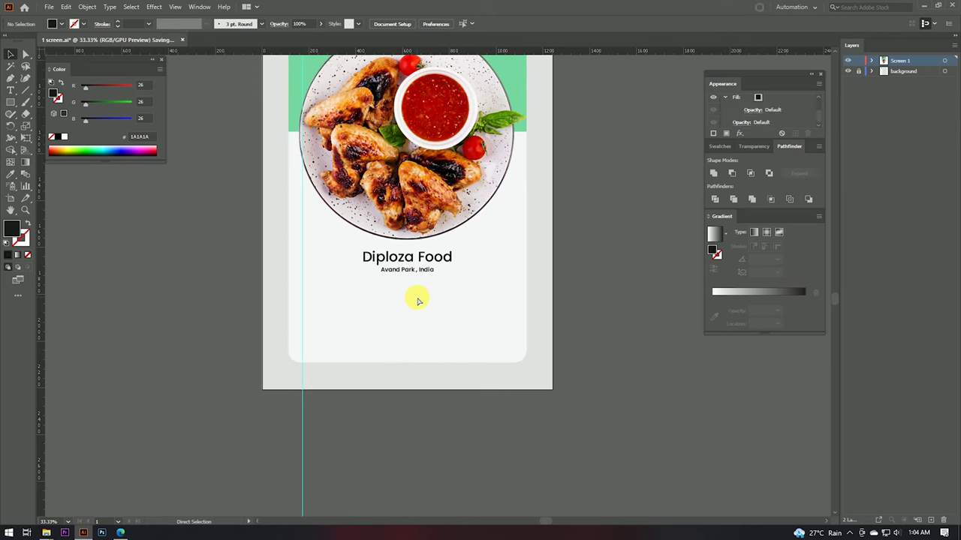
scroll(415, 277, "up", 1)
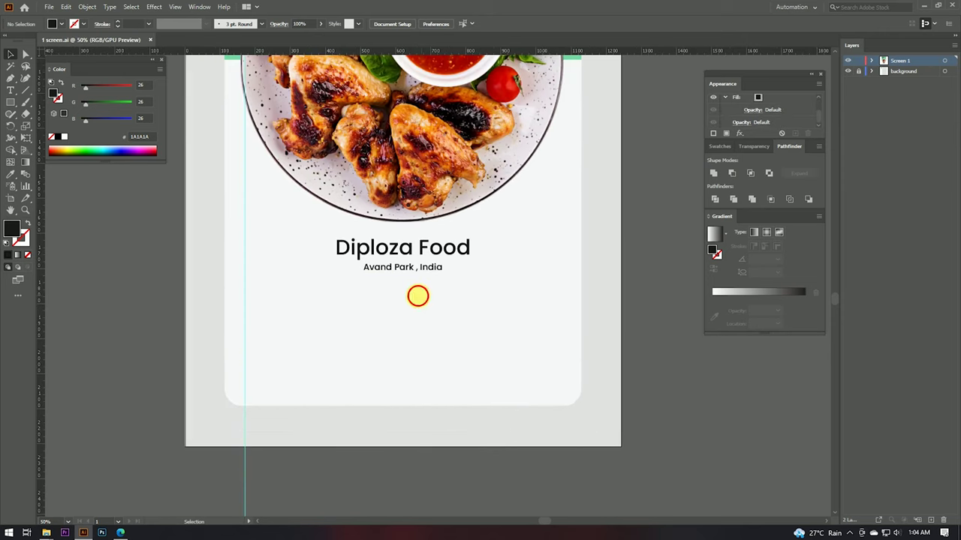
scroll(408, 278, "up", 4)
scroll(413, 298, "down", 3)
scroll(413, 298, "down", 1)
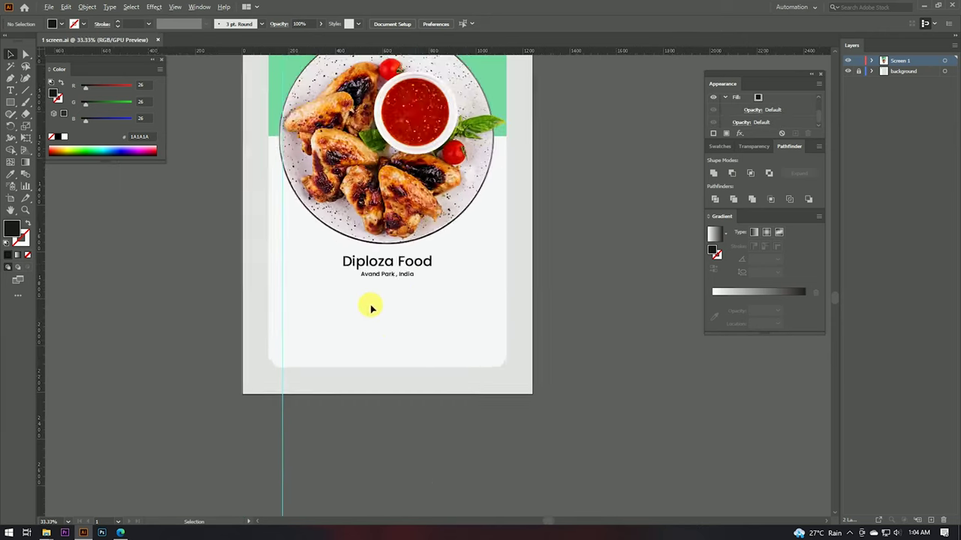
scroll(368, 307, "down", 1)
scroll(311, 86, "up", 1)
scroll(311, 85, "up", 1)
- Copy the Meat underline below the address, centre it, and round its corners into a pill
mouse_move(311, 87)
left_mouse_down()
mouse_move(375, 367)
mouse_move(390, 384)
left_mouse_up()
scroll(393, 386, "up", 4)
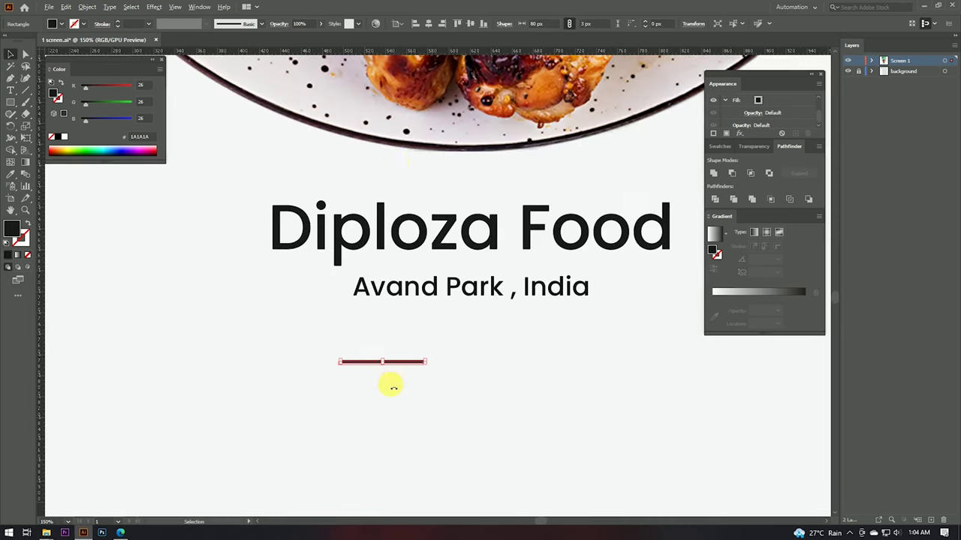
left_click(428, 23)
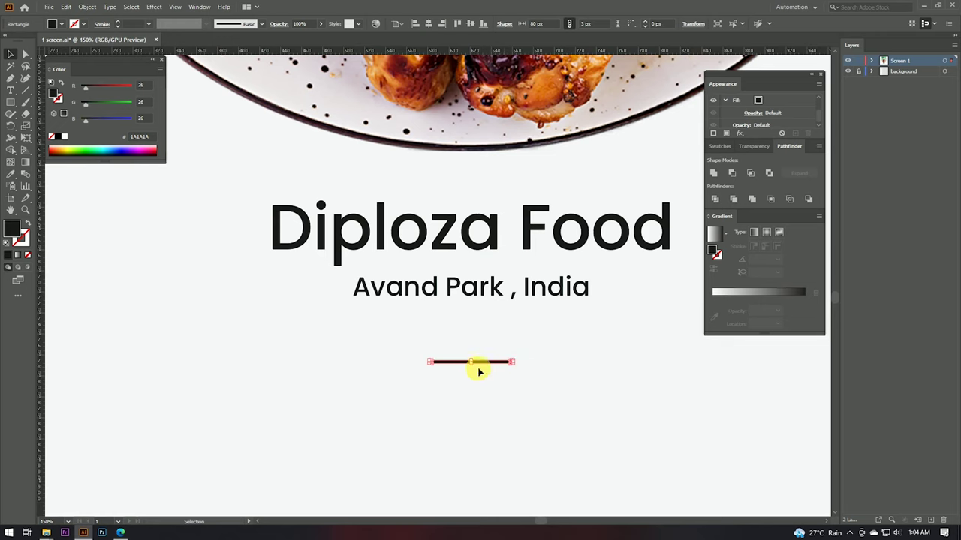
scroll(479, 370, "up", 2)
left_click_drag(465, 355, 459, 350)
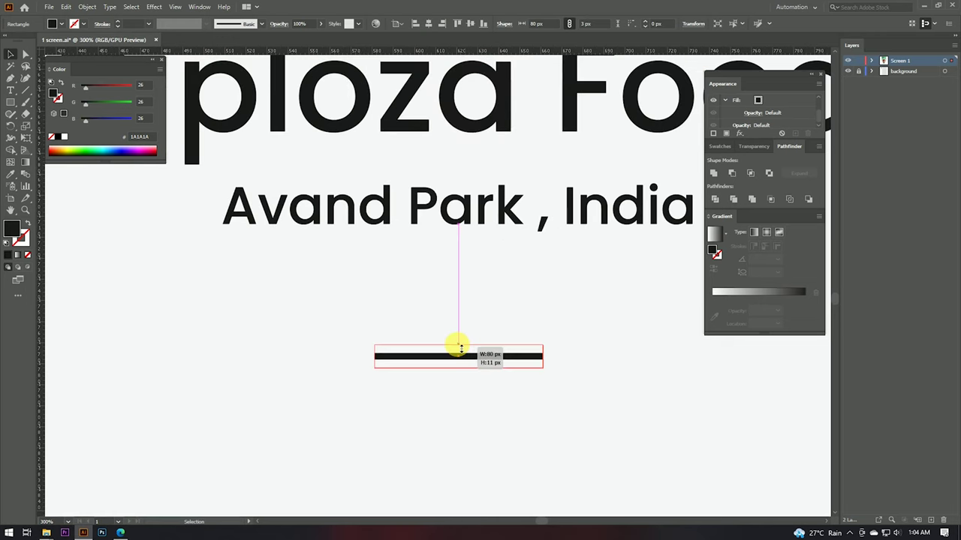
key("a")
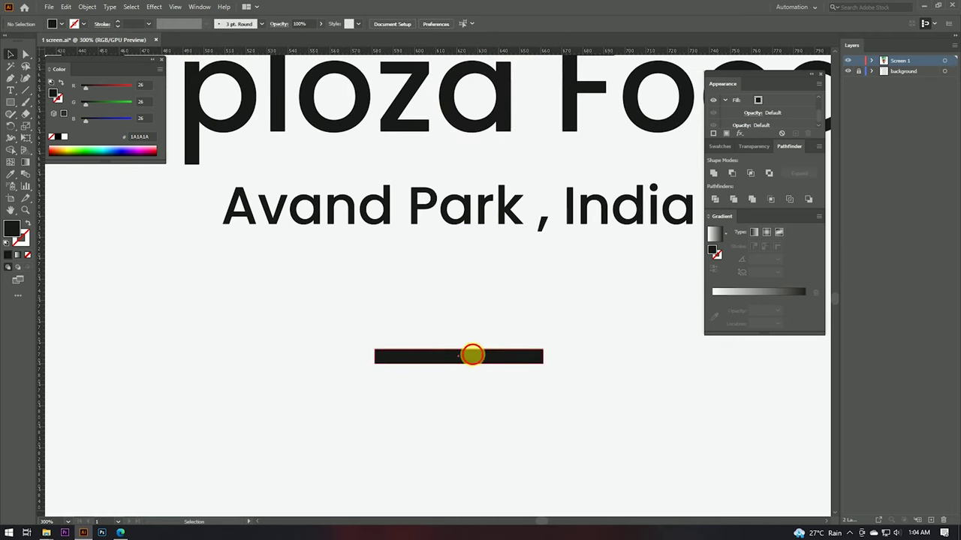
left_click_drag(381, 357, 482, 397)
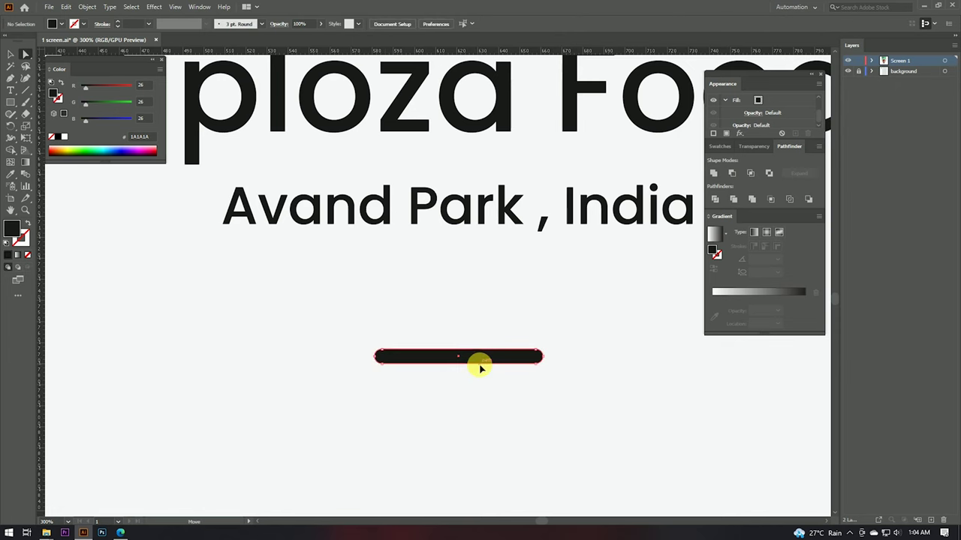
scroll(451, 375, "down", 3)
scroll(436, 383, "down", 3)
- Eyedrop the header's mint green onto the pill bar
key("i")
left_click(536, 150)
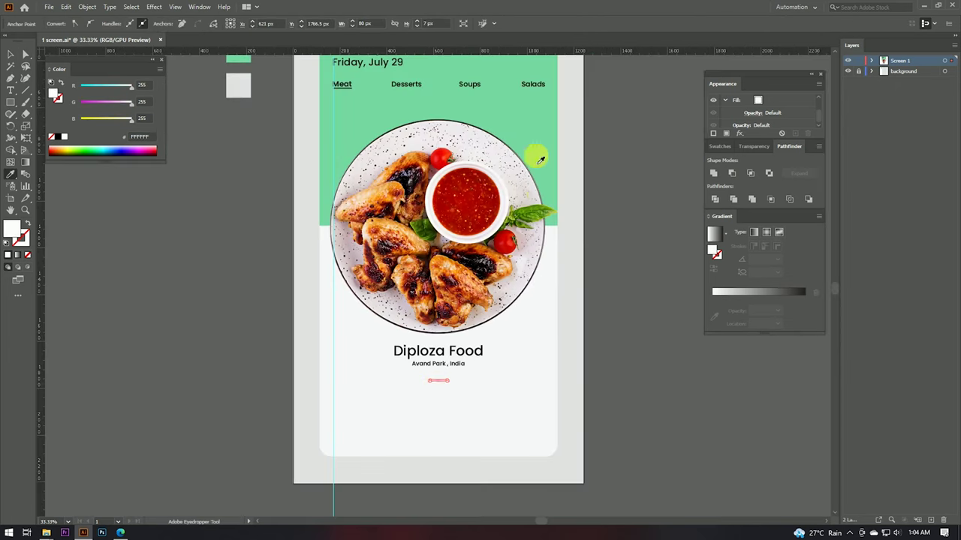
key("v")
left_click(509, 391)
scroll(445, 388, "up", 3)
left_click(443, 391)
scroll(442, 390, "down", 2)
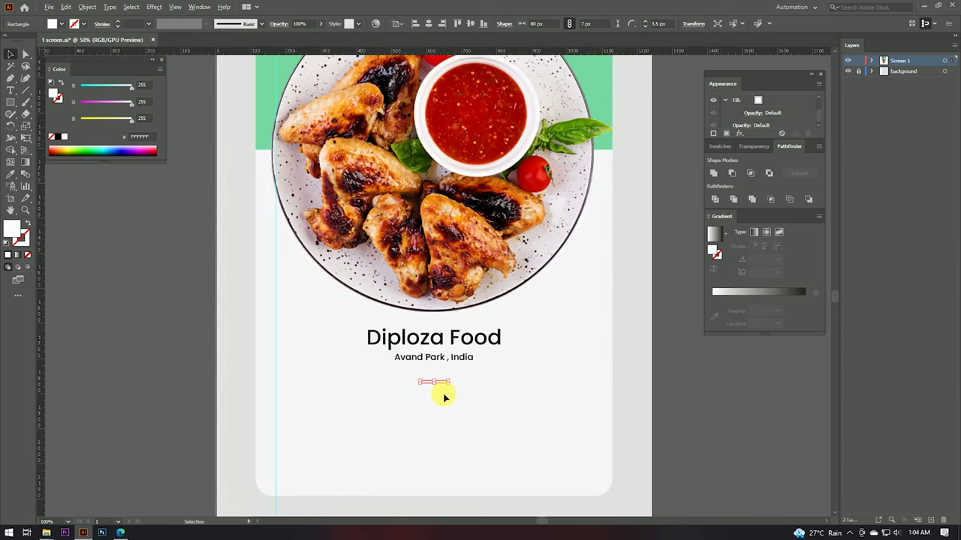
scroll(442, 390, "down", 1)
key("i")
left_click(505, 72)
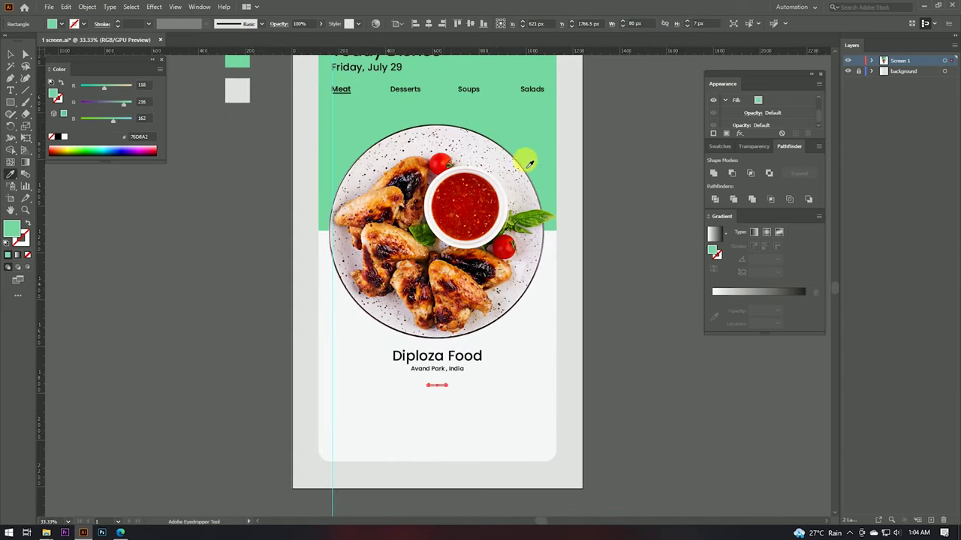
key("v")
left_click(558, 366)
- Resize the green pill to 80 × 11 px and shift it into place
scroll(464, 409, "up", 5)
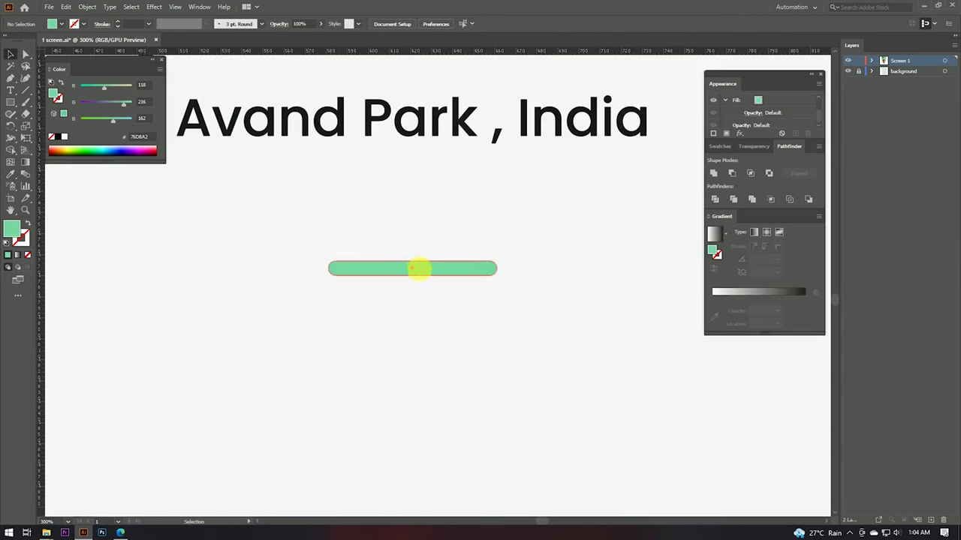
left_click(421, 268)
left_click_drag(419, 281, 380, 271)
left_click(433, 328)
left_click(448, 294)
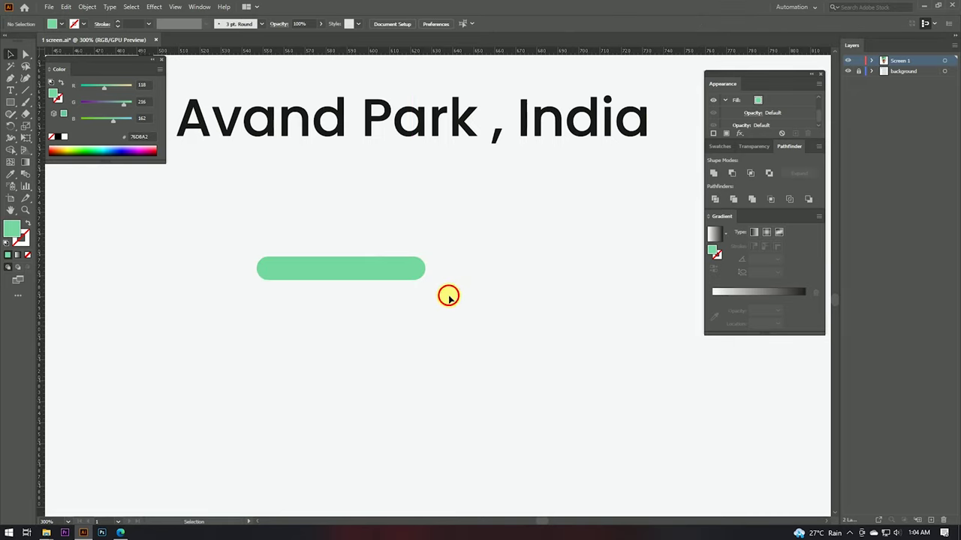
scroll(385, 280, "right", 1)
left_click(385, 280)
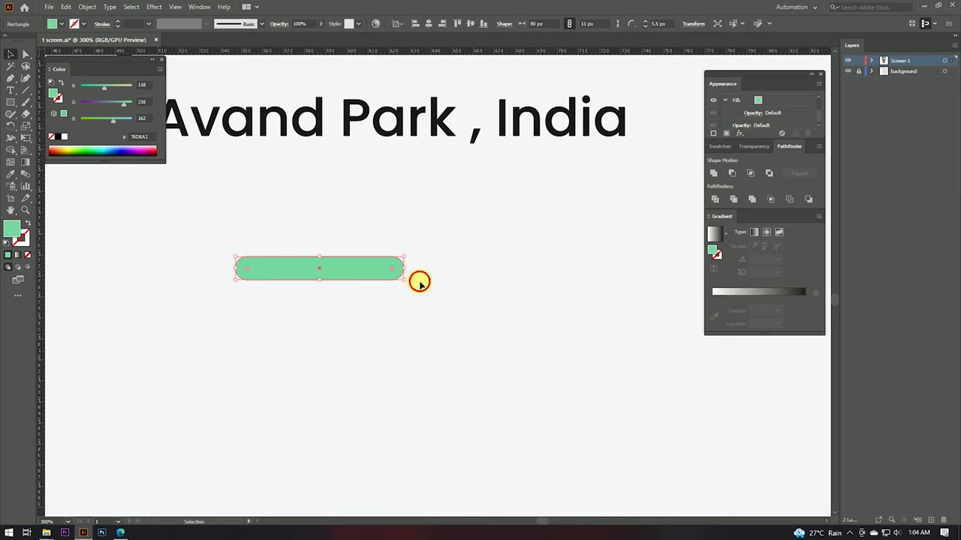
key("l")
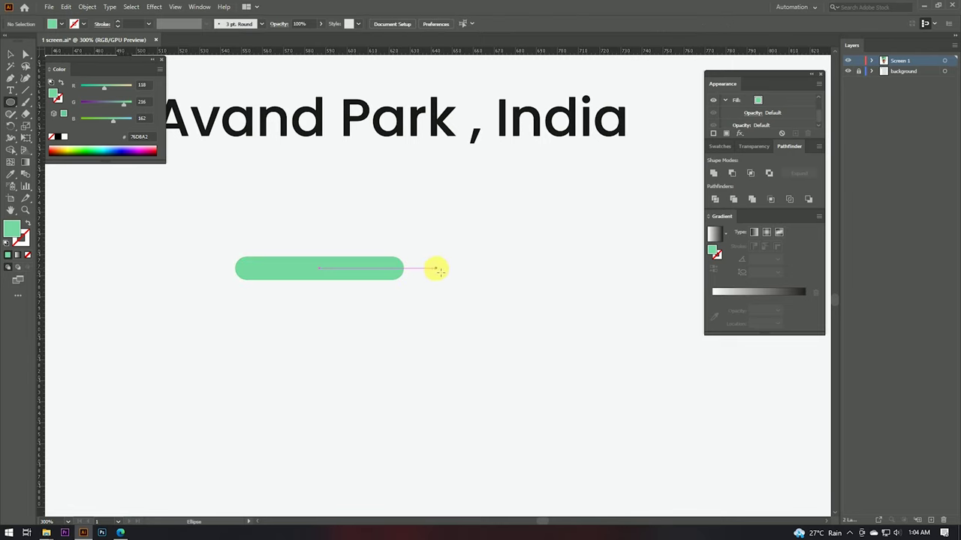
- Draw a small green circle and vertically centre it on the pager bar's end, using the circle as key object
mouse_move(448, 271)
left_mouse_down()
mouse_move(459, 280)
mouse_move(213, 281)
left_mouse_up()
scroll(454, 264, "up", 4)
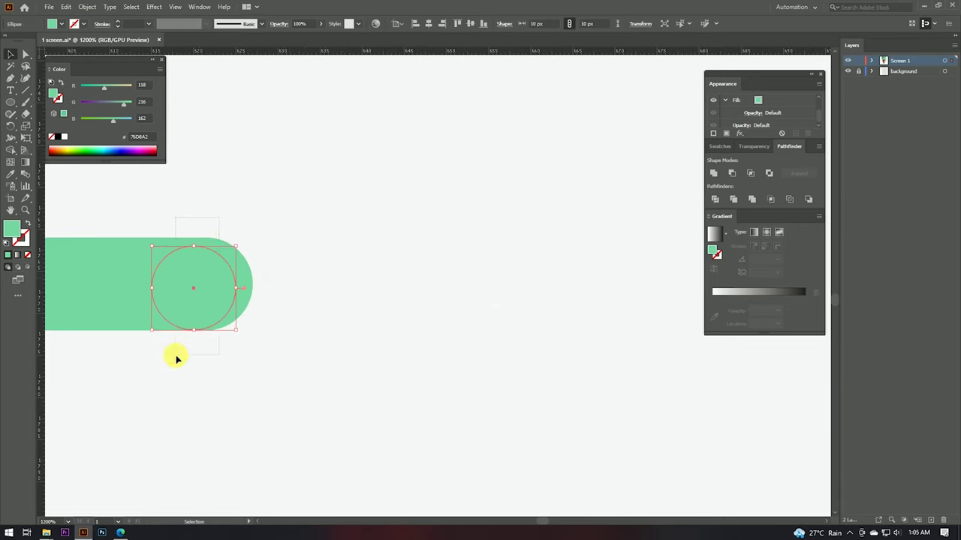
left_click_drag(176, 356, 236, 255)
left_click(420, 28)
left_click(406, 43)
left_click(473, 25)
left_click(385, 193)
- Turn off pixel snapping and enlarge the circle to match the bar height
left_click(214, 276)
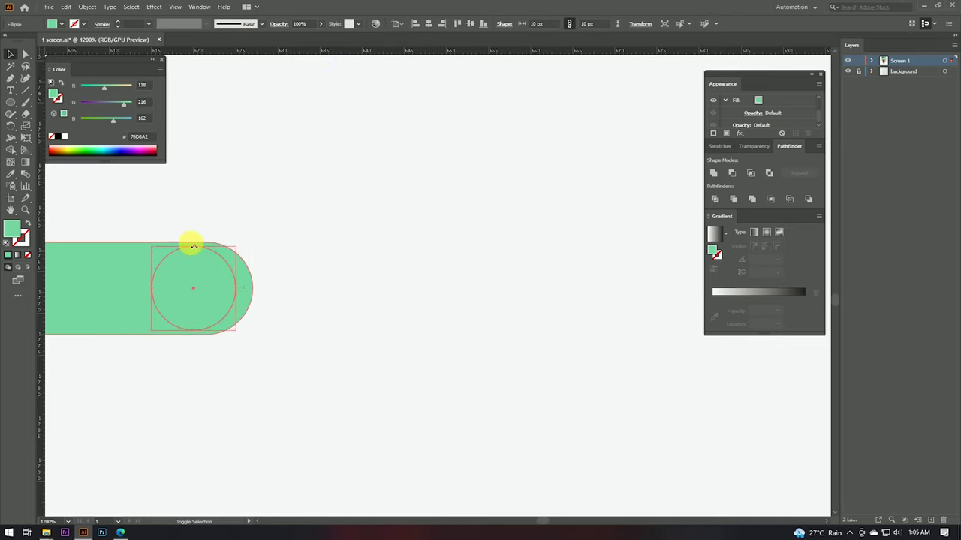
left_click_drag(196, 245, 194, 242)
left_click(174, 7)
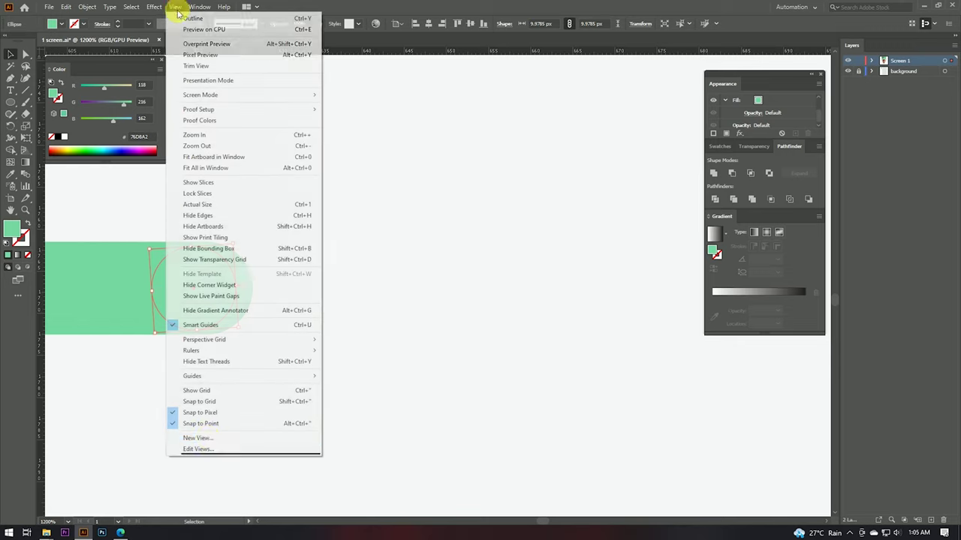
left_click(201, 413)
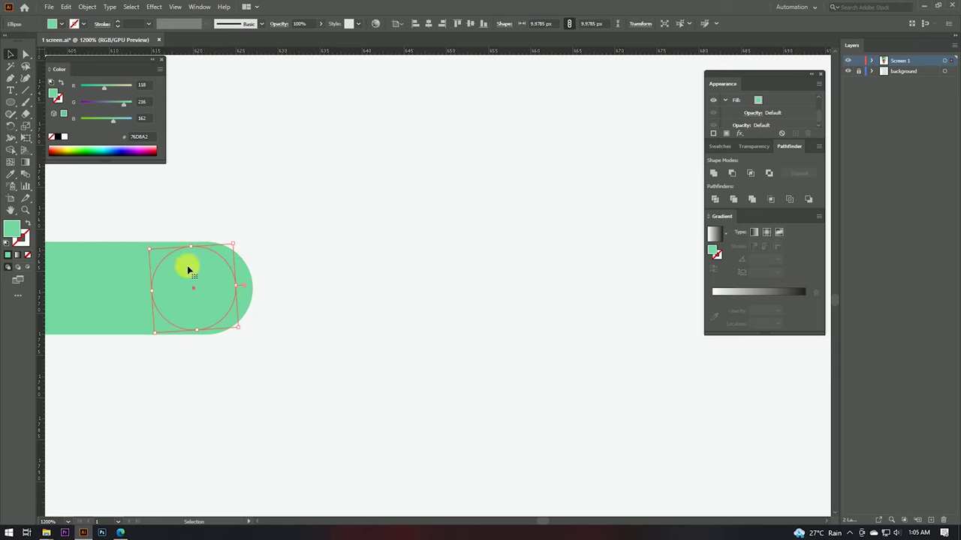
left_click_drag(194, 252, 190, 245)
- Move the circle right of the bar and duplicate it twice into a row of three dots
mouse_move(215, 285)
left_mouse_down()
mouse_move(418, 299)
mouse_move(451, 289)
left_mouse_up()
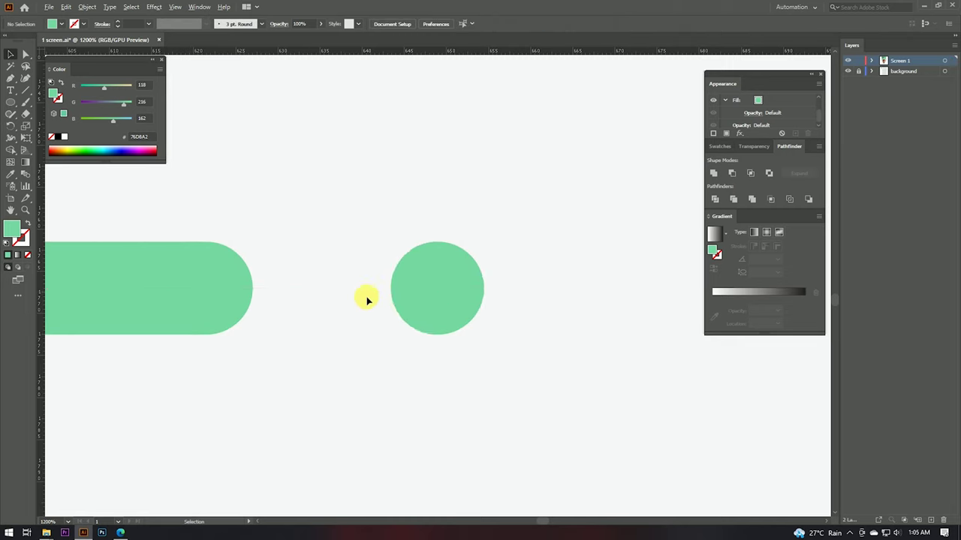
scroll(367, 300, "down", 5)
scroll(430, 302, "up", 2)
left_click_drag(362, 295, 433, 299)
key("ctrl+d")
scroll(459, 326, "down", 3)
scroll(461, 326, "down", 2)
scroll(347, 268, "up", 3)
- Group the bar and three dots, then zoom out to view the whole card
left_click_drag(290, 253, 515, 354)
right_click(383, 296)
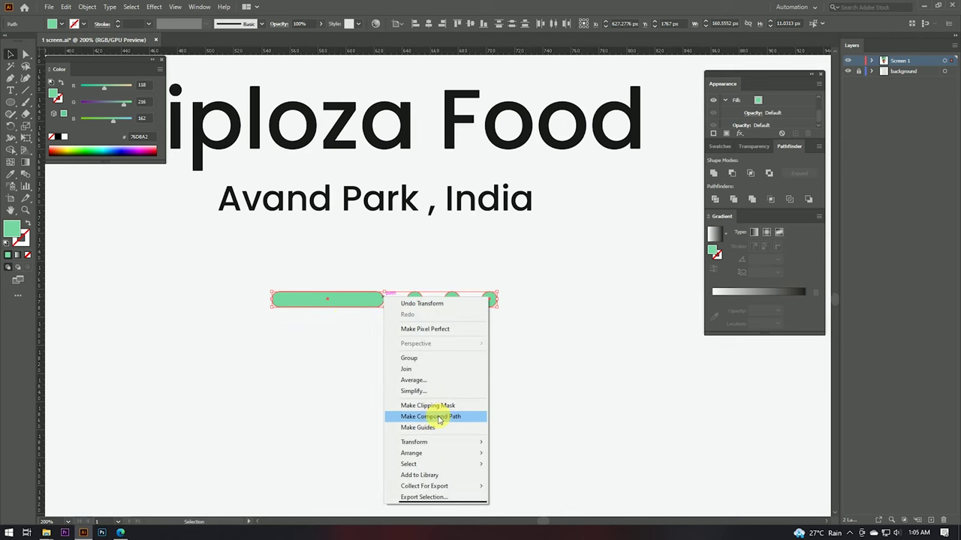
left_click(420, 361)
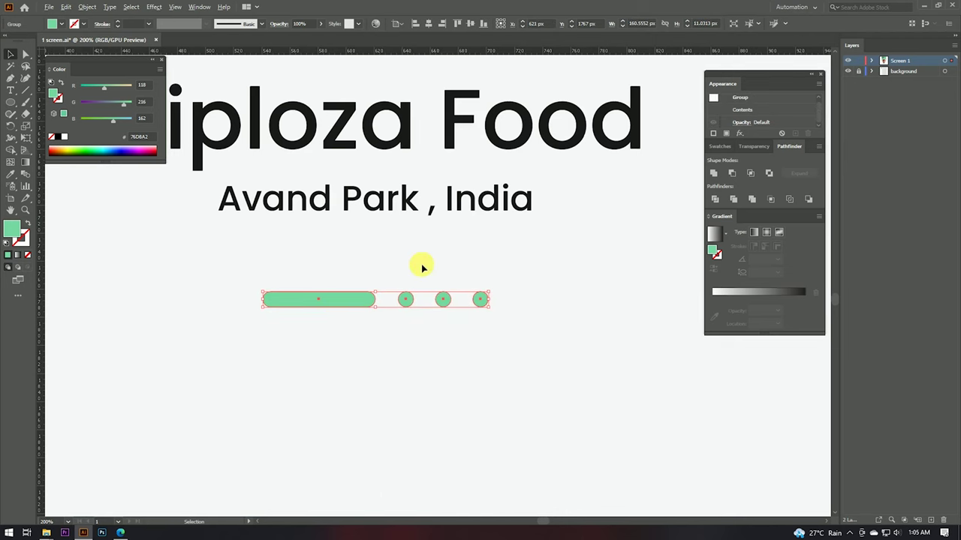
scroll(442, 347, "down", 3)
left_click(442, 346)
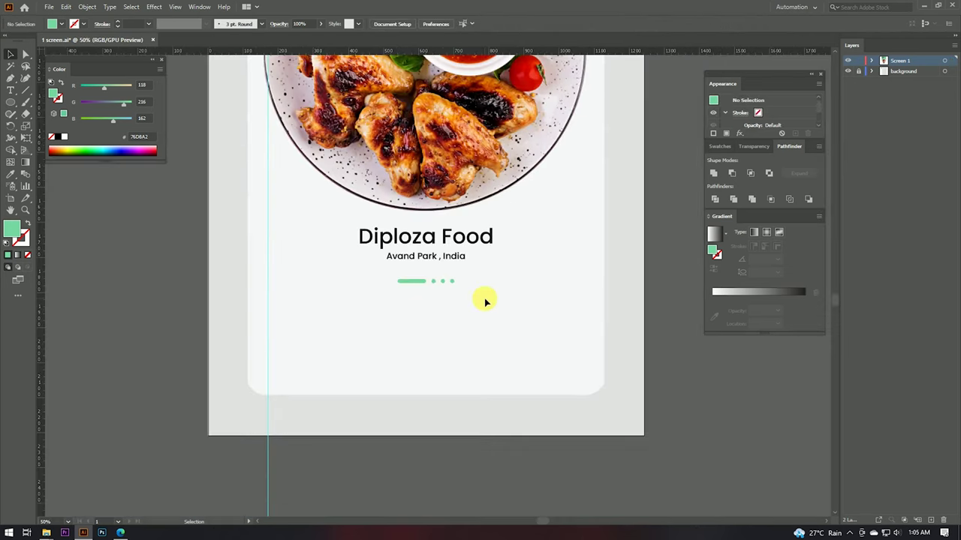
scroll(485, 302, "down", 2)
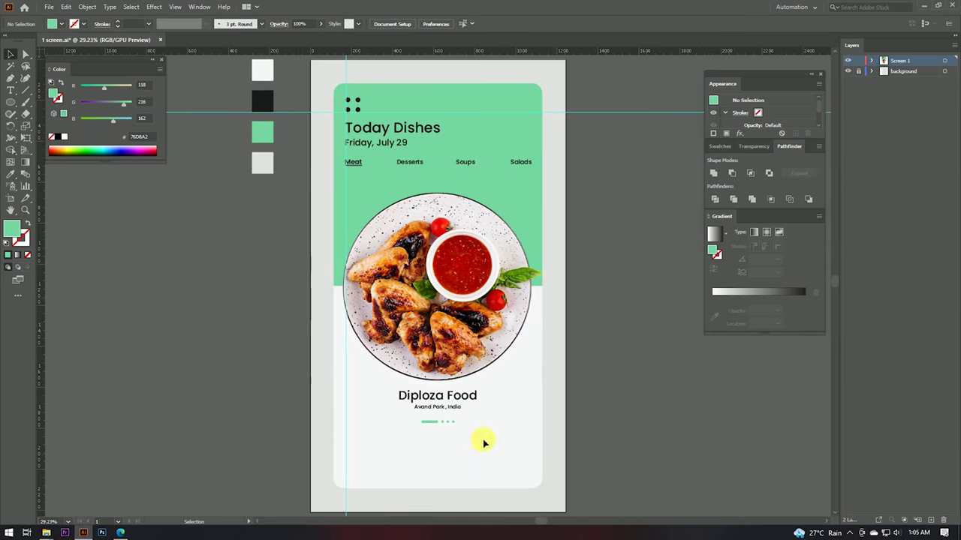
left_click_drag(508, 459, 518, 391)
scroll(518, 393, "down", 3)
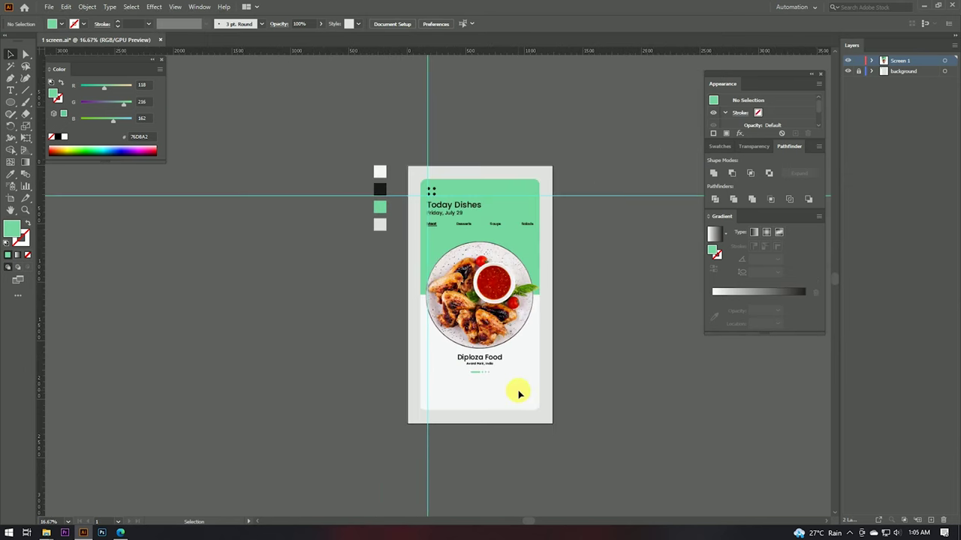
scroll(519, 393, "up", 2)
scroll(518, 387, "up", 1)
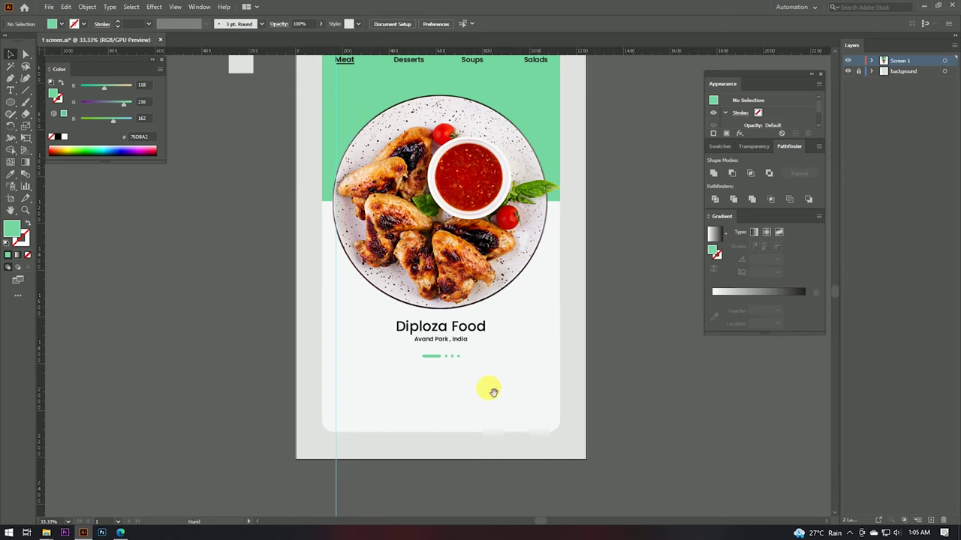
scroll(417, 405, "up", 1)
- Draw a green circle near the card bottom and repeat copies into four evenly spaced circles
scroll(394, 369, "up", 1)
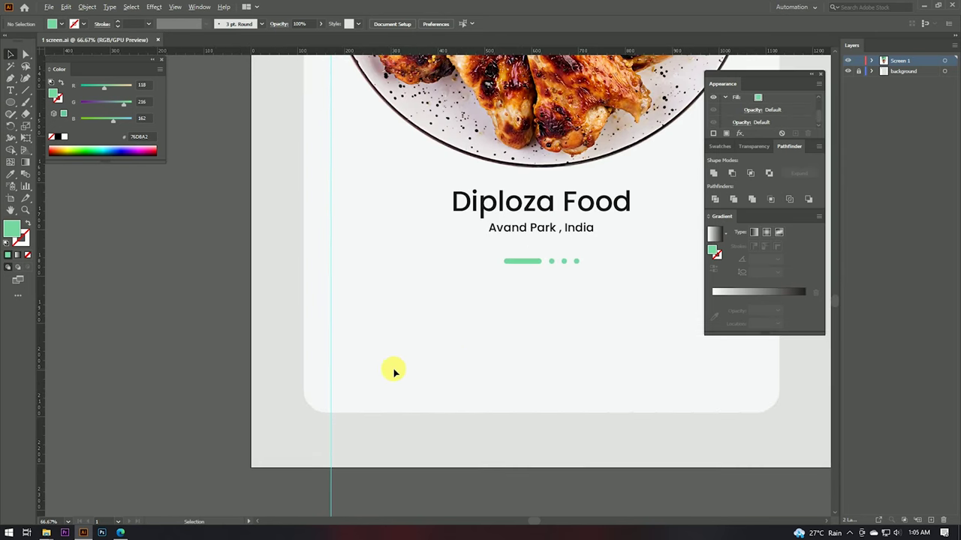
key("l")
mouse_move(344, 346)
left_mouse_down()
mouse_move(368, 364)
mouse_move(353, 350)
mouse_move(453, 353)
mouse_move(431, 346)
left_mouse_up()
key("v")
key("ctrl+d")
key("ctrl+d")
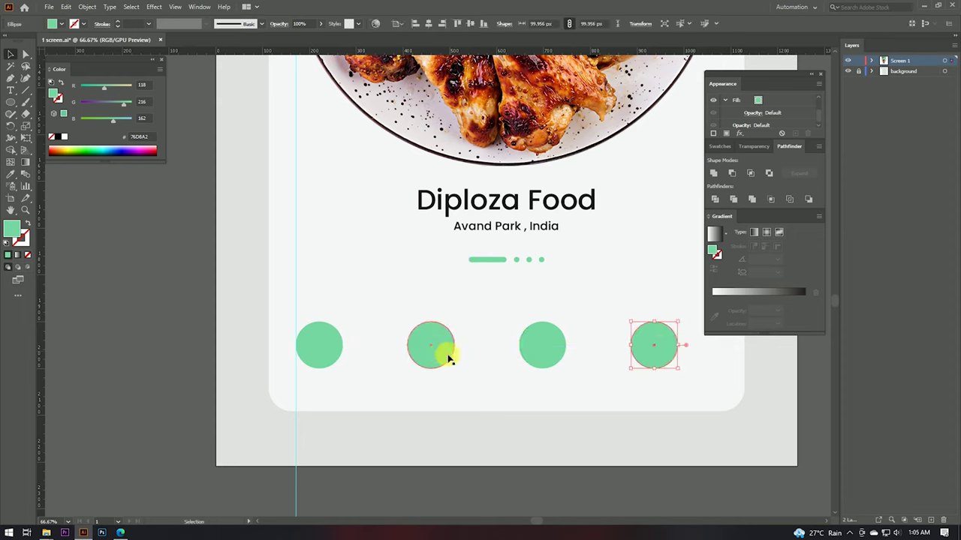
- Group the four circles, centre them horizontally on the artboard and widen the row
key("ctrl+a")
right_click(628, 332)
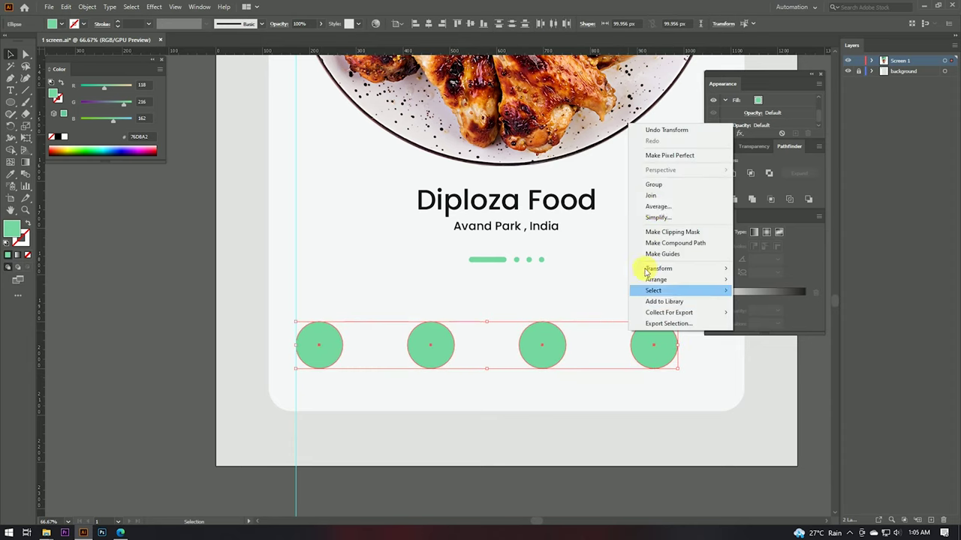
left_click(653, 184)
left_click(425, 24)
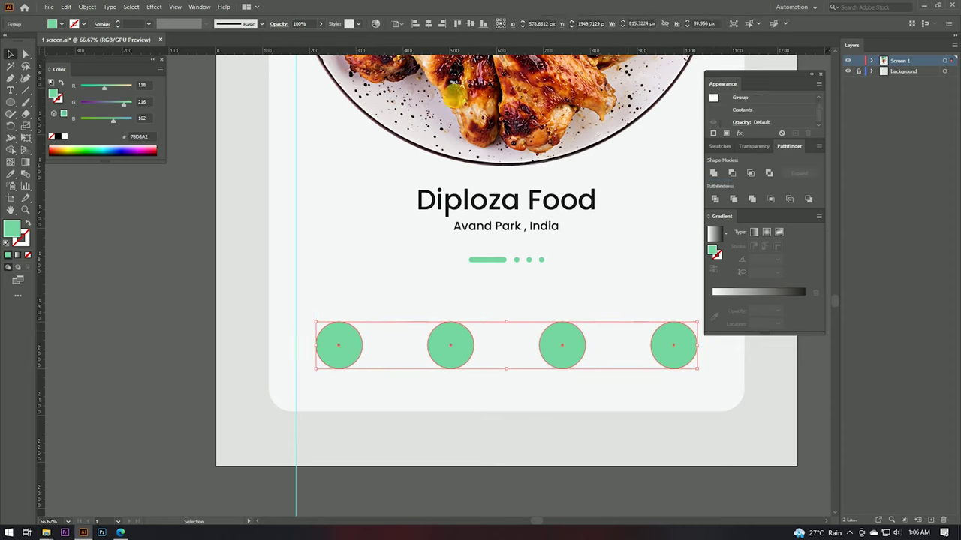
left_click_drag(704, 347, 718, 347)
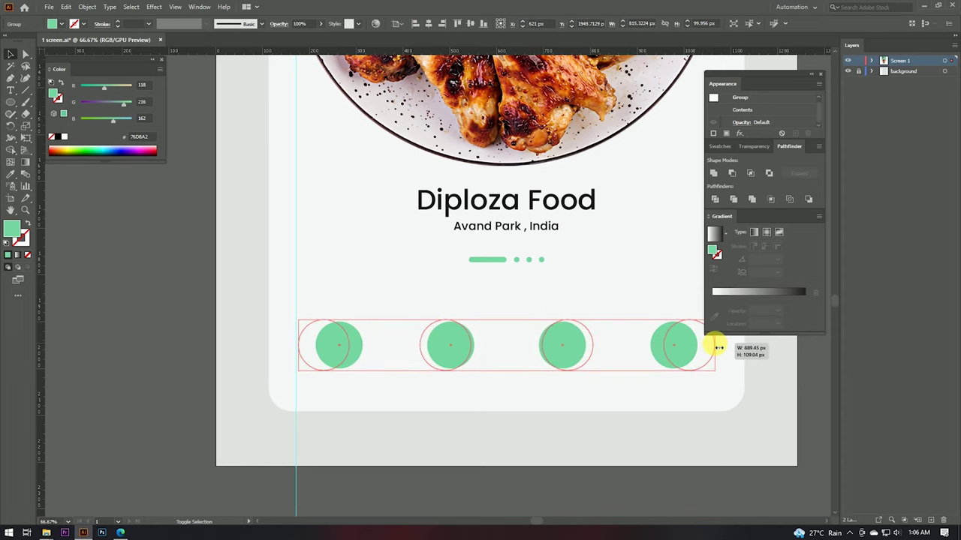
scroll(293, 339, "up", 5)
scroll(361, 349, "up", 3)
left_click_drag(388, 354, 386, 360)
left_click(322, 328)
- Save the document and zoom in on the card
scroll(301, 300, "down", 3)
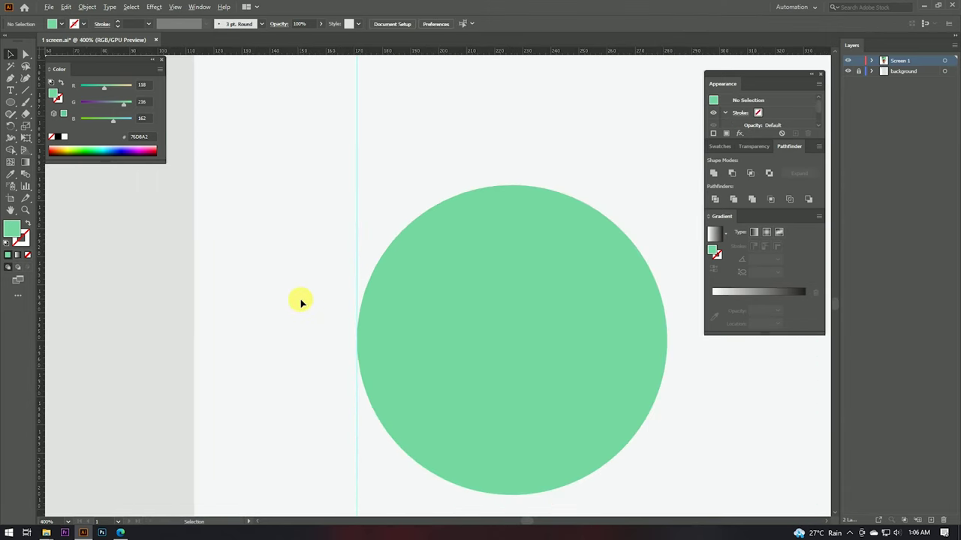
scroll(302, 303, "down", 3)
scroll(303, 303, "down", 3)
scroll(421, 354, "down", 2)
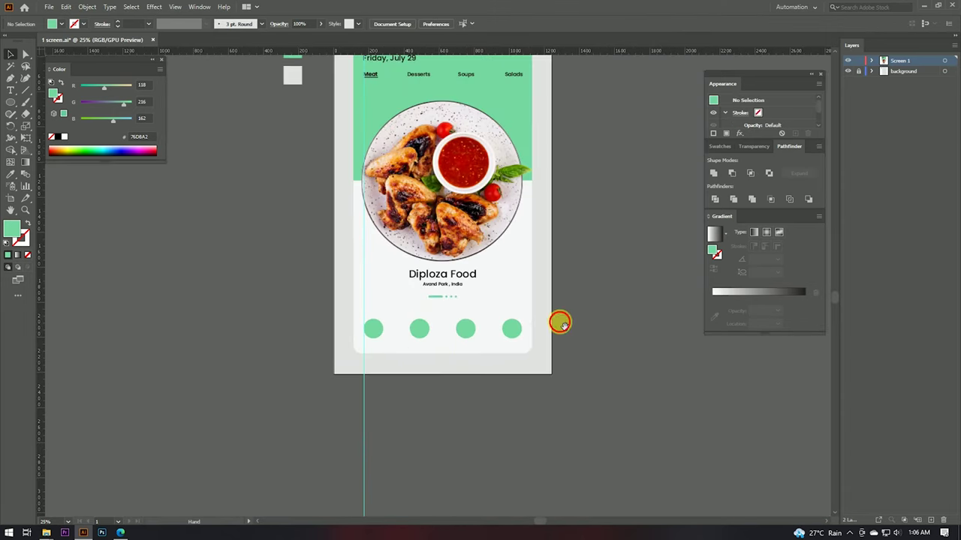
scroll(525, 360, "up", 1)
scroll(495, 397, "up", 2)
key("ctrl+s")
key("ctrl+equal")
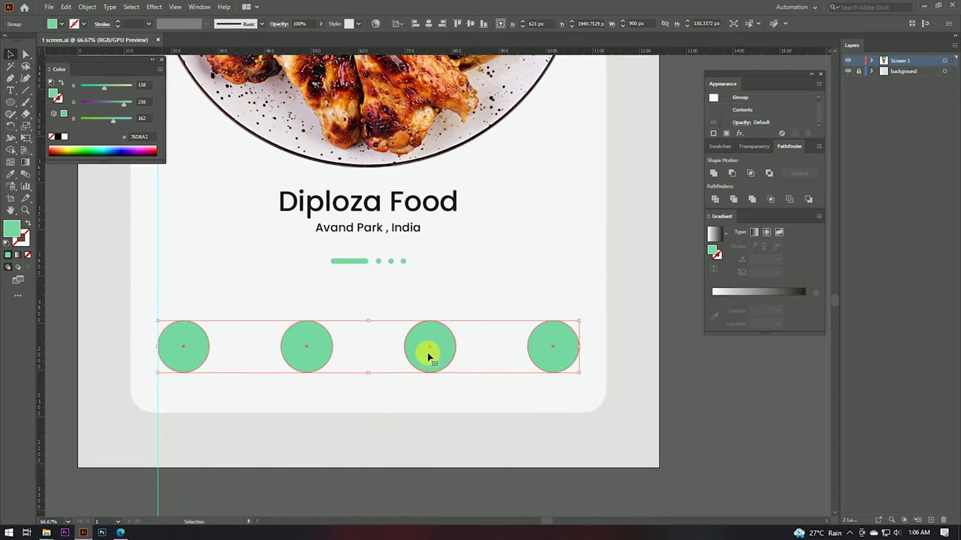
- Nudge the pager group and the Diploza Food title and address slightly down
scroll(441, 416, "down", 1)
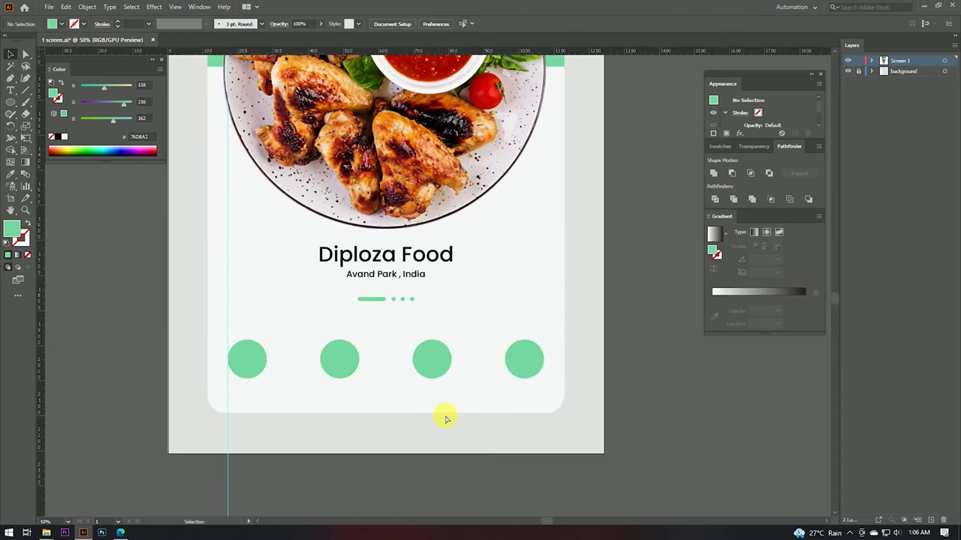
scroll(395, 297, "up", 1)
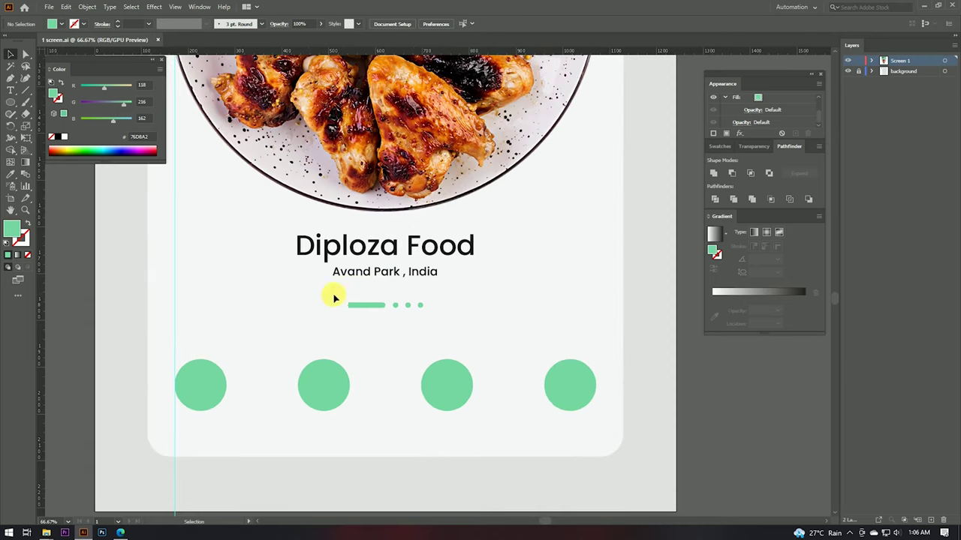
scroll(327, 294, "up", 2)
left_click(462, 321)
left_click_drag(465, 317, 465, 326)
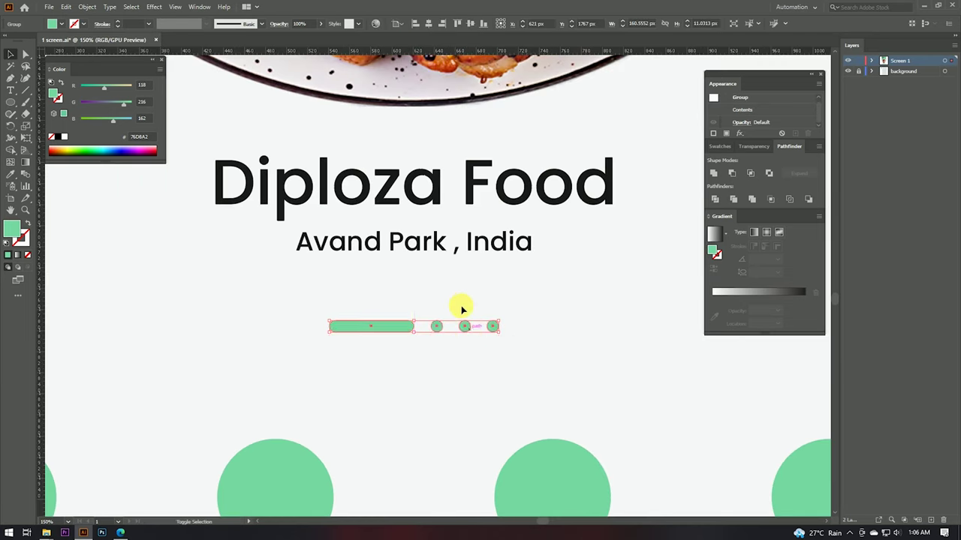
left_click(448, 285)
left_click_drag(397, 188, 430, 205)
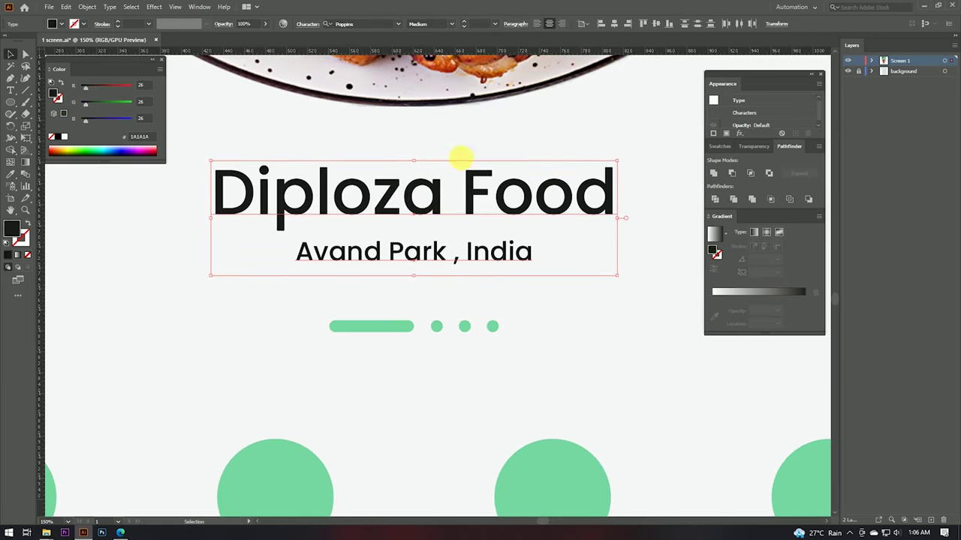
left_click(457, 155)
scroll(457, 154, "down", 1)
scroll(497, 202, "down", 1)
- Apply a Drop Shadow effect to the group of four circles
left_click_drag(581, 225, 526, 280)
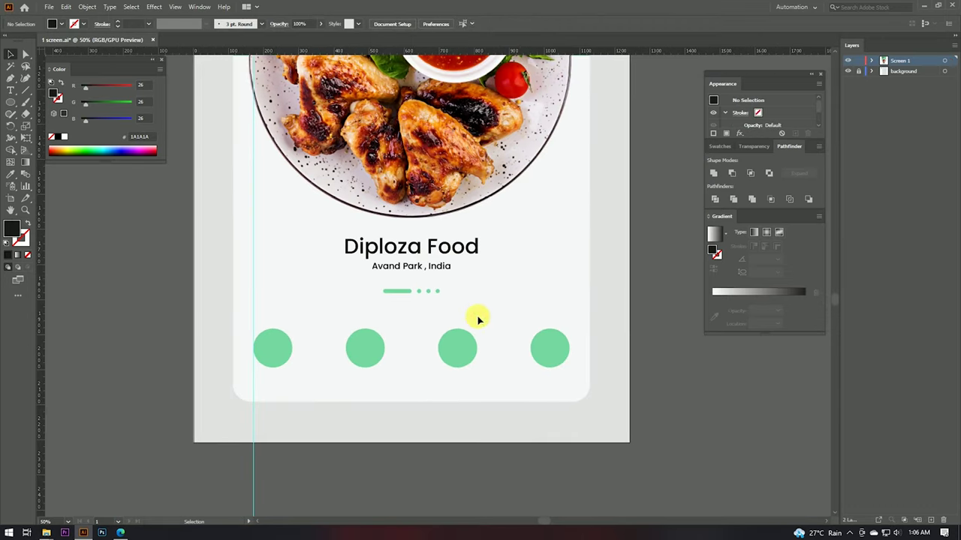
scroll(424, 367, "down", 1)
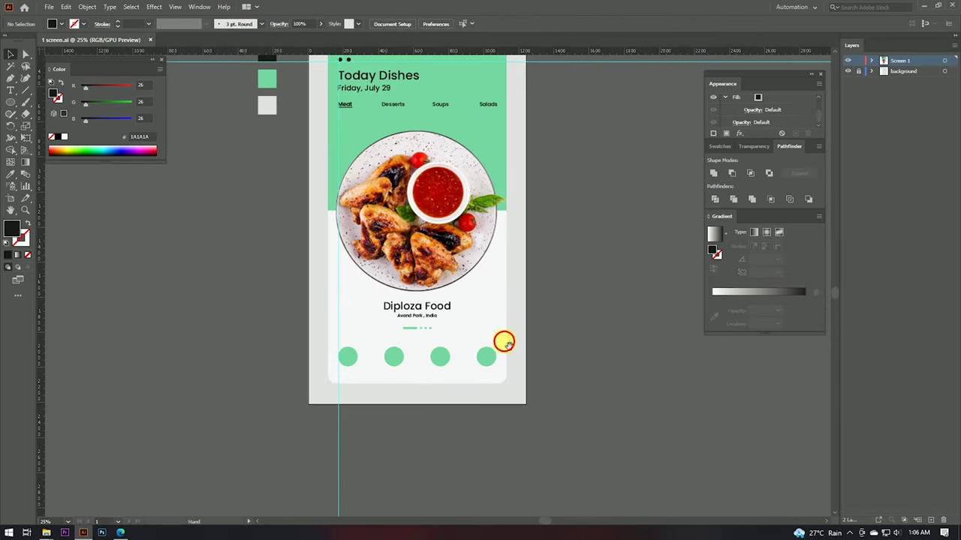
left_click_drag(503, 342, 500, 347)
scroll(415, 404, "up", 1)
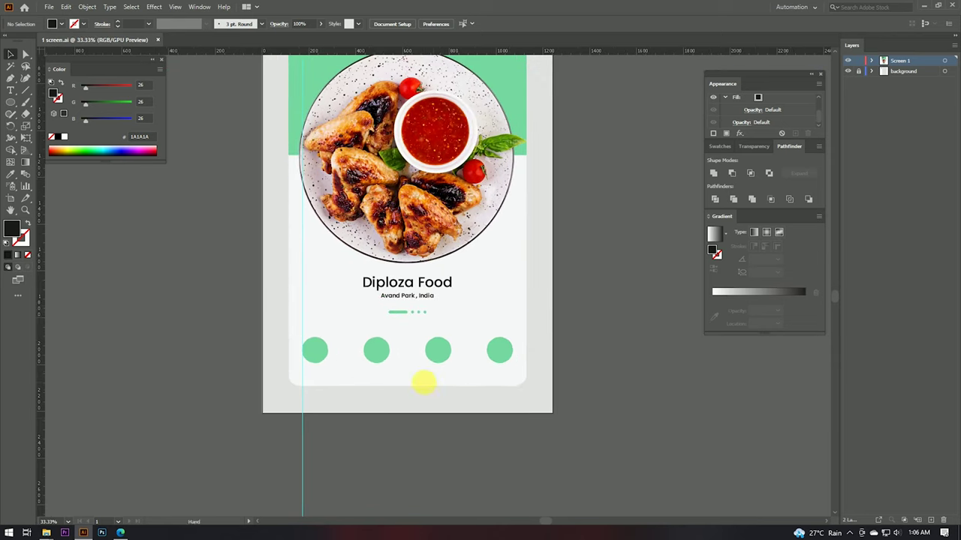
left_click(436, 352)
left_click(153, 8)
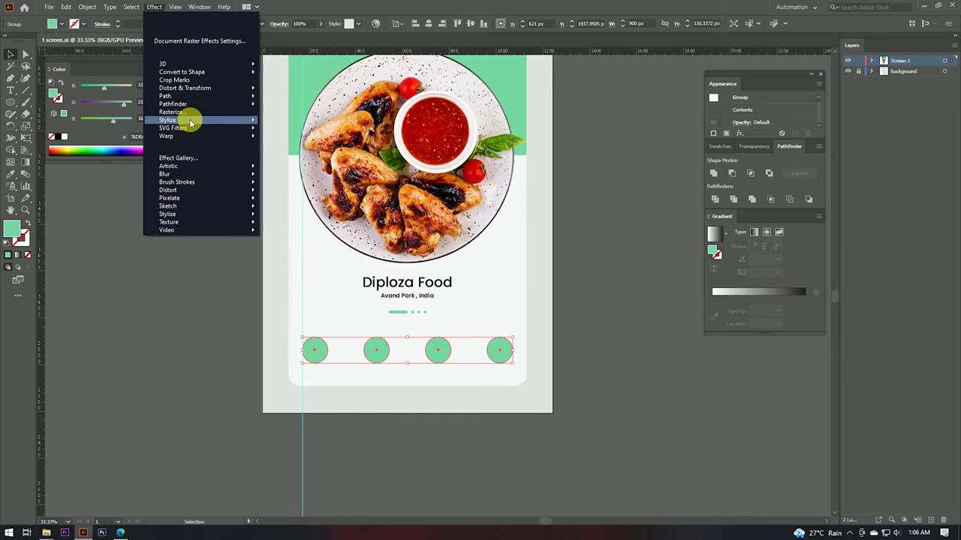
left_click(278, 122)
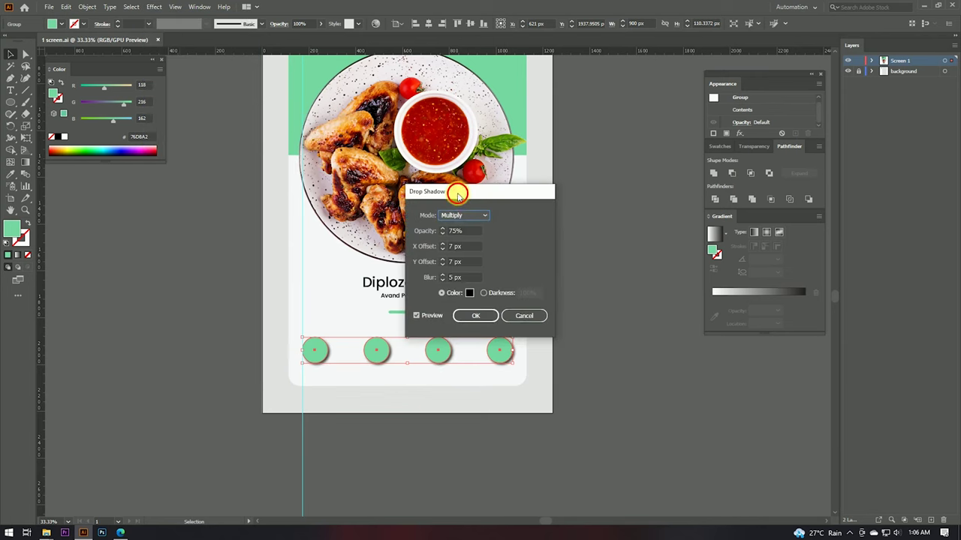
left_click_drag(457, 194, 625, 185)
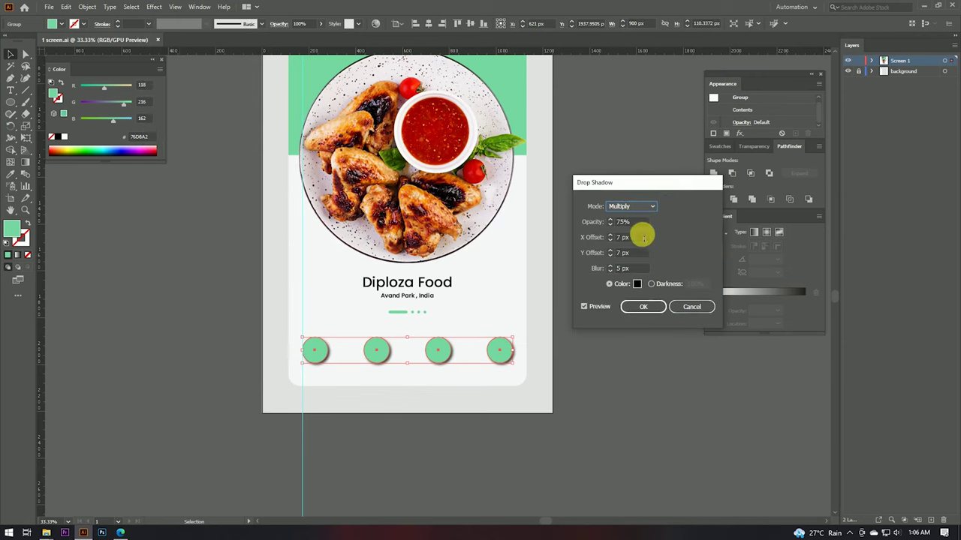
- Set the drop shadow colour to a deep green
left_click(638, 222)
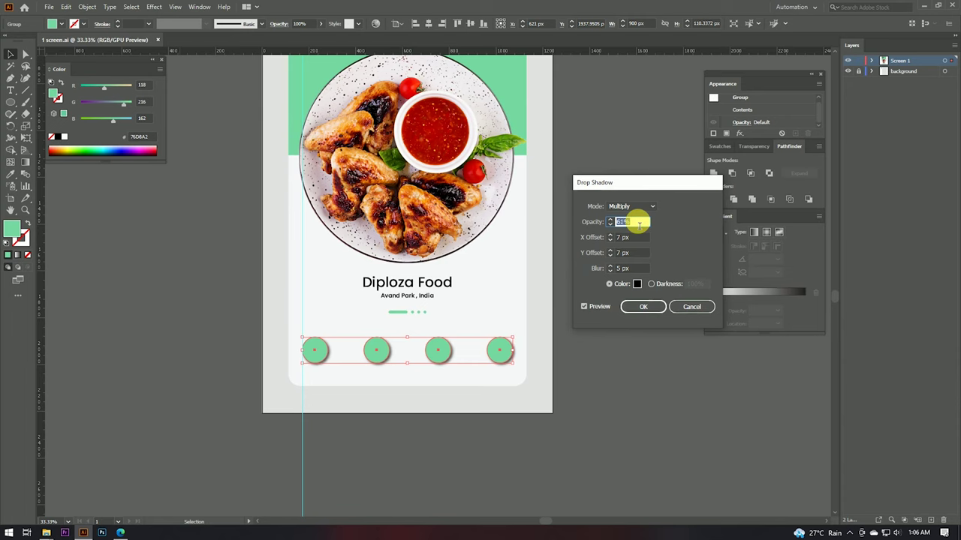
left_click(636, 283)
left_click_drag(519, 178, 646, 174)
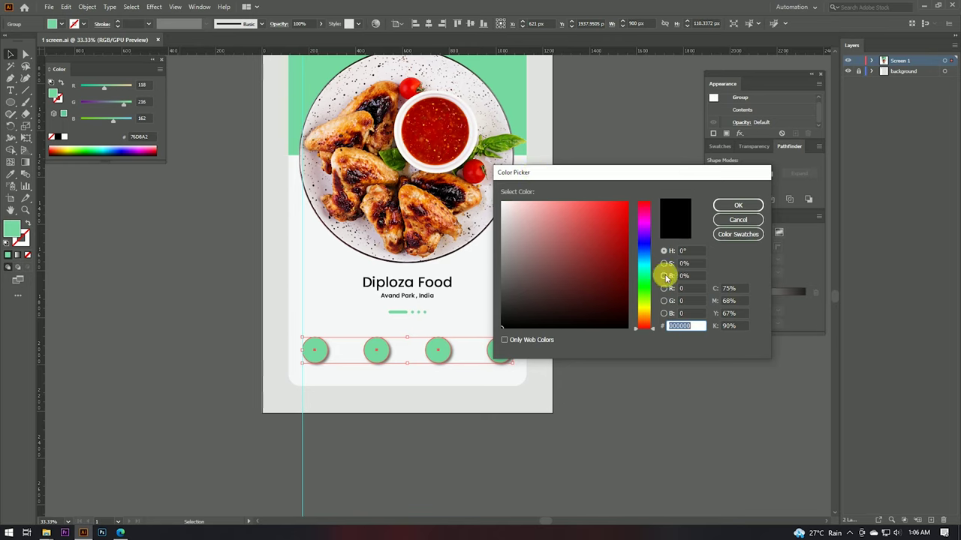
left_click_drag(642, 301, 644, 274)
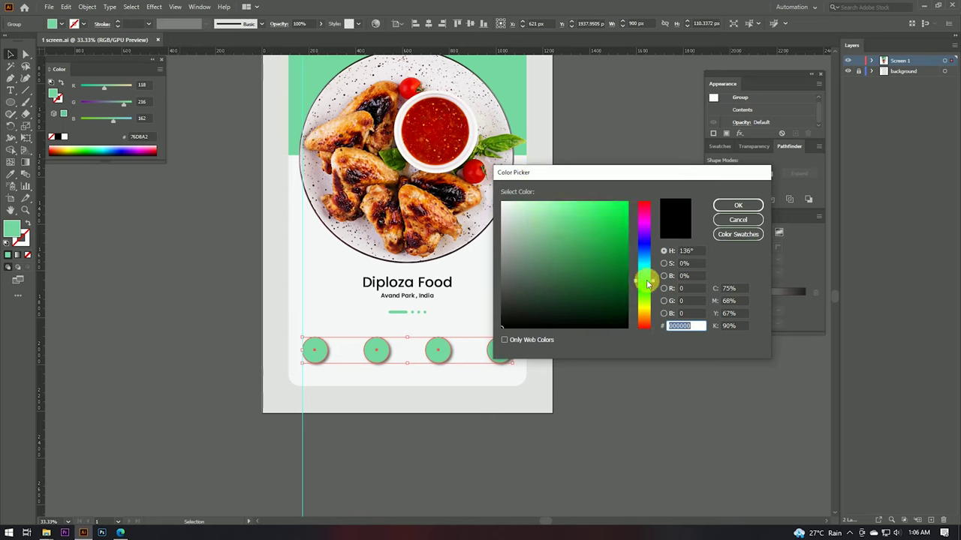
left_click(627, 249)
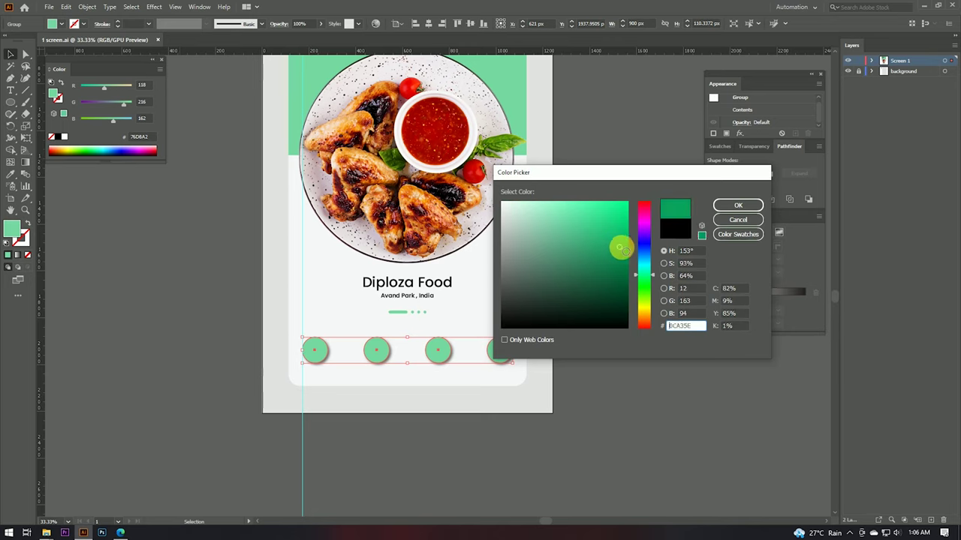
left_click(722, 207)
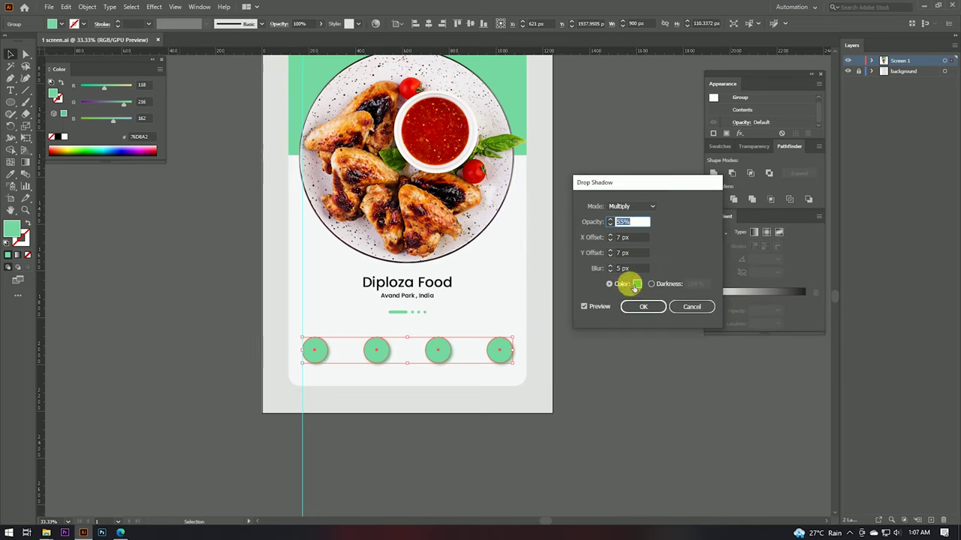
left_click(637, 283)
left_click(737, 206)
type("10")
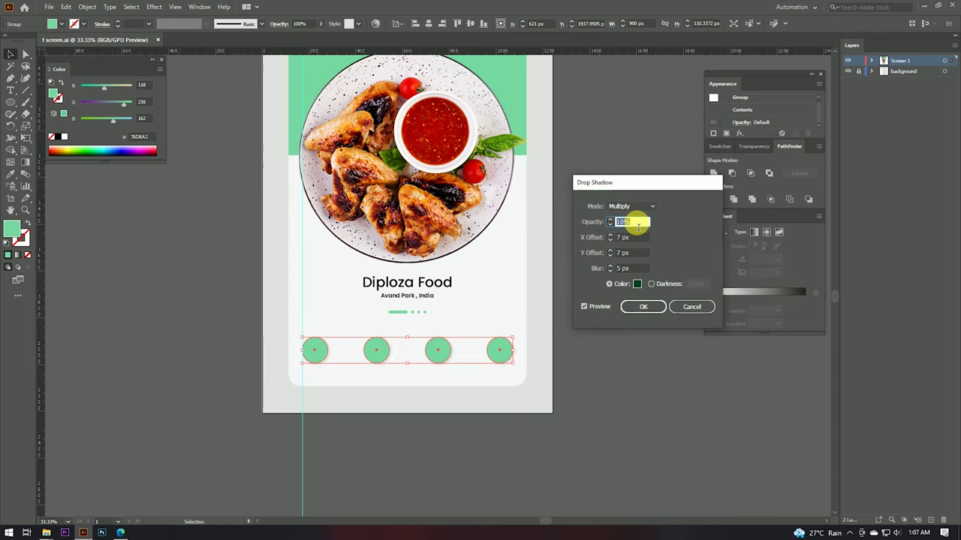
- Set shadow X offset 0 px and Y offset 7 px, adjust opacity, and apply
left_click(617, 238)
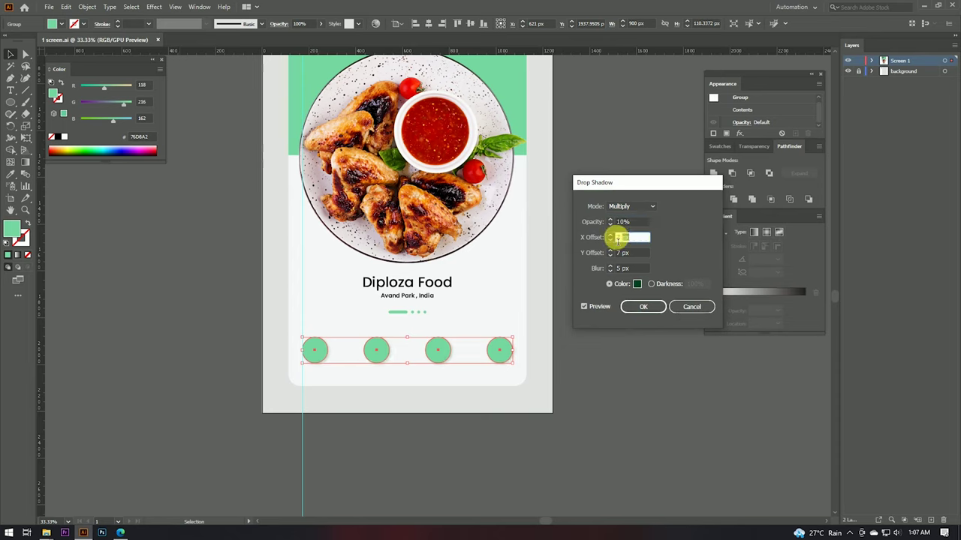
type("0")
left_click(631, 254)
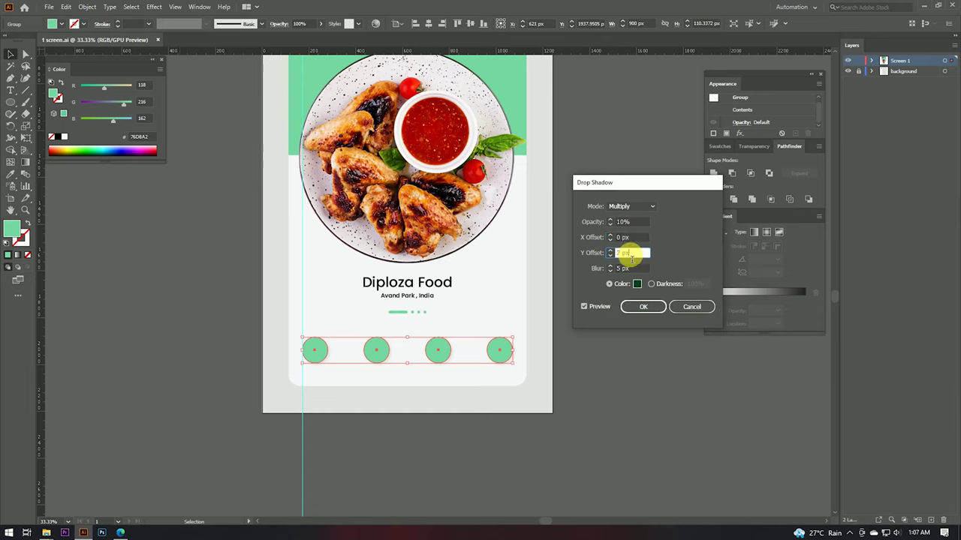
left_click(635, 223)
type("23")
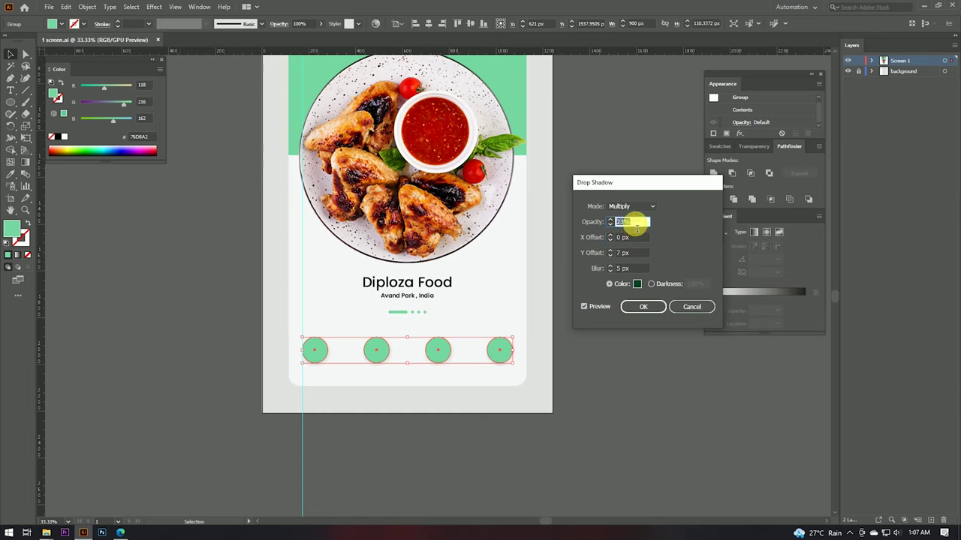
left_click(641, 306)
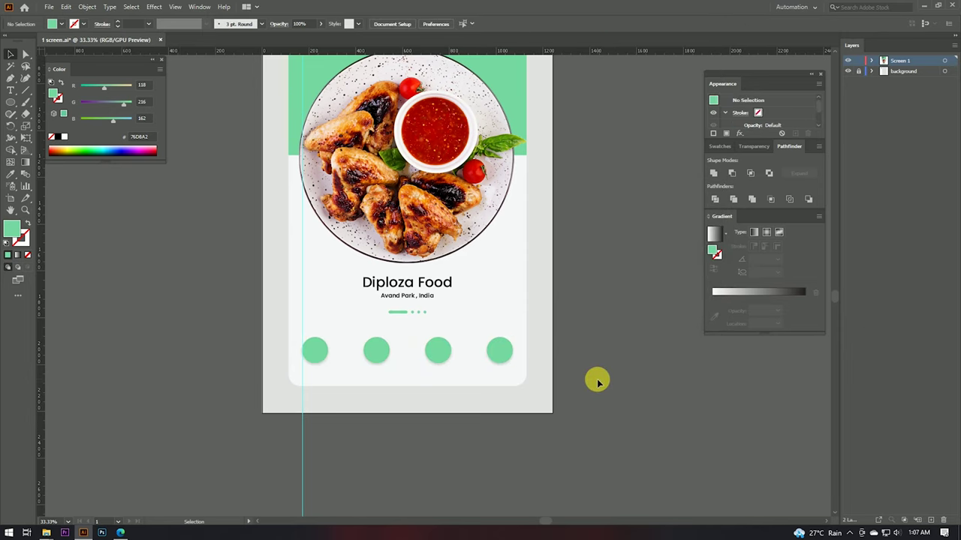
- Change the circles' drop shadow to 15% opacity in dark green 003017
left_click(511, 354)
left_click(809, 112)
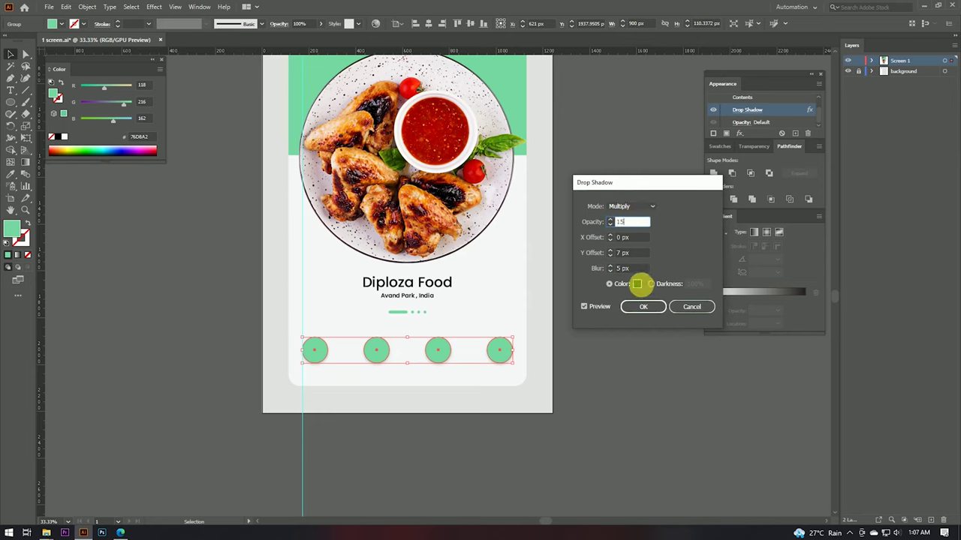
left_click(637, 283)
left_click(627, 304)
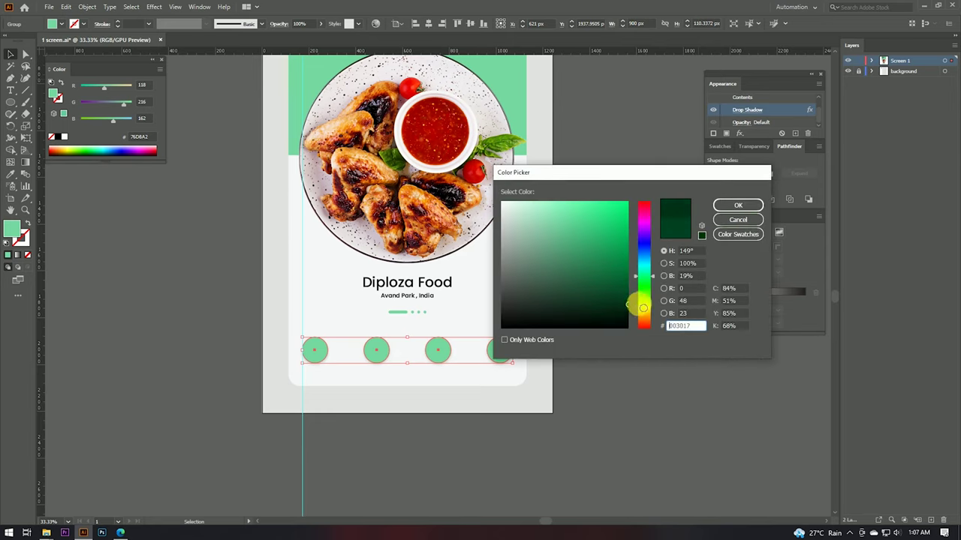
left_click(724, 207)
left_click(650, 307)
left_click(568, 388)
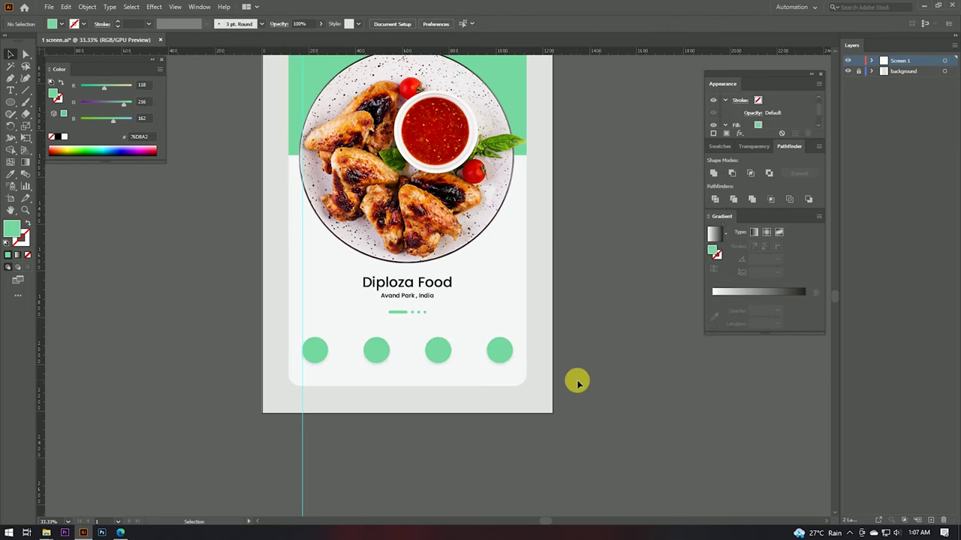
- Switch to the browser's Iconfinder 'home' icon search
scroll(405, 401, "up", 3)
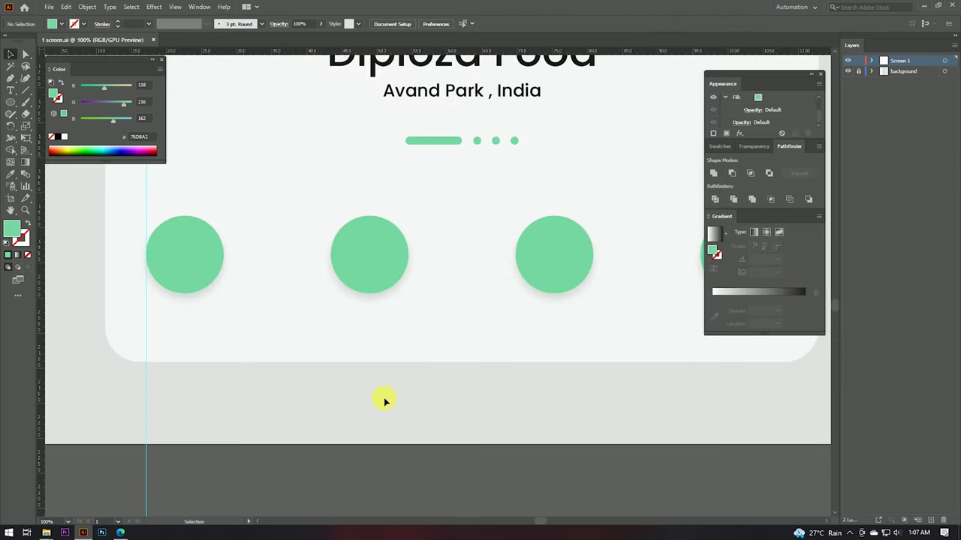
scroll(400, 403, "down", 1)
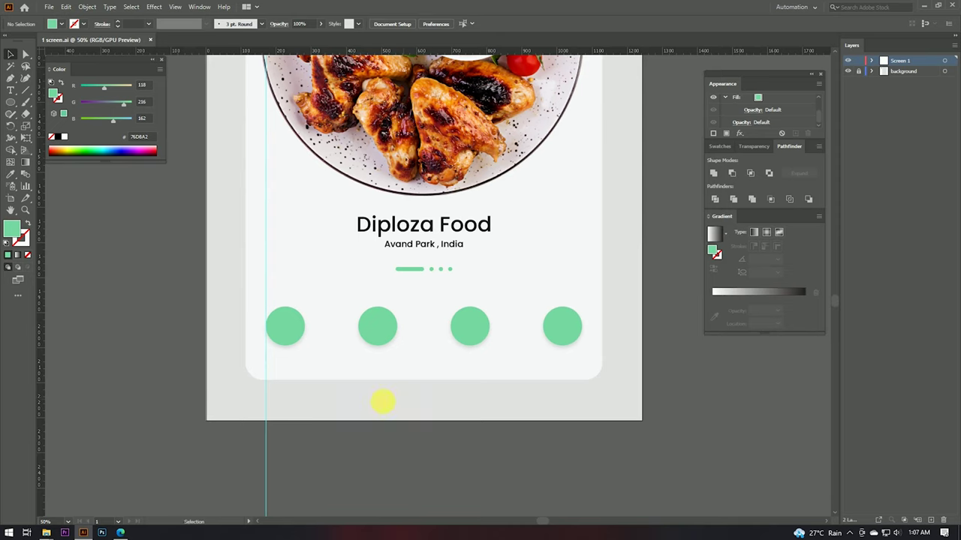
left_click(120, 533)
left_click(182, 66)
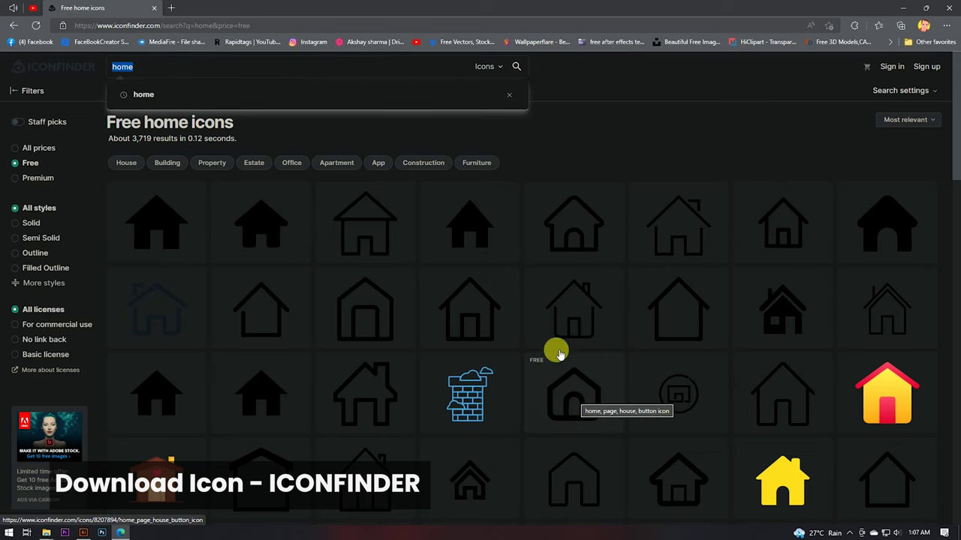
- Download the solid rounded house icon as SVG and carry it over to Illustrator
scroll(559, 353, "down", 2)
scroll(561, 322, "down", 2)
left_click(259, 286)
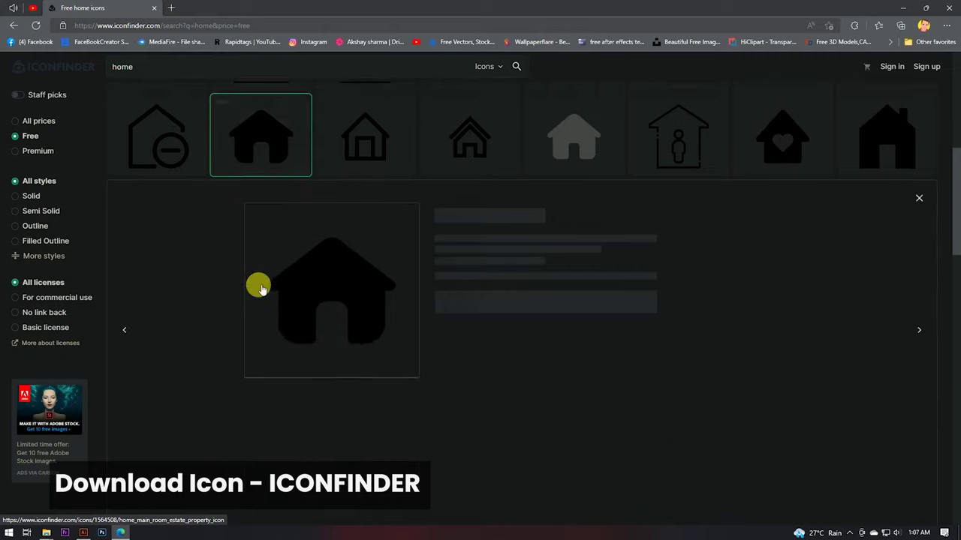
left_click(481, 247)
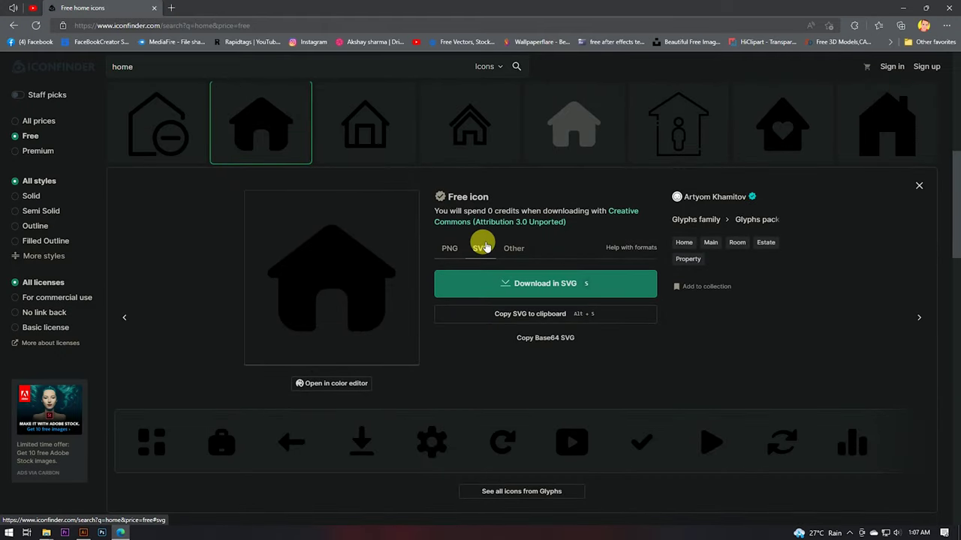
left_click(543, 283)
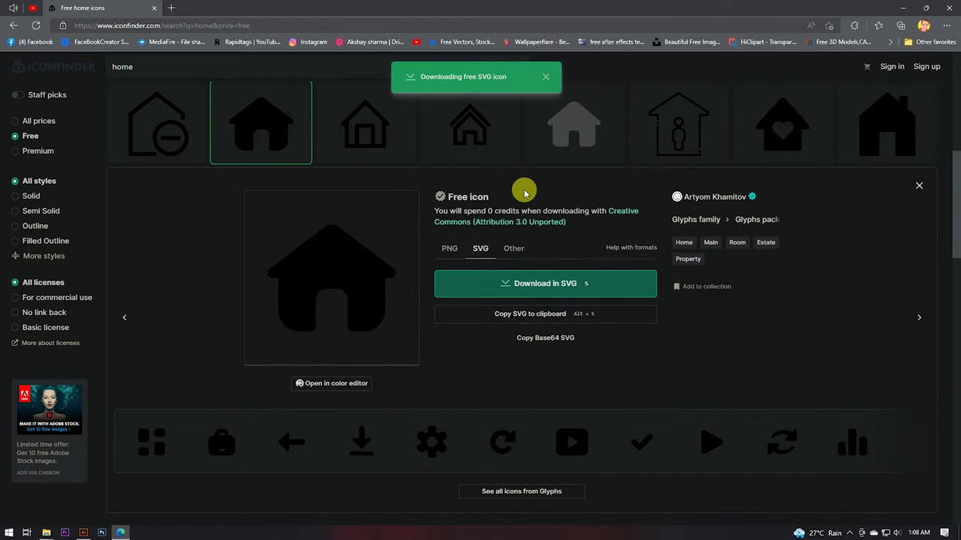
mouse_move(788, 63)
left_mouse_down()
mouse_move(79, 517)
mouse_move(308, 45)
left_mouse_up()
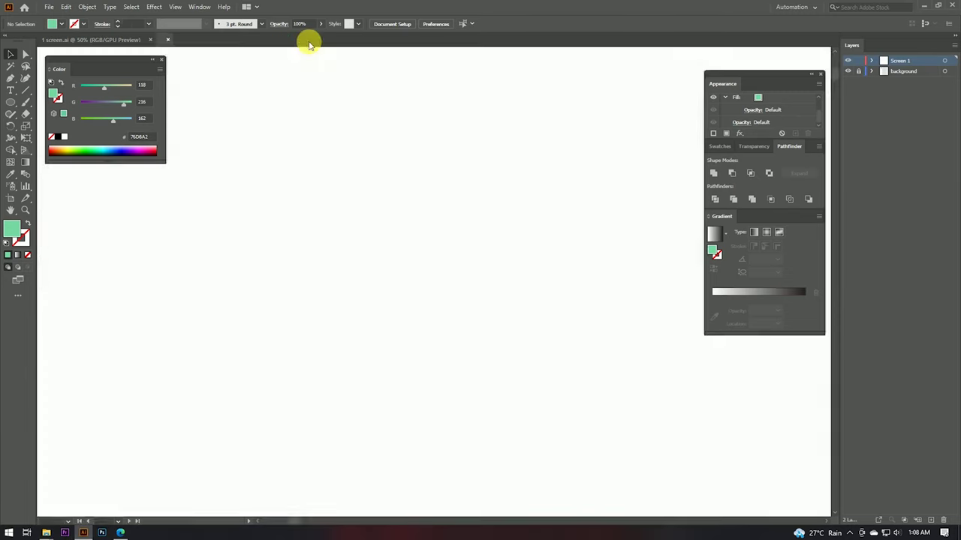
- Copy the house icon from the SVG into 1 screen.ai onto the first green circle
key("ctrl+0")
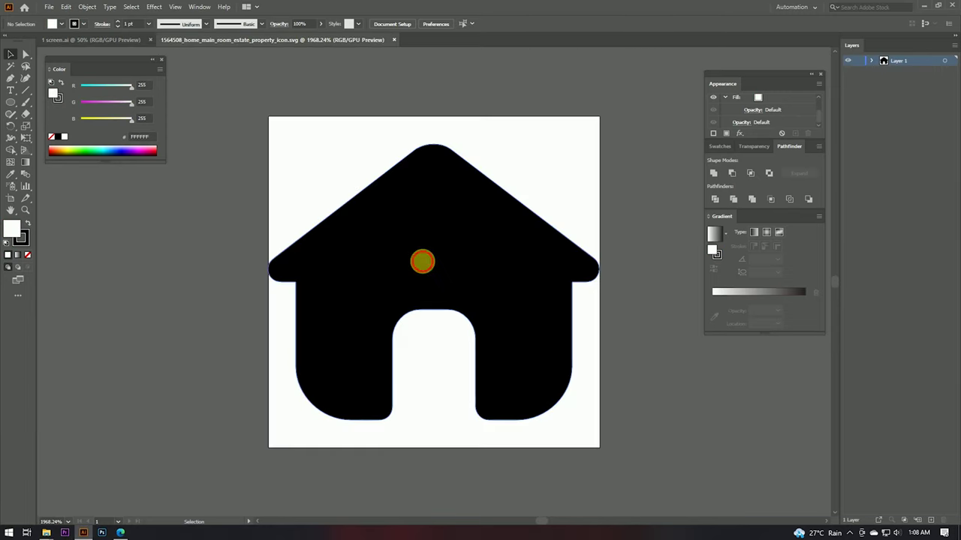
left_click(422, 261)
left_click(90, 39)
left_click(284, 294)
key("ctrl+minus")
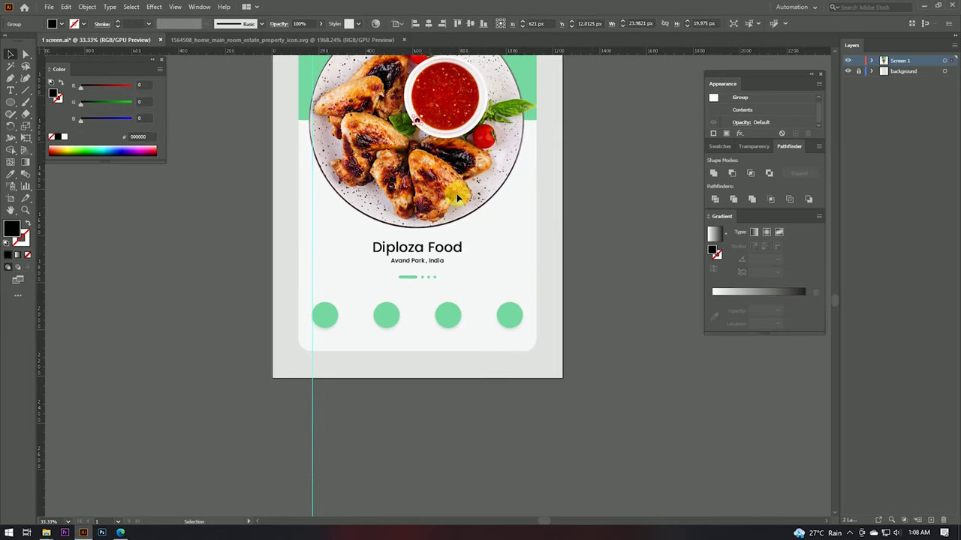
left_click_drag(418, 122, 323, 317)
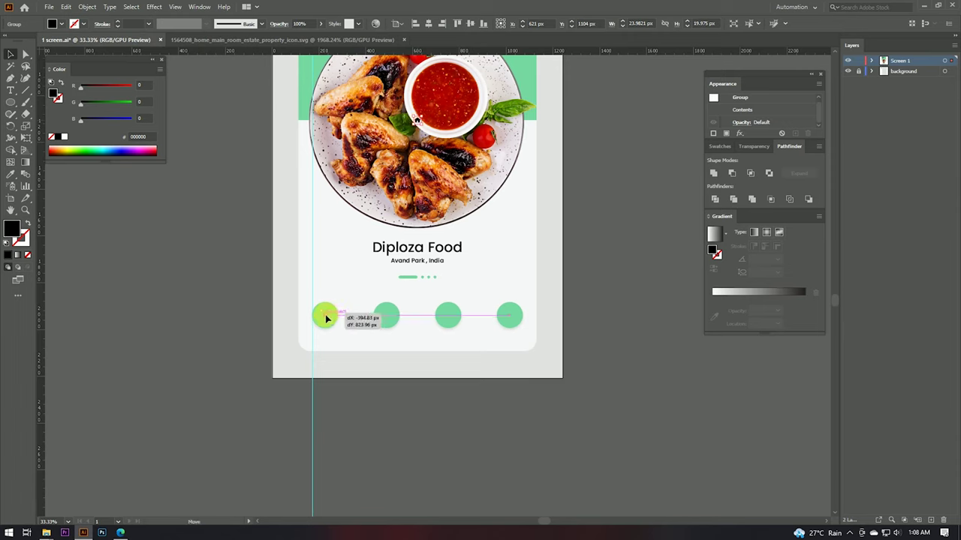
- Scale the house icon up to fill the first circle
scroll(325, 316, "up", 6)
left_click(365, 310)
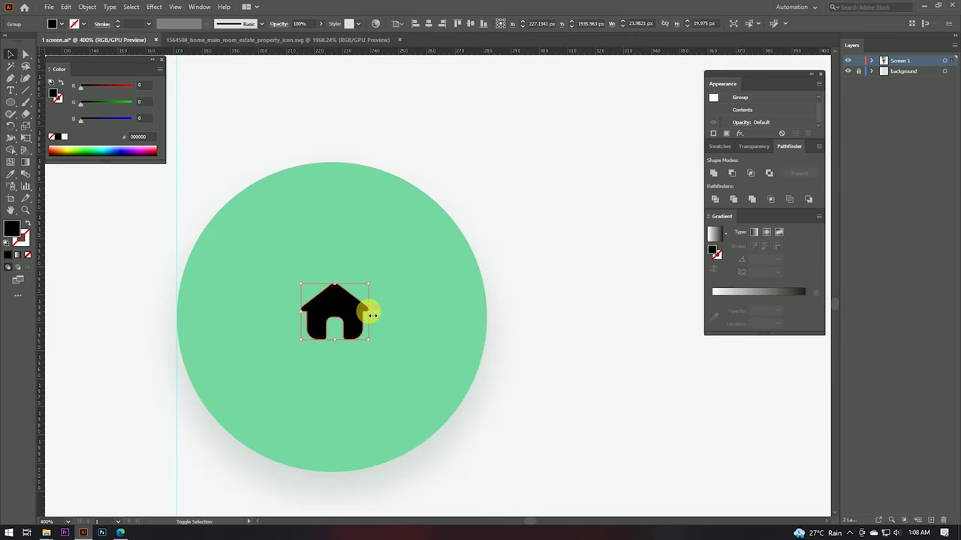
left_click_drag(371, 315, 420, 315)
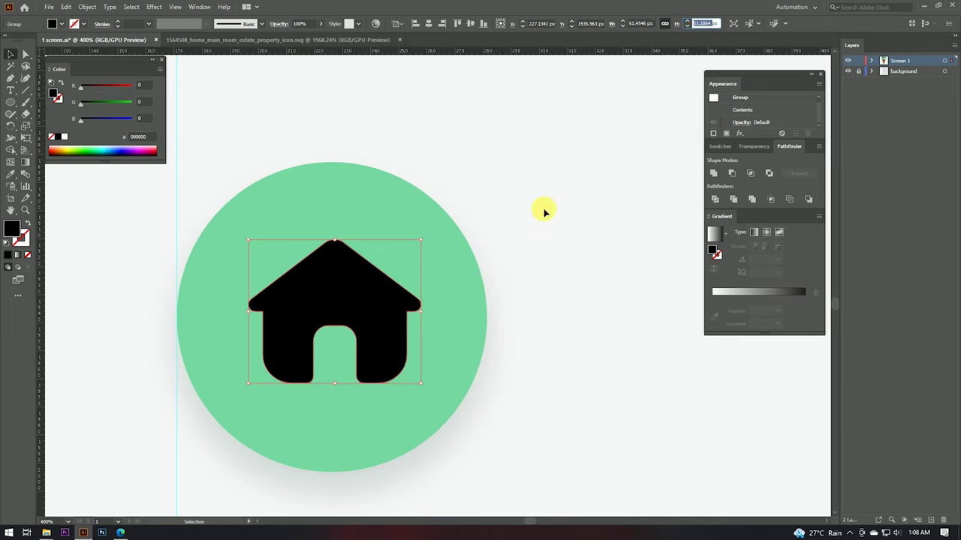
left_click_drag(417, 310, 433, 316)
scroll(395, 315, "down", 4)
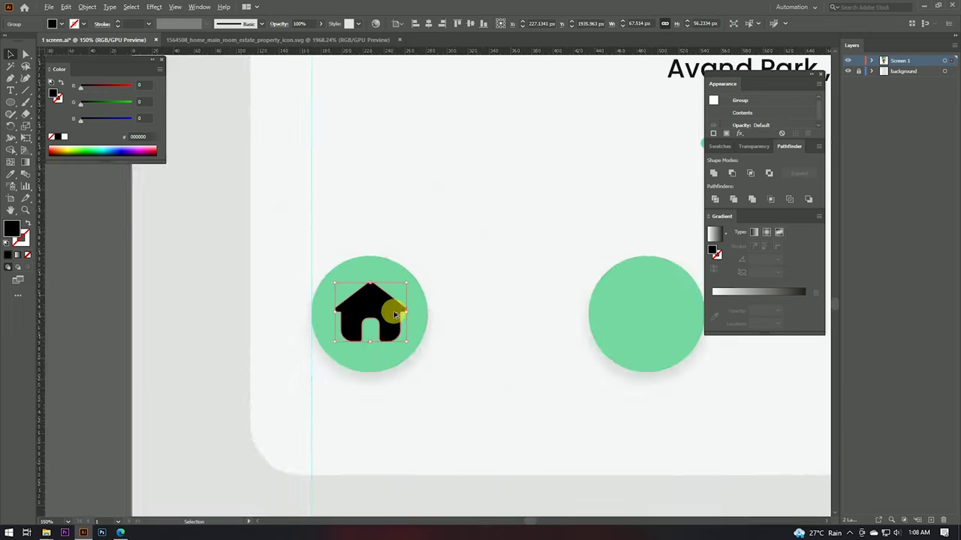
scroll(396, 316, "down", 5)
scroll(368, 133, "down", 1)
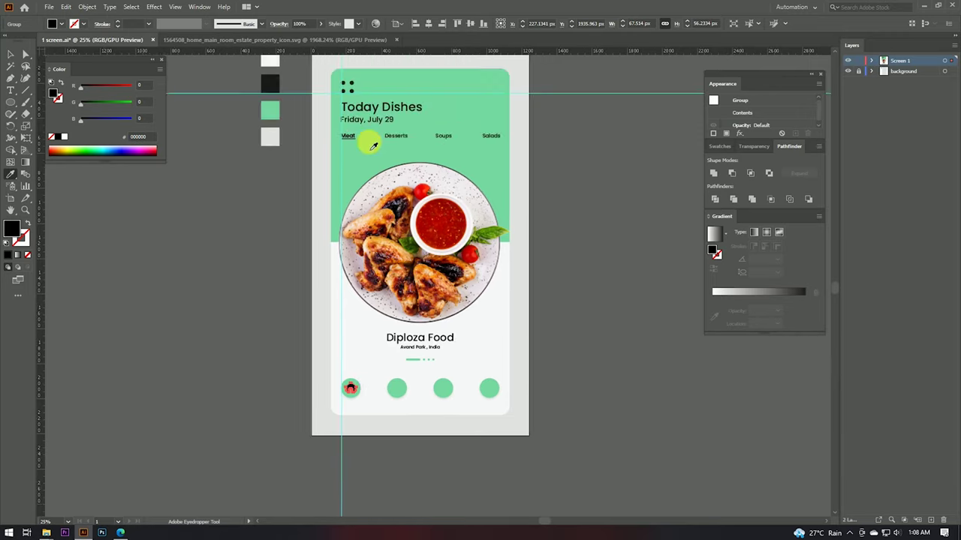
scroll(370, 103, "up", 6)
- Colour the house 1A1A1A by sampling the header text, then shrink it slightly to fit
key("i")
left_click(402, 126)
scroll(397, 112, "down", 5)
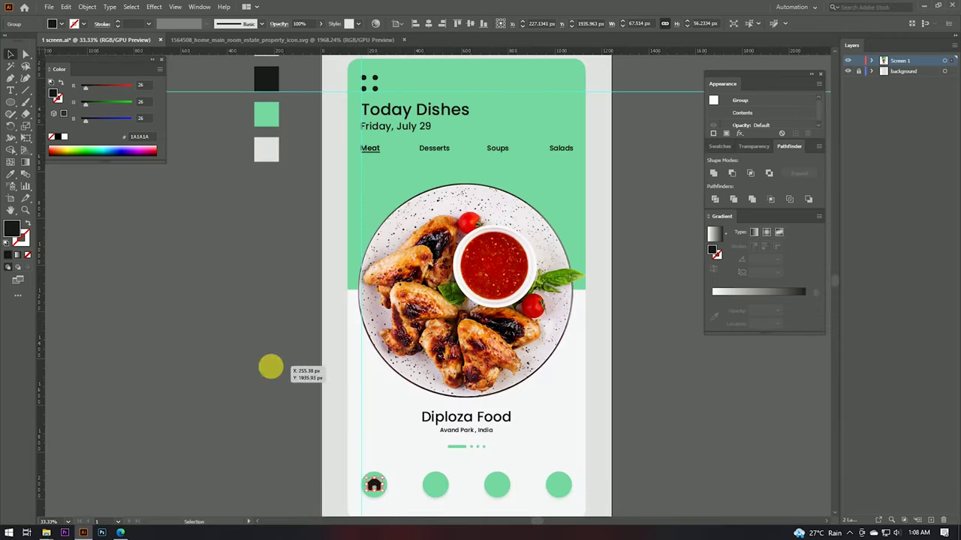
key("v")
left_click(274, 398)
scroll(375, 376, "down", 3)
scroll(396, 341, "up", 5)
left_click(386, 272)
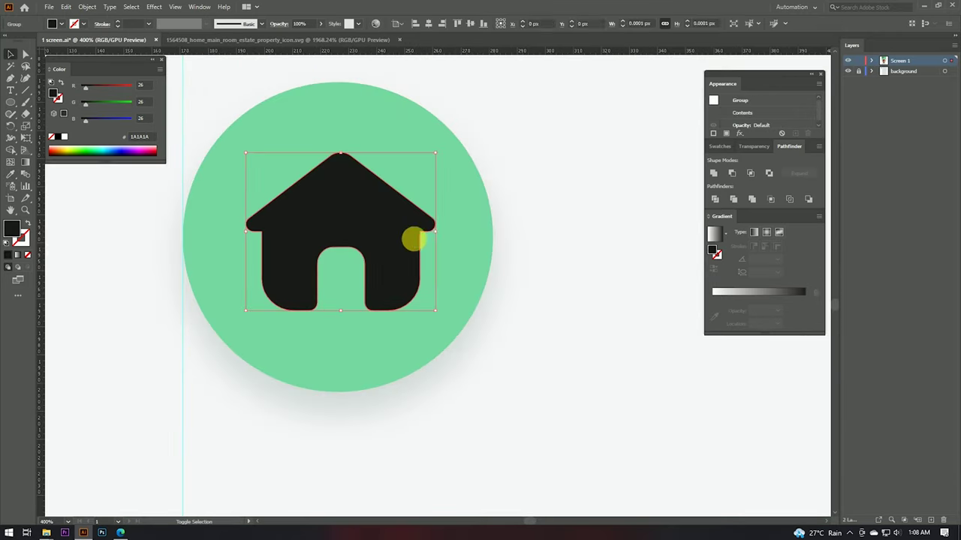
left_click_drag(434, 231, 428, 235)
- Review the card and return to Iconfinder's home icon search
key("ctrl+shift+a")
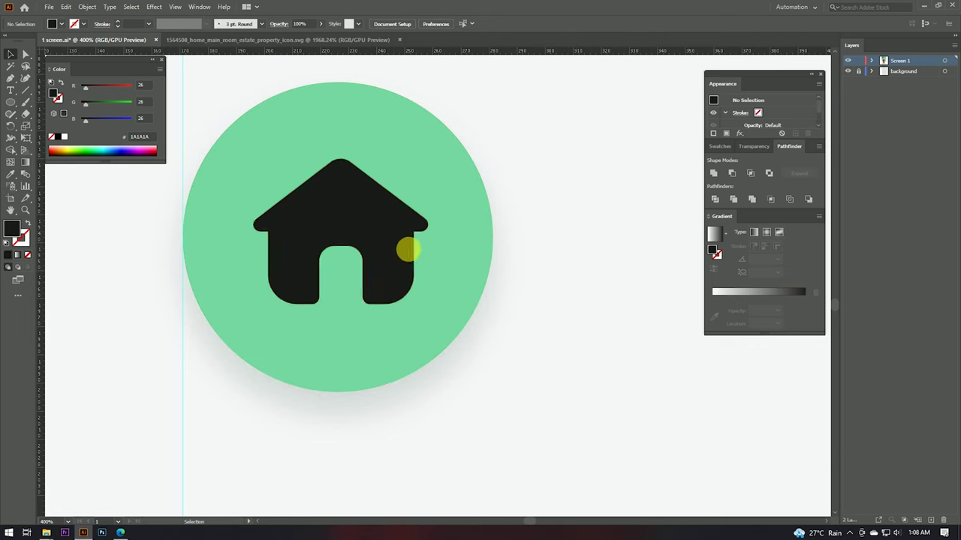
scroll(413, 262, "down", 5)
left_click_drag(436, 372, 418, 386)
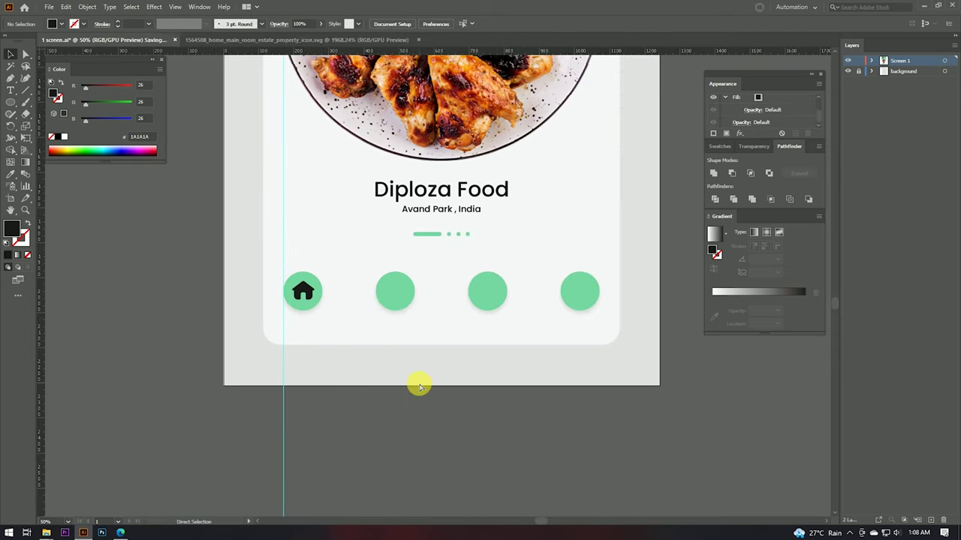
scroll(446, 388, "down", 1)
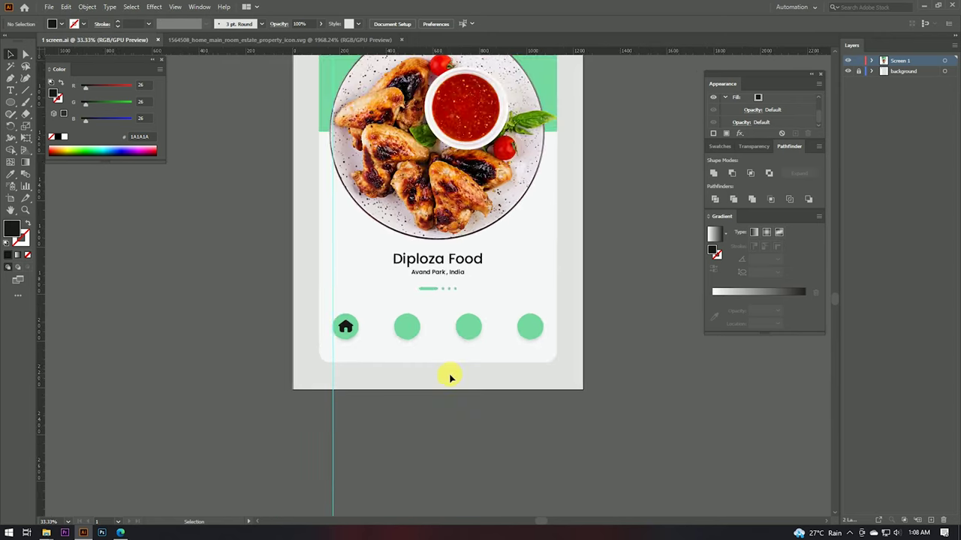
scroll(451, 376, "down", 1)
left_click_drag(593, 362, 589, 317)
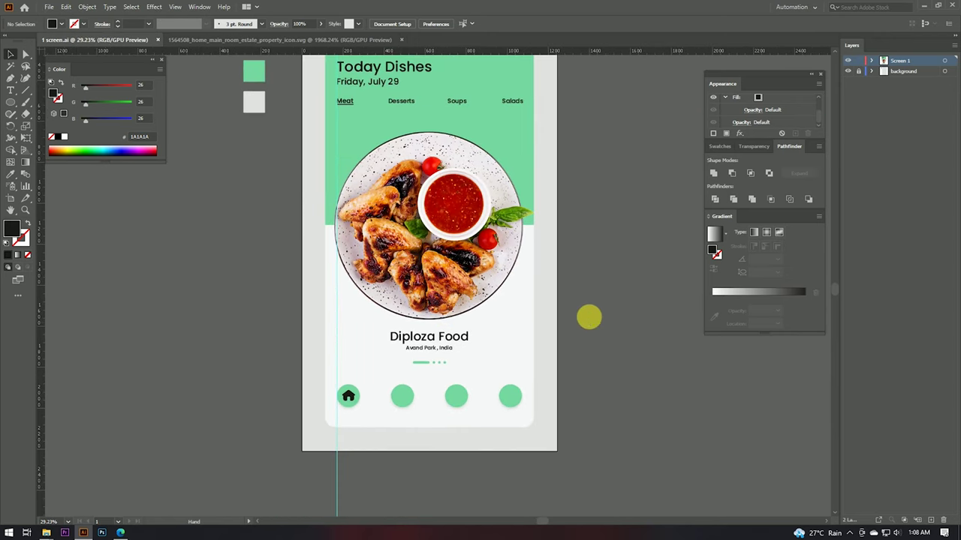
scroll(465, 397, "up", 1)
scroll(420, 420, "up", 2)
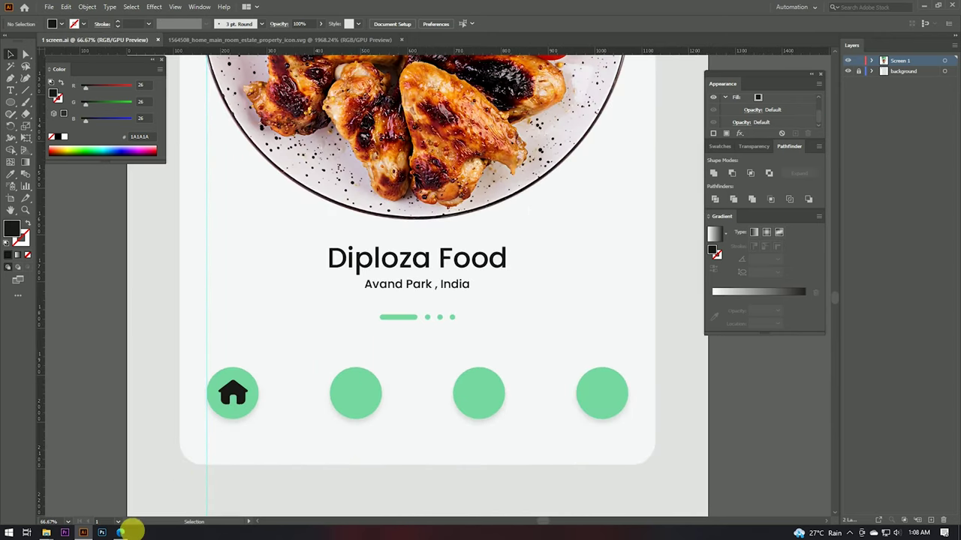
left_click(130, 530)
left_click(101, 67)
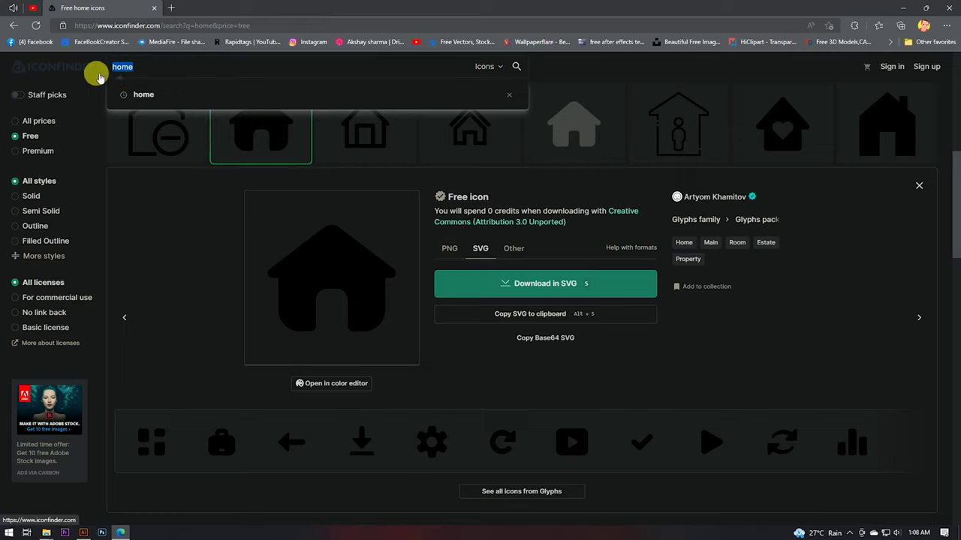
- Search Iconfinder for 'search' and download the free solid magnifier icon as SVG
type("search")
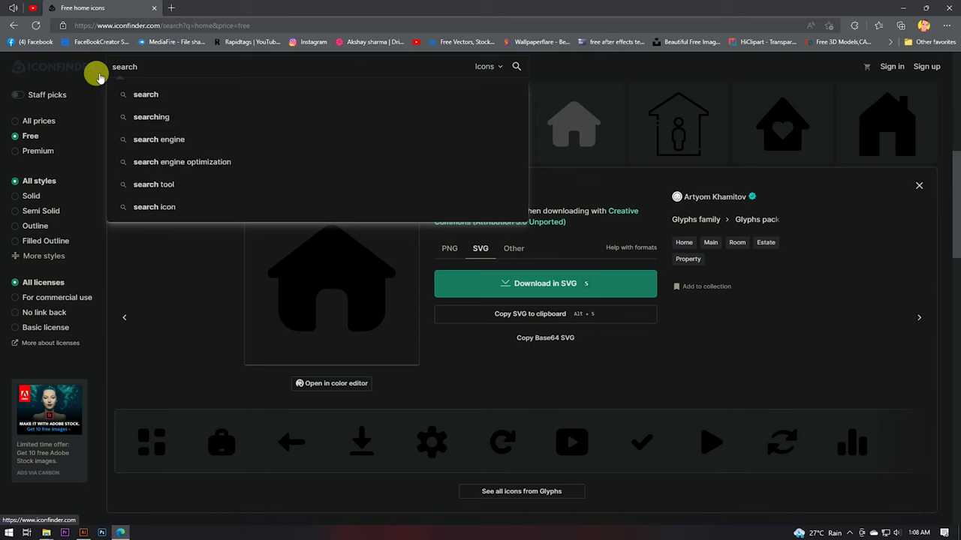
key("Return")
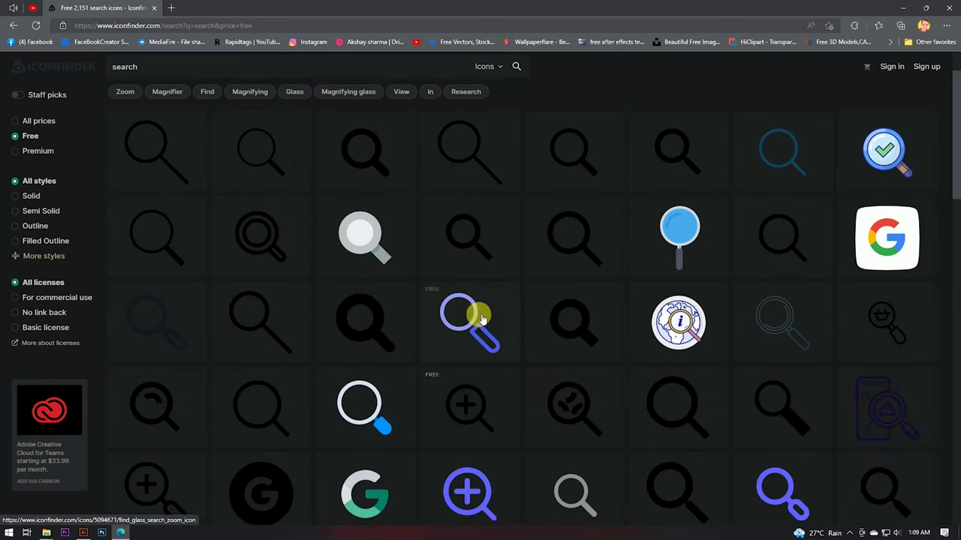
left_click(368, 326)
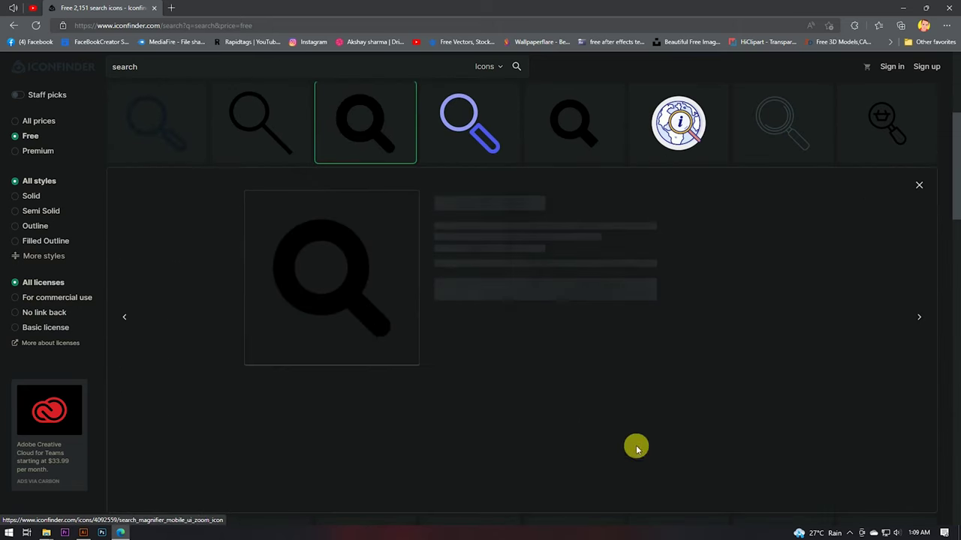
left_click(550, 281)
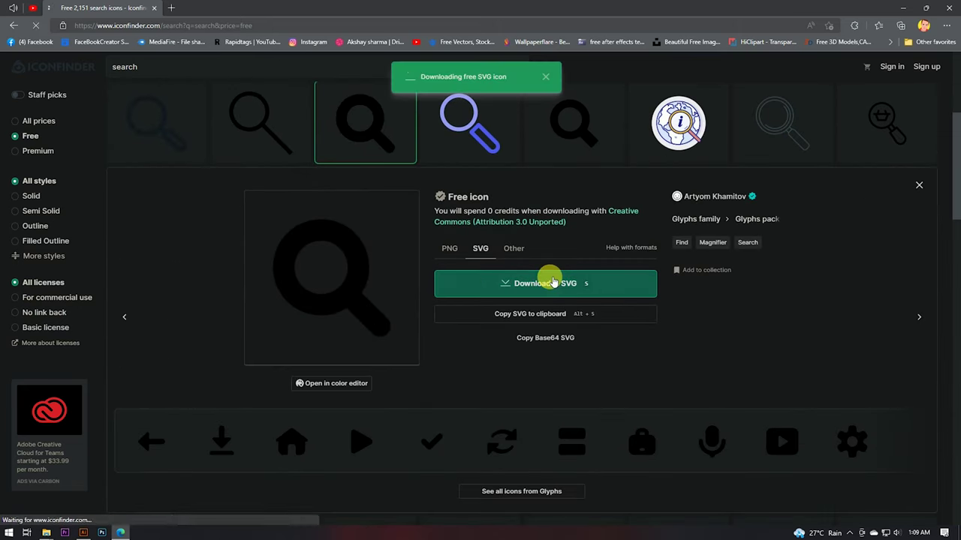
mouse_move(785, 65)
left_mouse_down()
mouse_move(246, 462)
mouse_move(364, 406)
left_mouse_up()
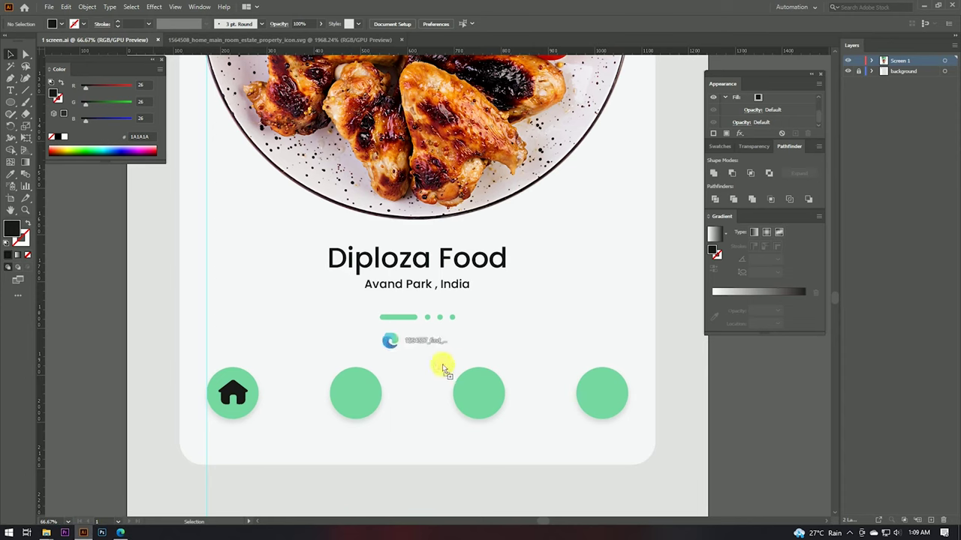
- Open the magnifier SVG and paste the icon into the 1 screen.ai food app design
left_click_drag(364, 405, 439, 33)
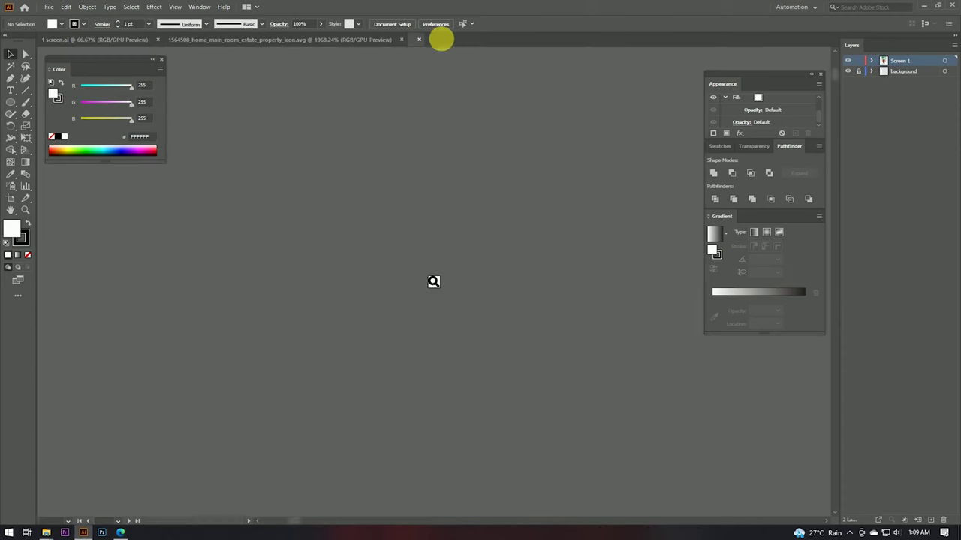
left_click(493, 257)
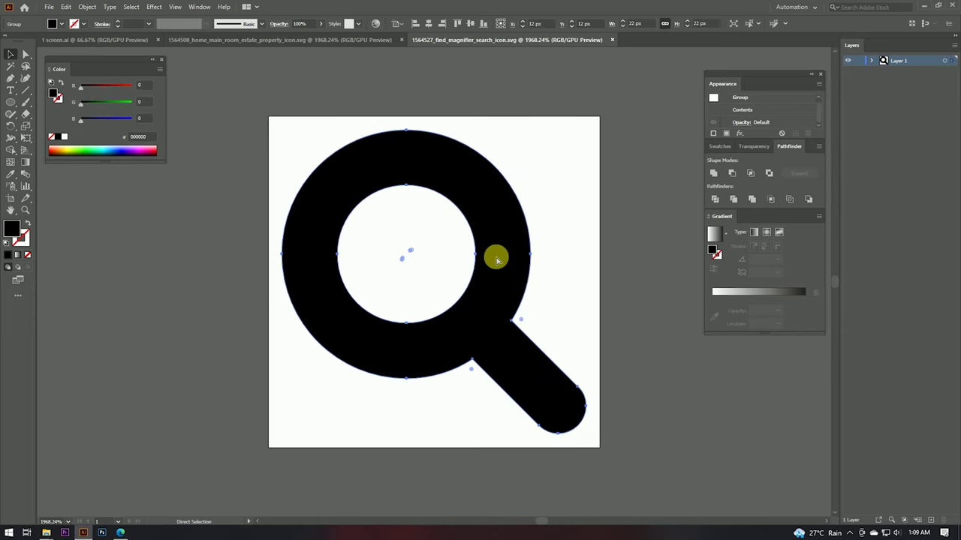
left_click(114, 43)
key("ctrl+v")
mouse_move(439, 283)
left_mouse_down()
mouse_move(415, 328)
mouse_move(450, 321)
mouse_move(443, 294)
mouse_move(359, 397)
left_mouse_up()
key("ctrl+z")
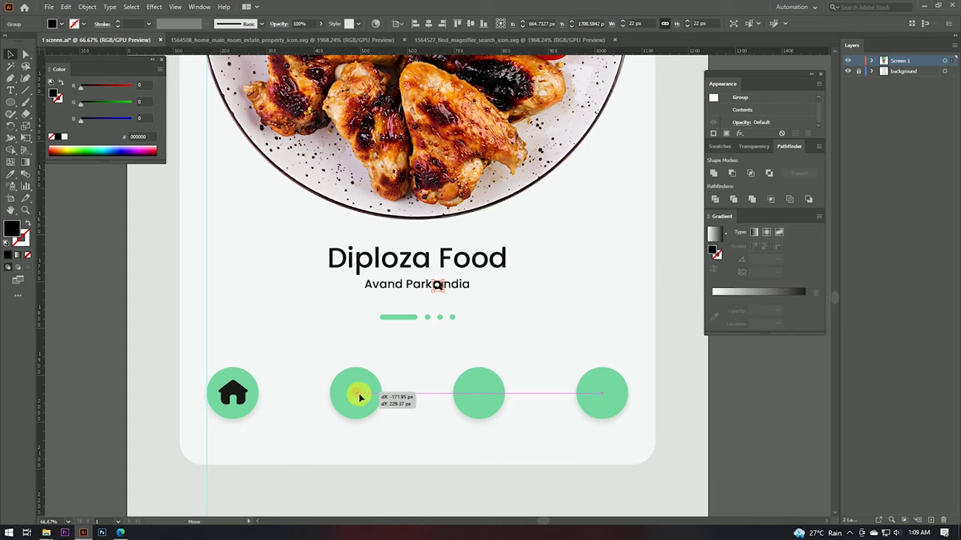
- Move the magnifier into the second green circle and scale it up to about 61.7 px
scroll(358, 393, "up", 10)
mouse_move(369, 394)
left_mouse_down()
mouse_move(370, 356)
mouse_move(433, 356)
left_mouse_up()
scroll(370, 357, "down", 3)
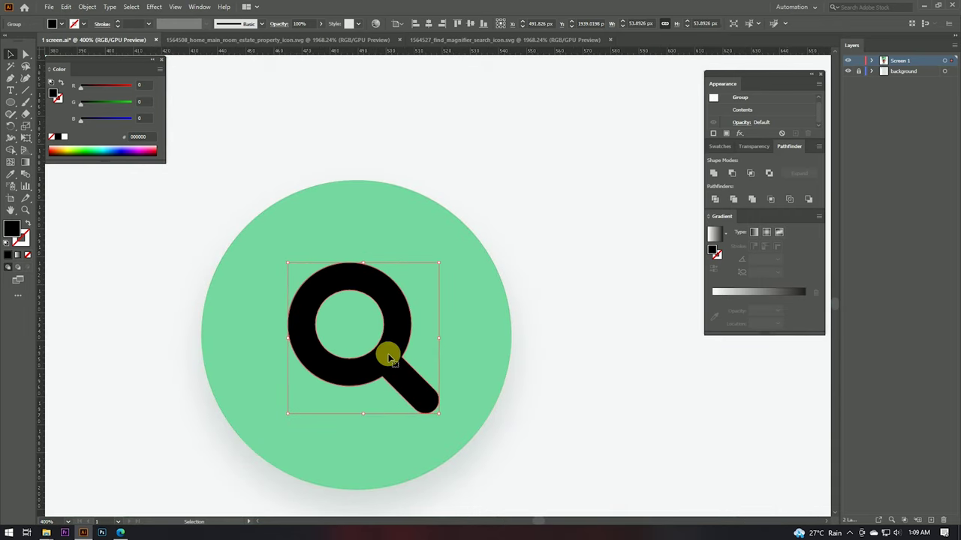
left_click_drag(437, 343, 453, 343)
scroll(453, 314, "down", 3)
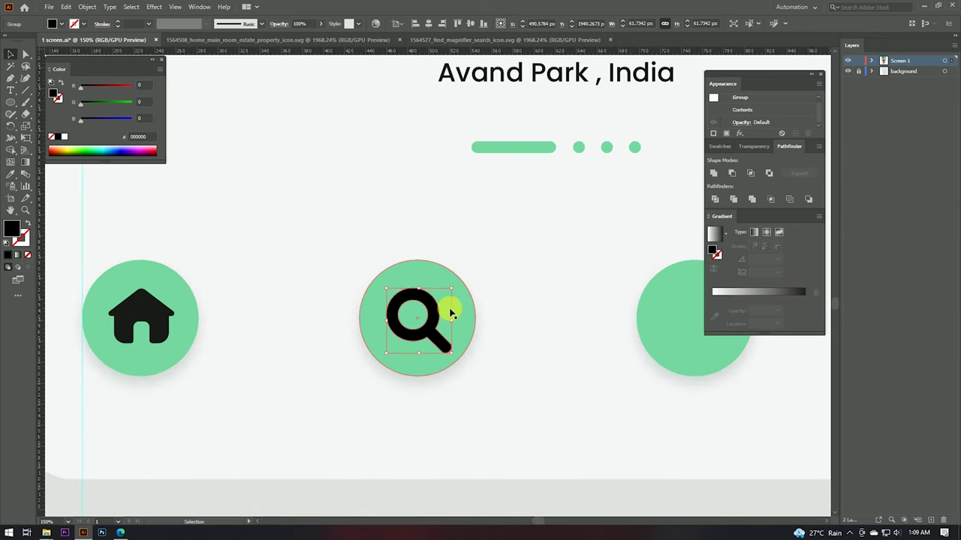
- Fill the magnifier with the house icon's dark 1A1A1A colour using the Eyedropper
key("i")
left_click(160, 315)
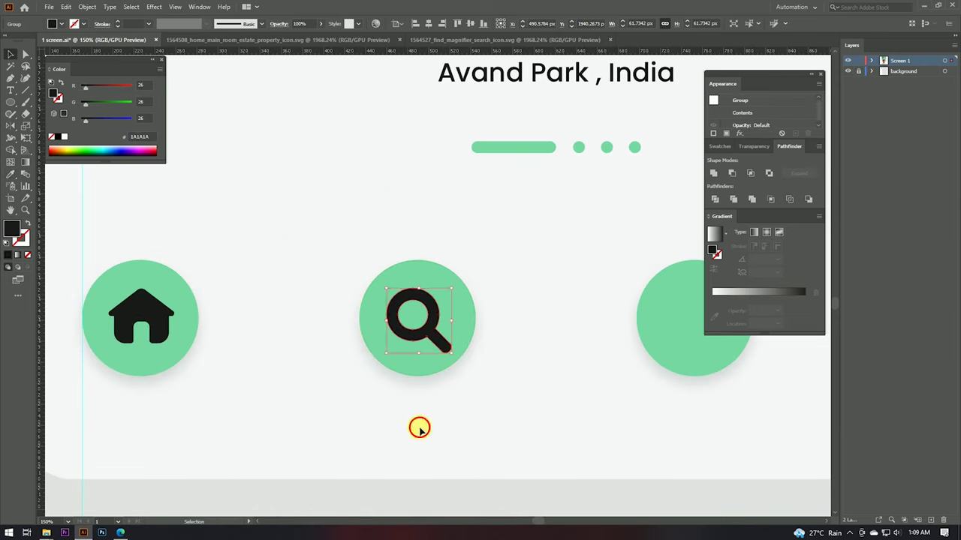
key("v")
left_click(418, 427)
key("ctrl+minus")
- Replace the Iconfinder search term with 'food' and run the search
left_click(122, 533)
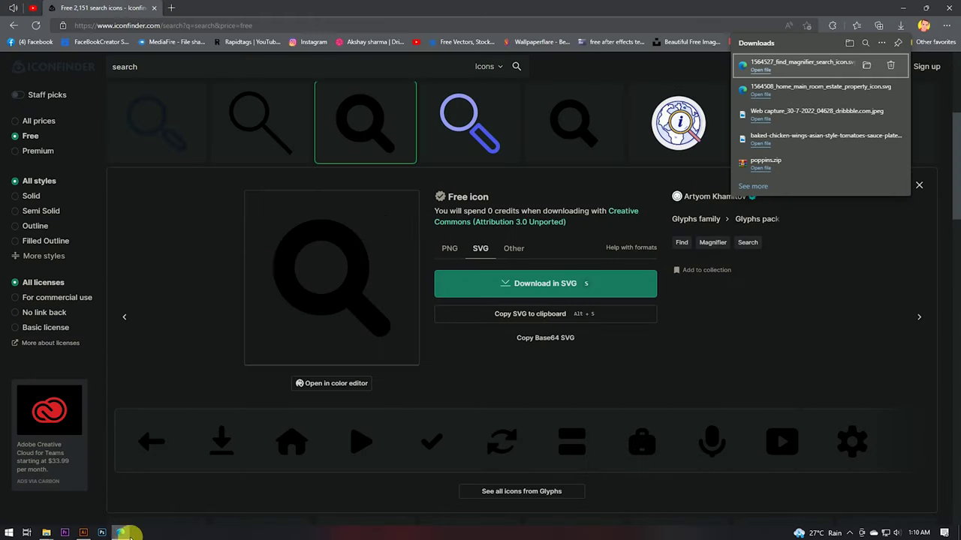
scroll(285, 120, "up", 5)
left_click(256, 70)
left_click_drag(256, 71, 96, 54)
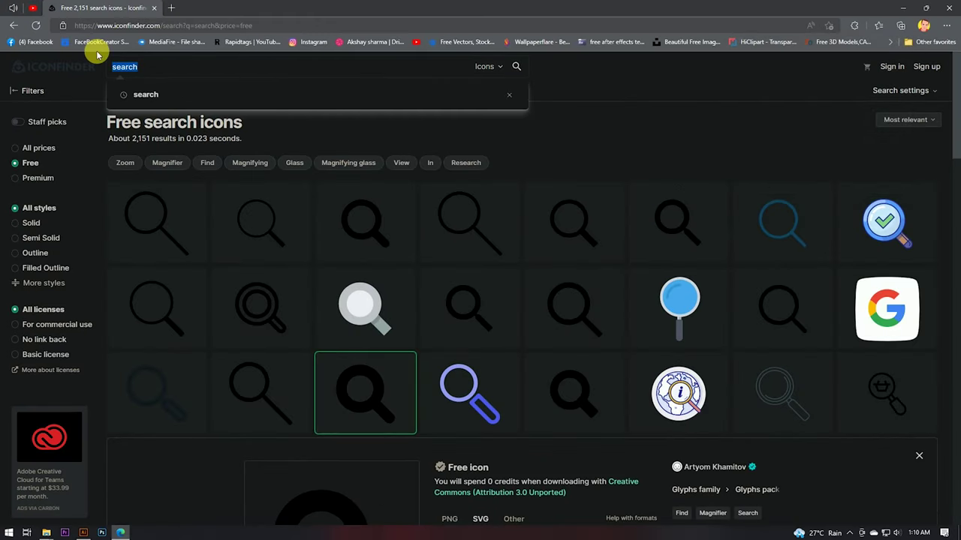
type("food")
key("Return")
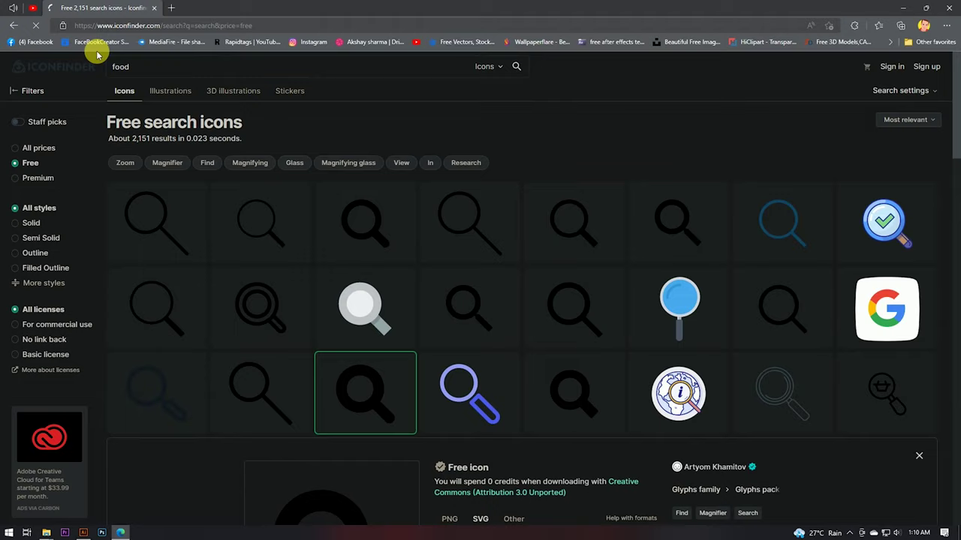
- Download the fork-and-knife icon as SVG and drop it into the third green circle
scroll(131, 308, "down", 2)
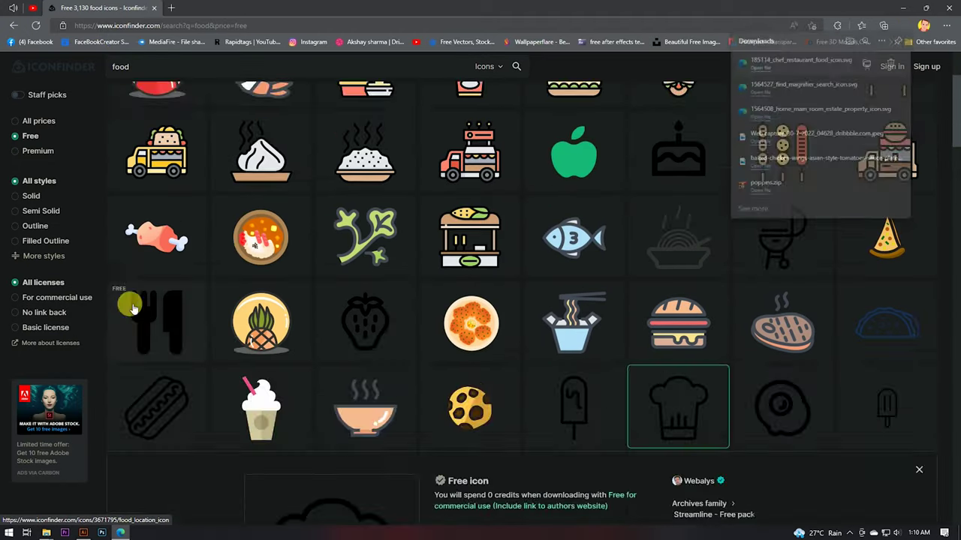
left_click(131, 308)
left_click(546, 285)
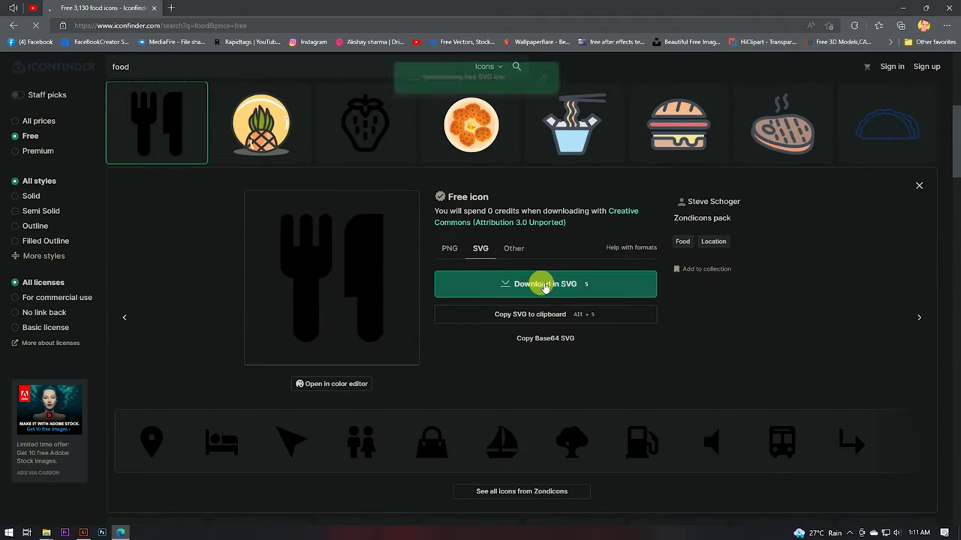
mouse_move(785, 88)
left_mouse_down()
mouse_move(454, 257)
mouse_move(459, 290)
mouse_move(513, 251)
left_mouse_up()
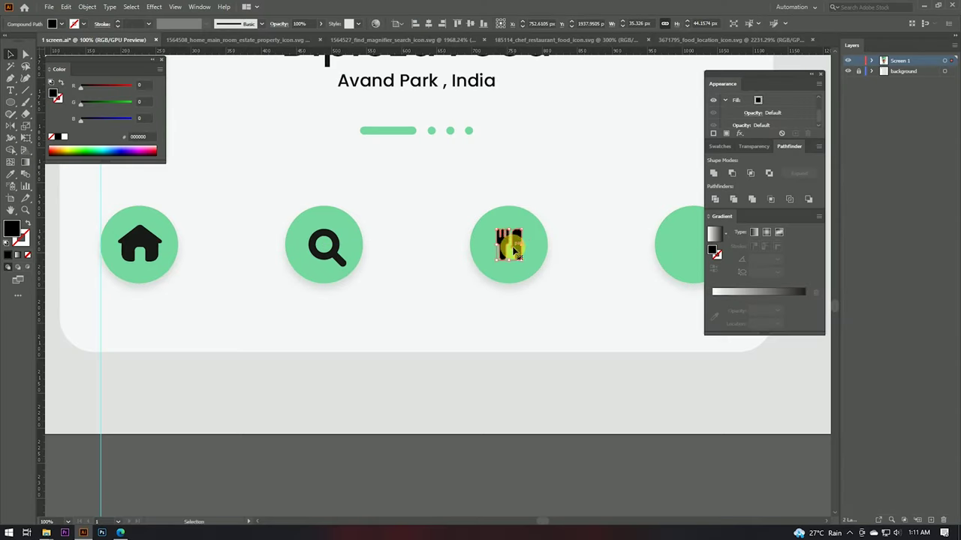
- Deselect the enlarged fork-and-knife icon in the third circle and return to the browser
scroll(442, 257, "up", 3)
left_click(462, 441)
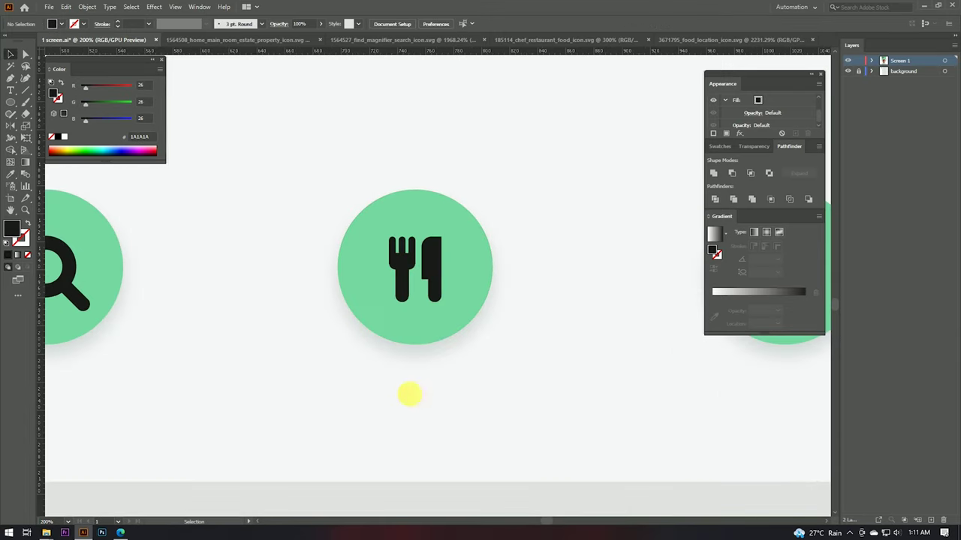
scroll(481, 441, "down", 3)
left_click(120, 531)
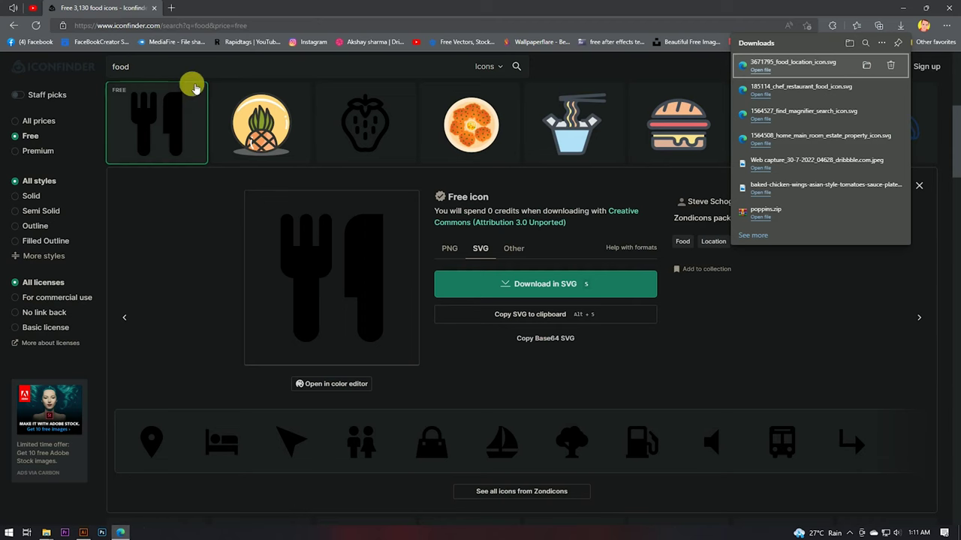
- Search Iconfinder for profile icons ('pr') and download the solid person icon as SVG
left_click(188, 68)
type("profile")
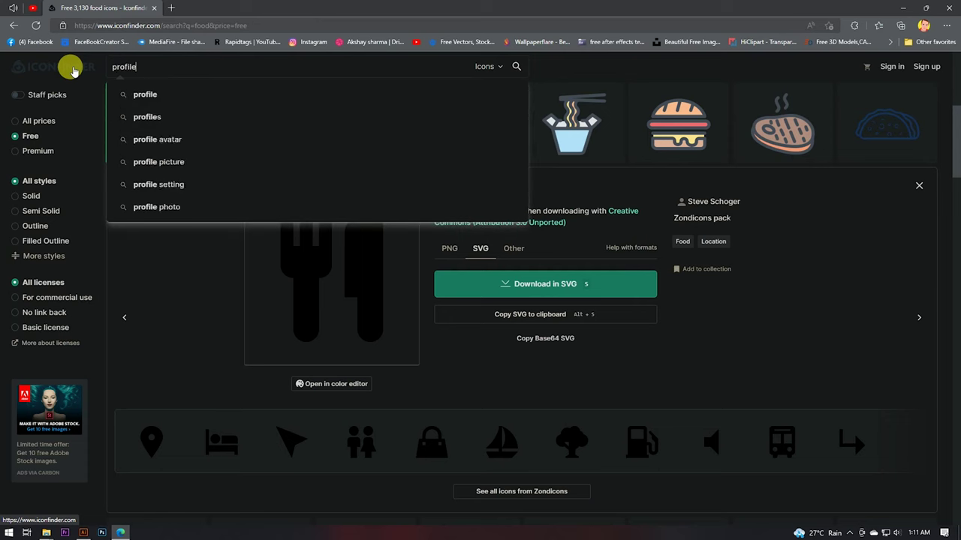
key("Return")
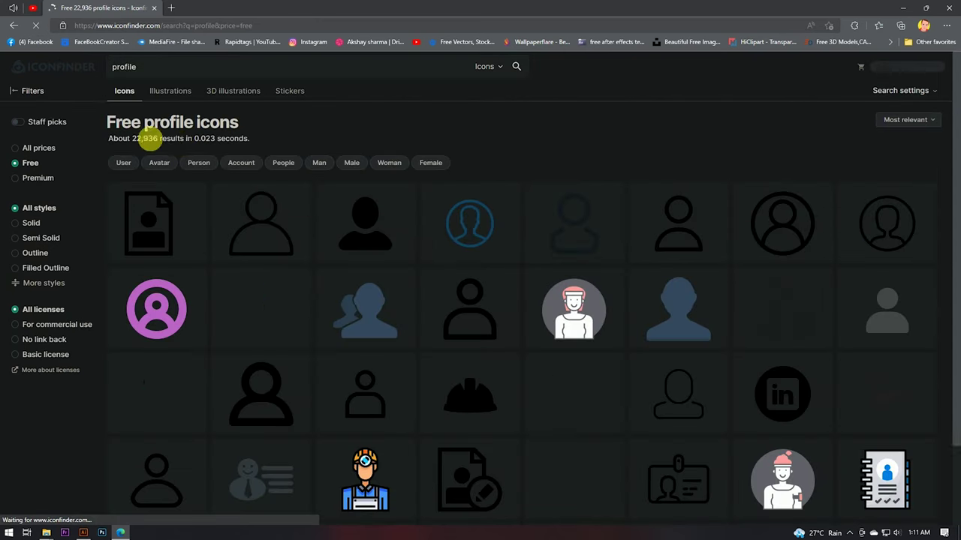
left_click(356, 218)
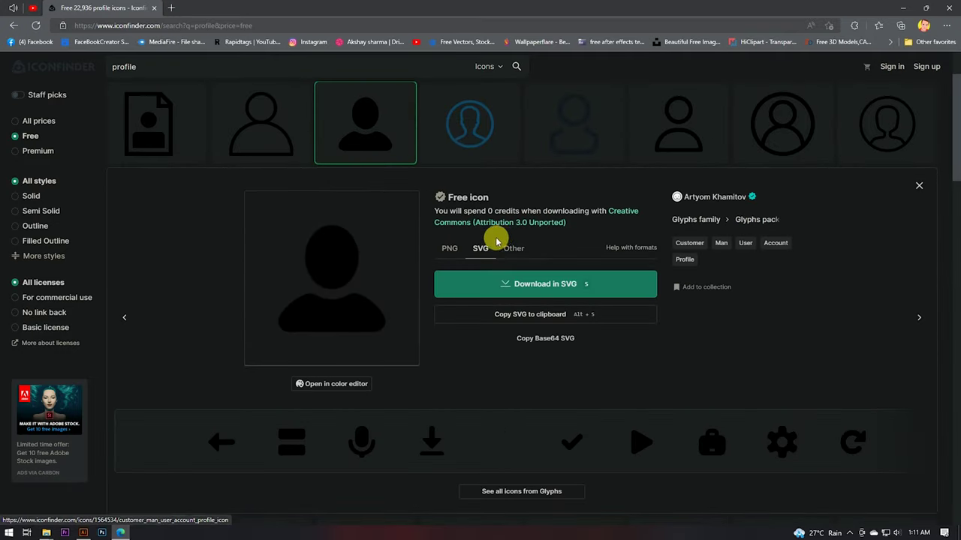
left_click(554, 286)
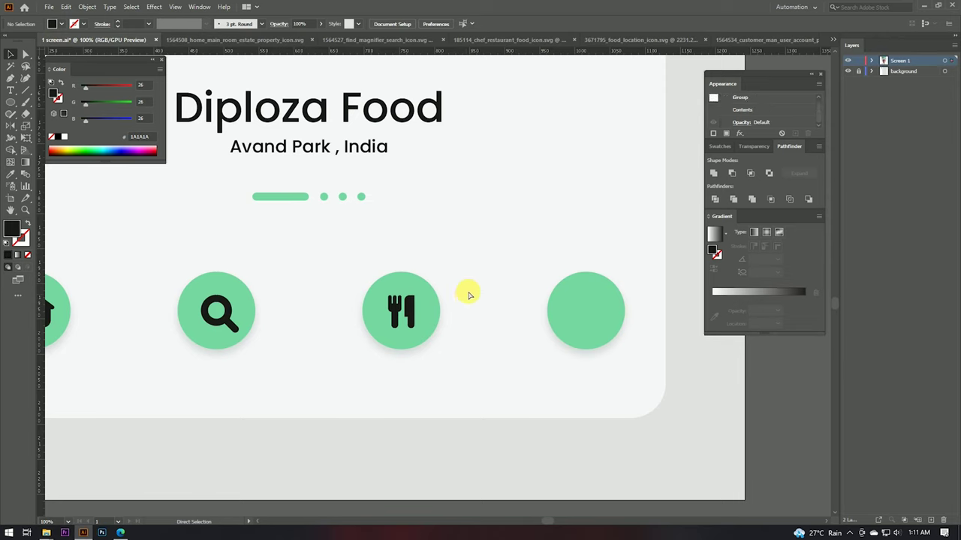
- Paste the person icon into the rightmost green circle and enlarge it slightly
key("ctrl+v")
scroll(488, 292, "up", 2)
mouse_move(409, 282)
left_mouse_down()
mouse_move(385, 280)
mouse_move(681, 321)
left_mouse_up()
left_click_drag(682, 321, 515, 322)
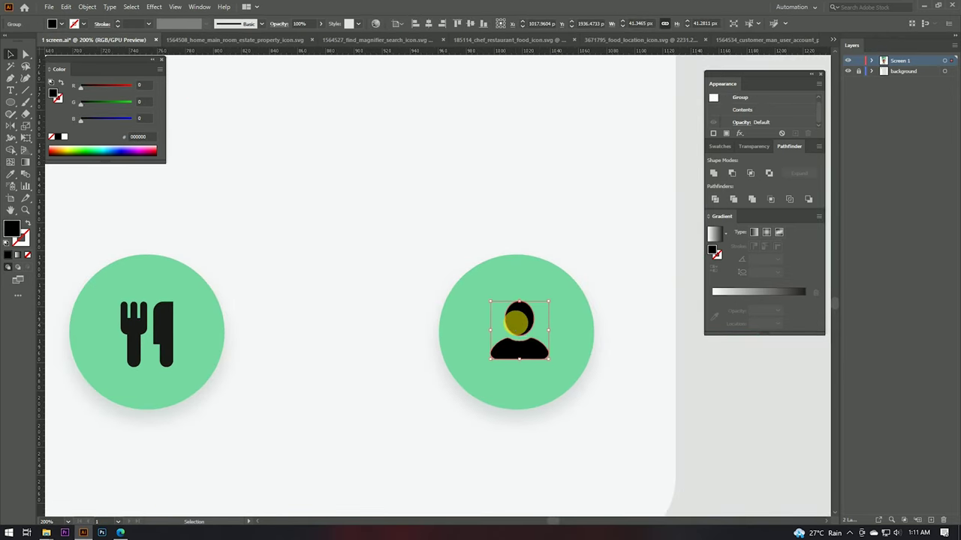
key("ctrl+0")
key("ctrl+plus")
key("ctrl+plus")
key("ctrl+plus")
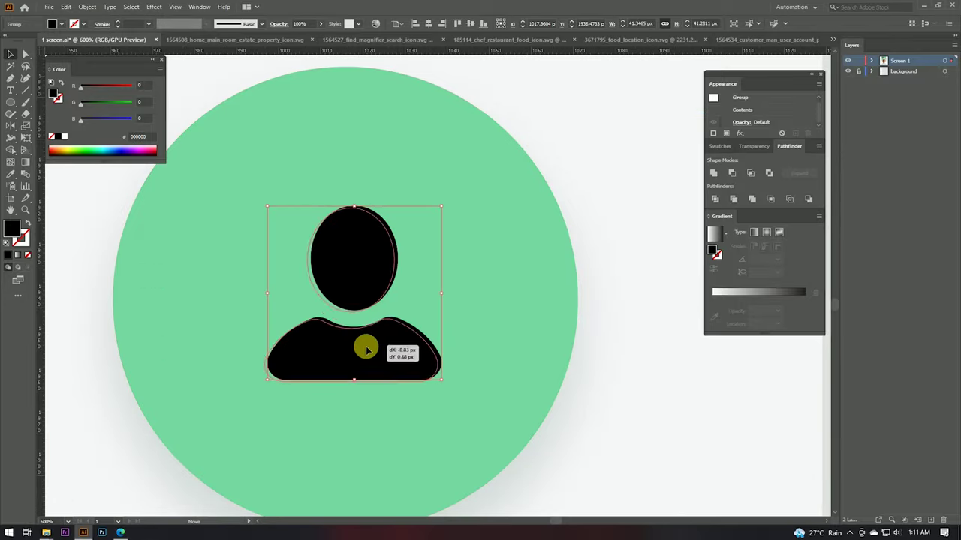
left_click_drag(434, 304, 460, 307)
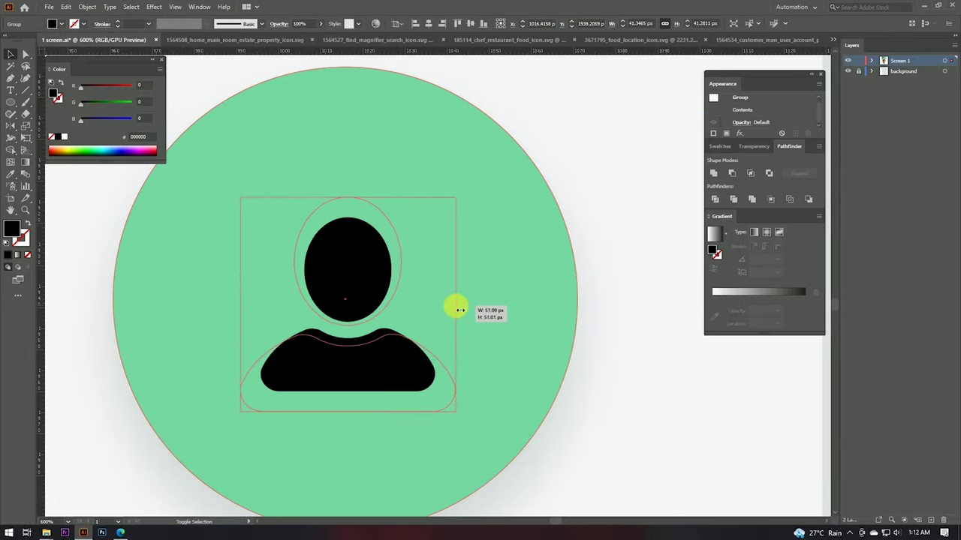
key("ctrl+minus")
key("ctrl+minus")
- Colour the person icon 1A1A1A by sampling the cutlery icon with the Eyedropper
scroll(500, 289, "down", 1, "alt")
scroll(446, 281, "up", 1, "alt")
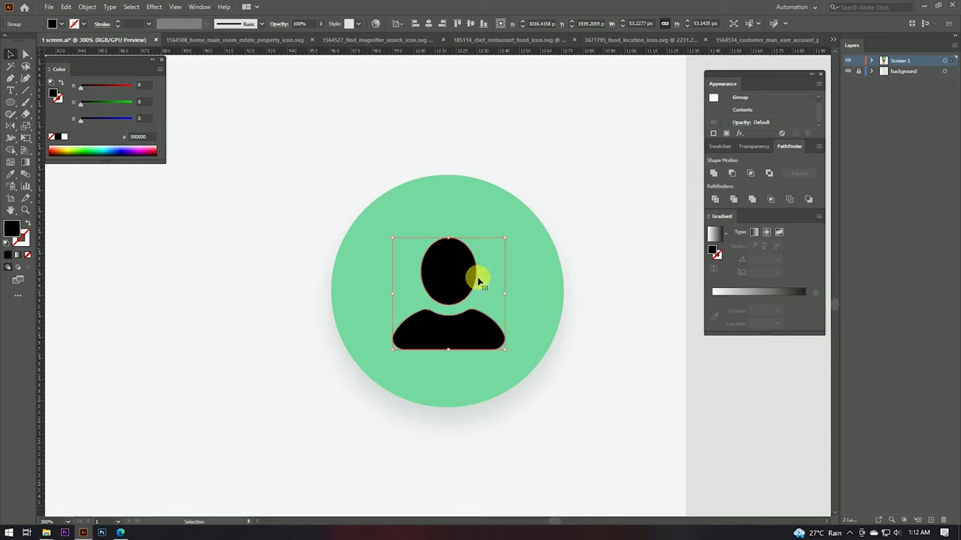
scroll(489, 278, "down", 1, "alt")
key("i")
left_click(120, 295)
key("v")
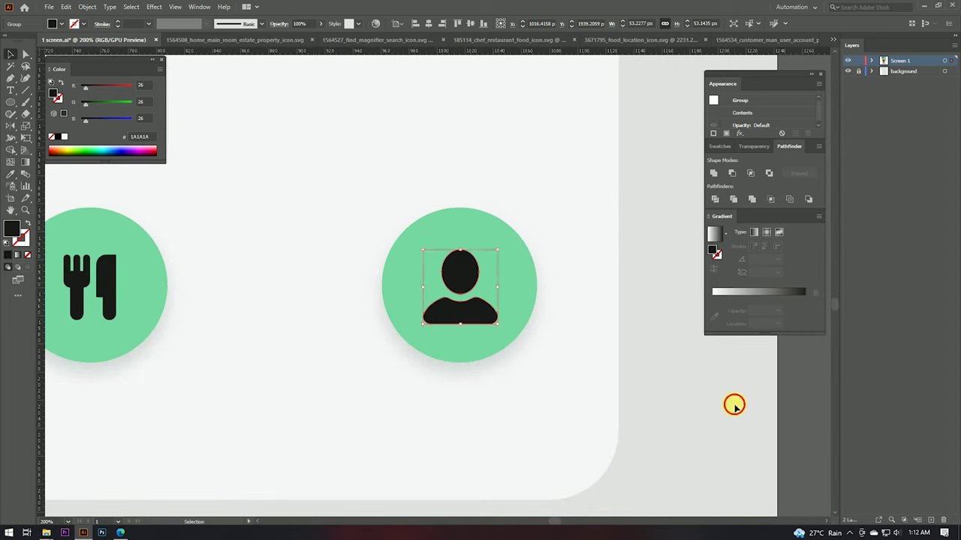
- Fit the artboard in view and check the person icon in the fourth circle
key("ctrl+shift+a")
scroll(575, 304, "down", 4, "alt")
key("ctrl+0")
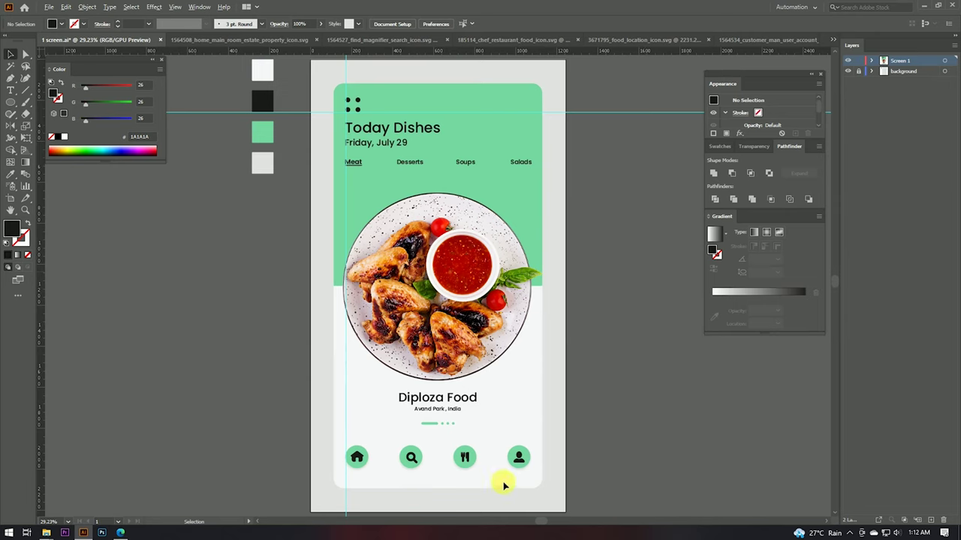
scroll(502, 485, "up", 6, "alt")
scroll(548, 364, "up", 2, "alt")
left_click(557, 325)
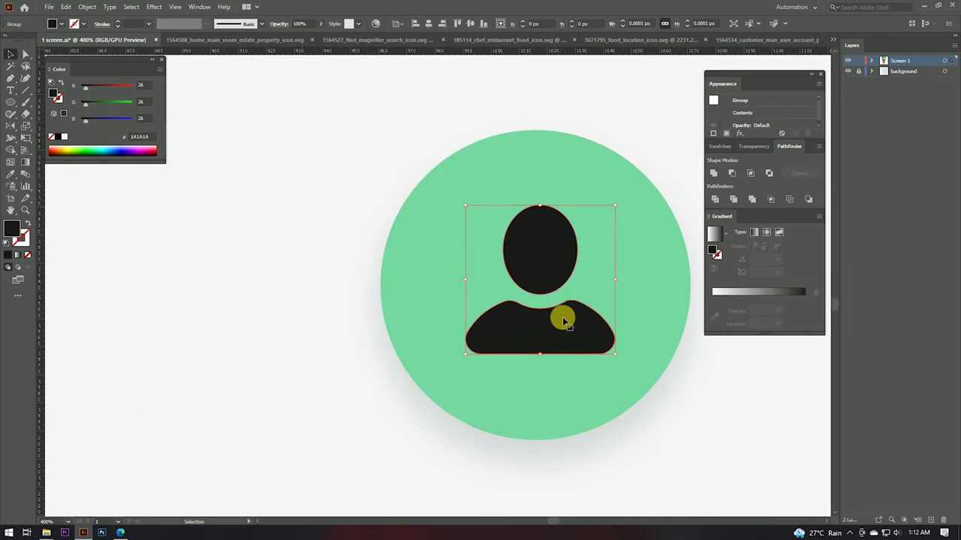
scroll(564, 322, "down", 5, "alt")
left_click(668, 399)
key("ctrl+0")
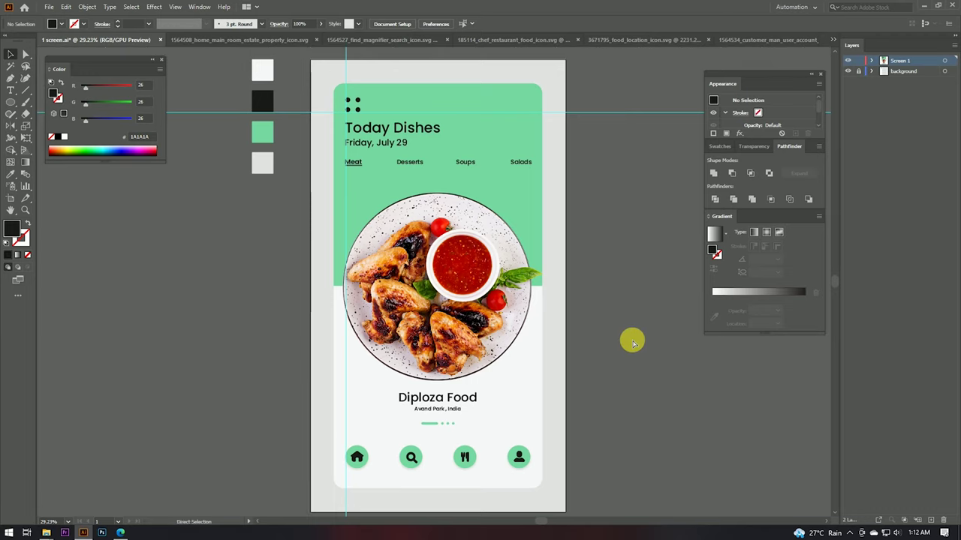
- Clear the guides from the artboard and select the chicken plate image
left_click(618, 156)
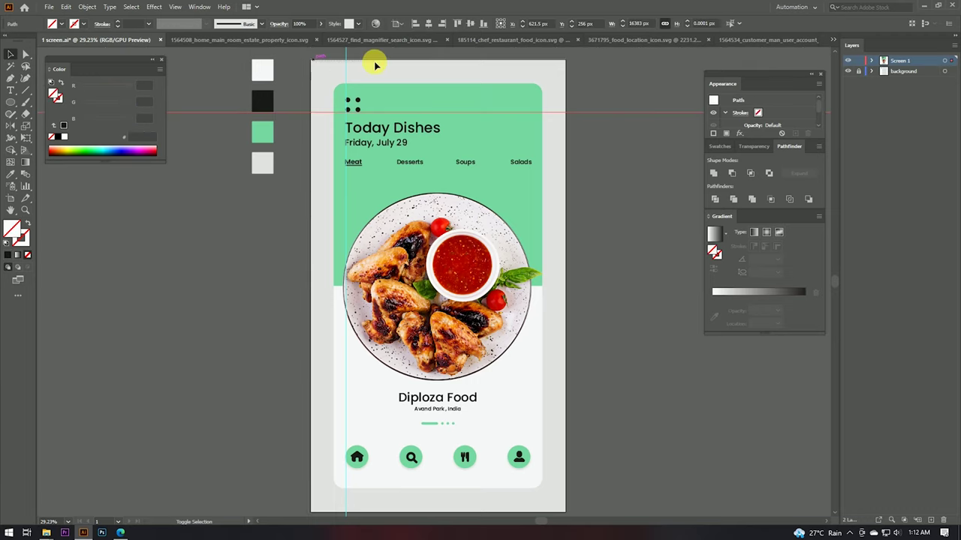
key("ctrl+semicolon")
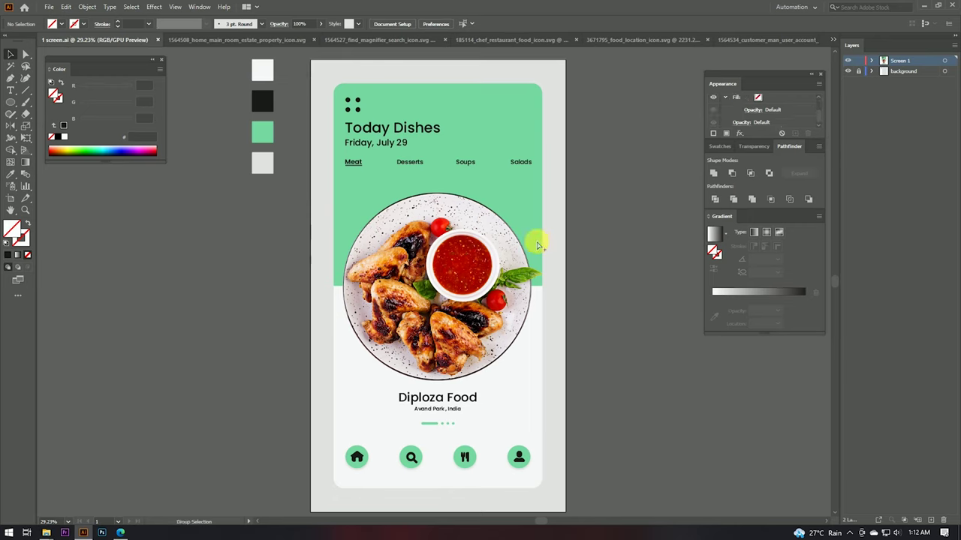
left_click(517, 217)
- Add a dark-green Drop Shadow to the chicken plate: 50% opacity, 7 px down, 23 px blur
left_click(154, 7)
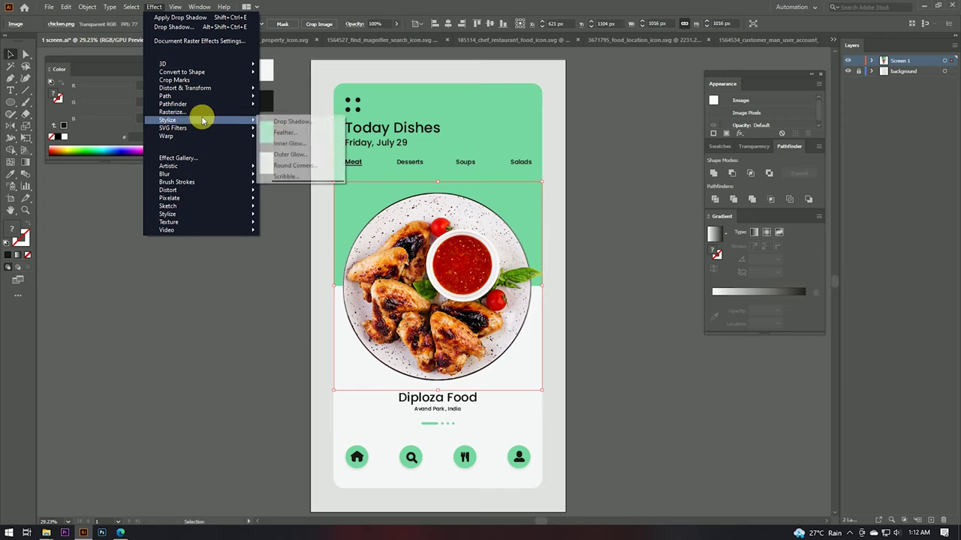
left_click(286, 121)
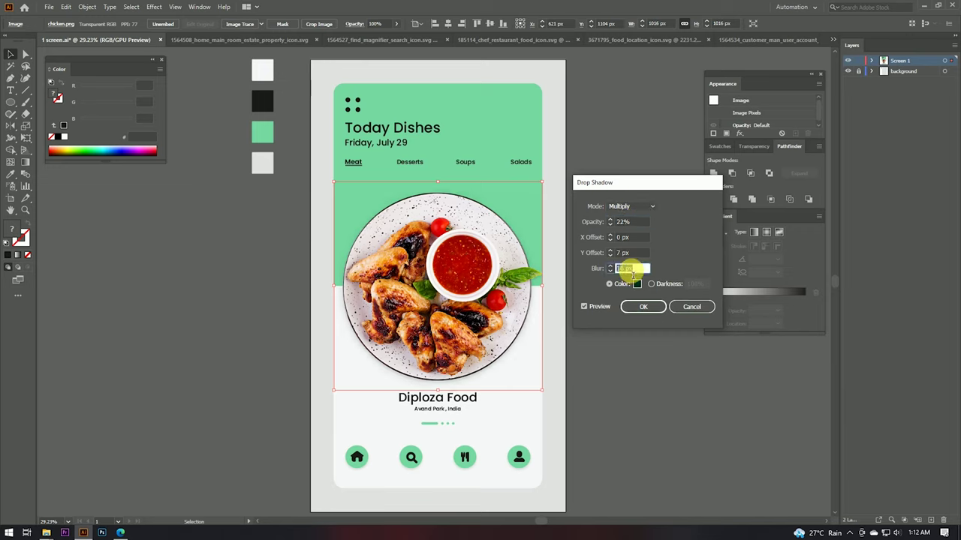
left_click(632, 282)
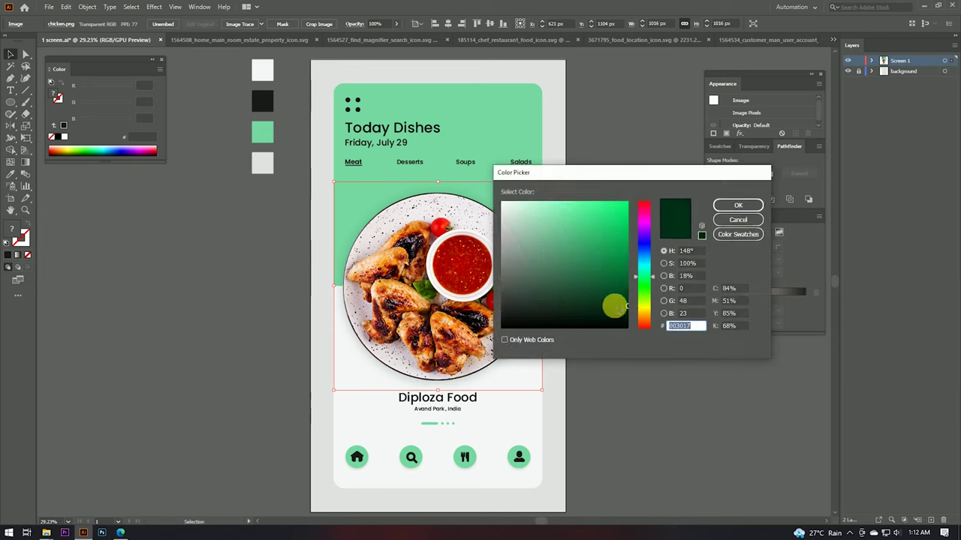
left_click(725, 204)
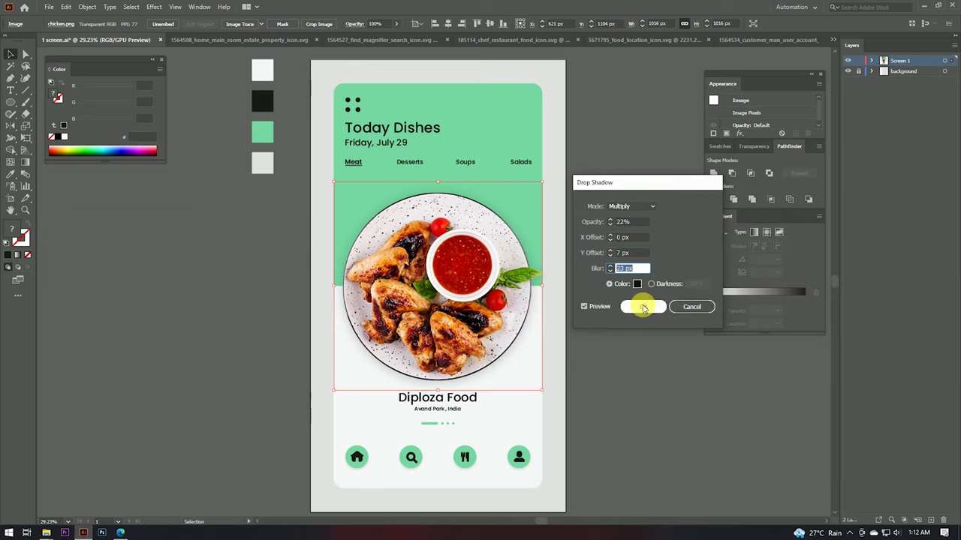
left_click_drag(634, 221, 602, 222)
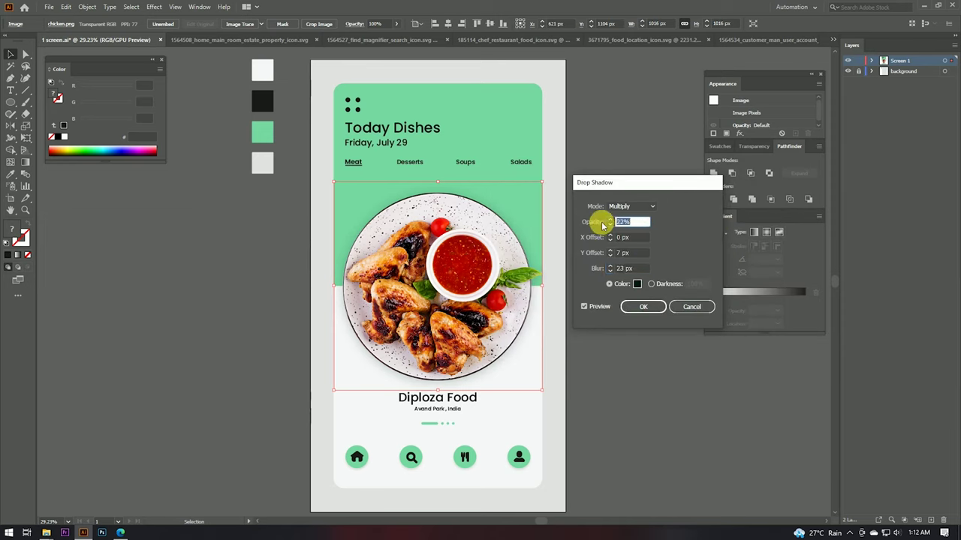
type("50")
left_click(634, 253)
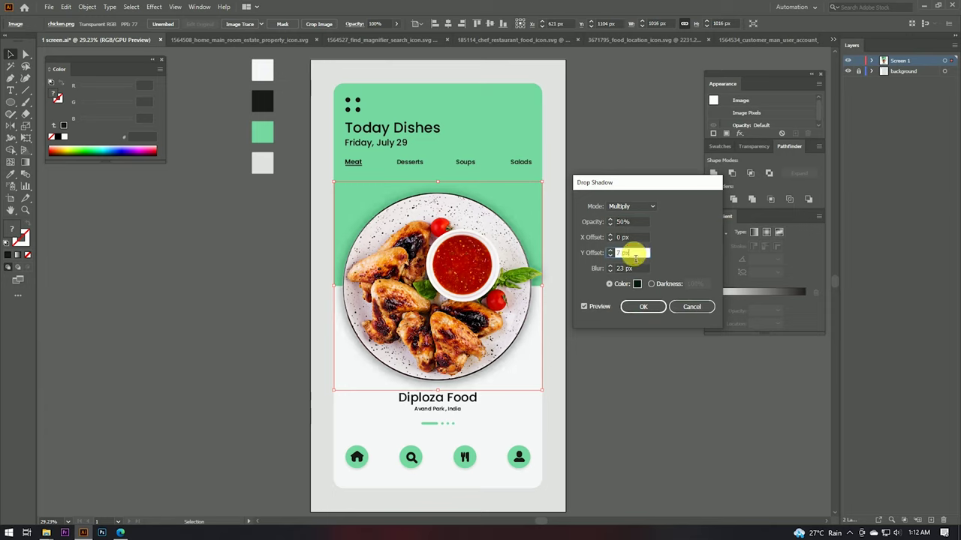
left_click(641, 306)
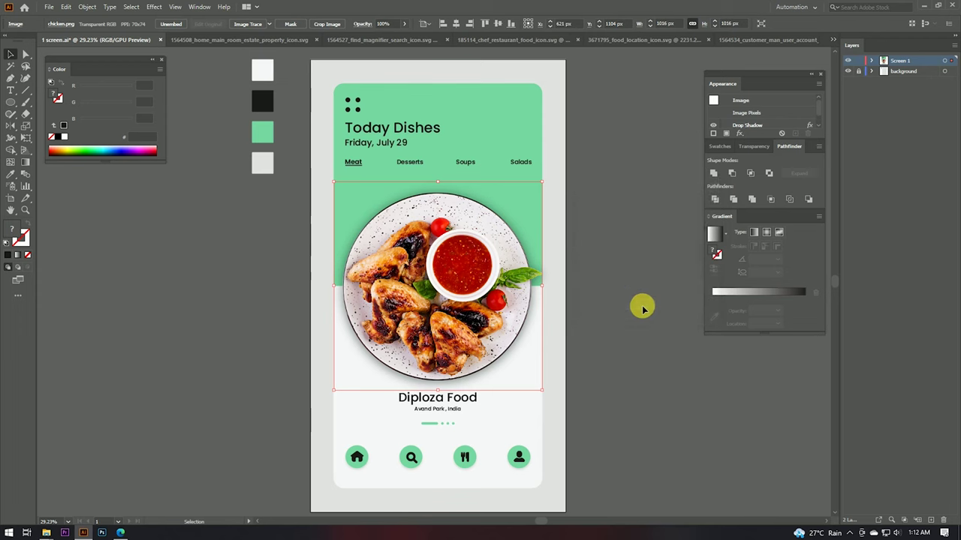
left_click(629, 293)
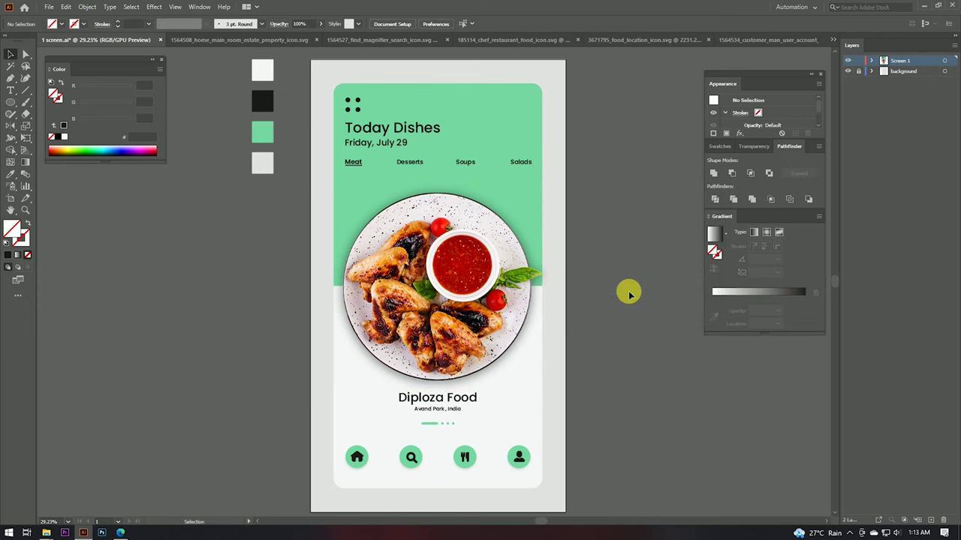
scroll(592, 218, "down", 1)
scroll(591, 216, "up", 1)
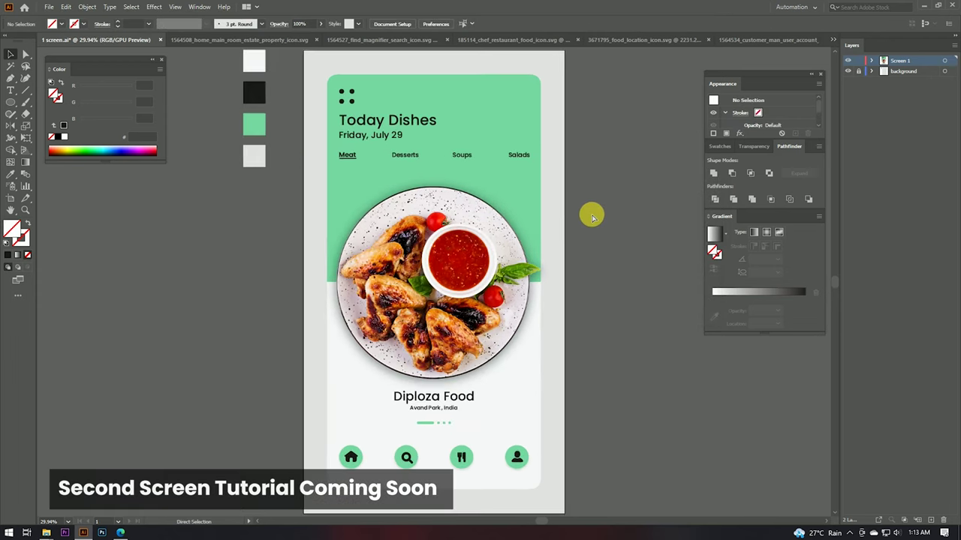